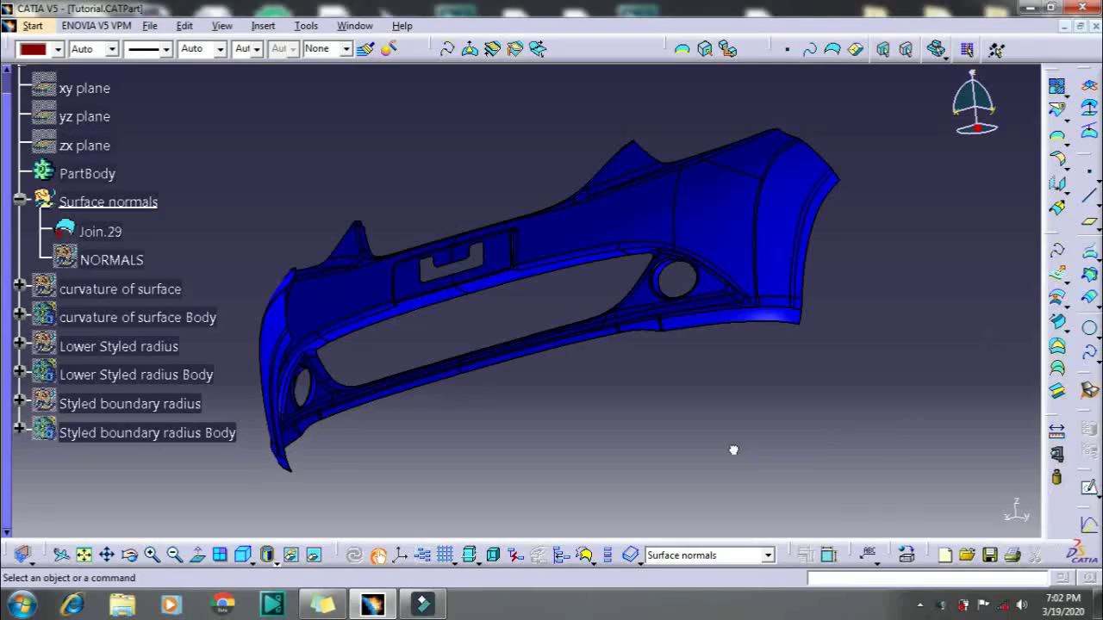
Nudge the bumper view right and start a new surface extraction
middle_click_drag(669, 428, 708, 427)
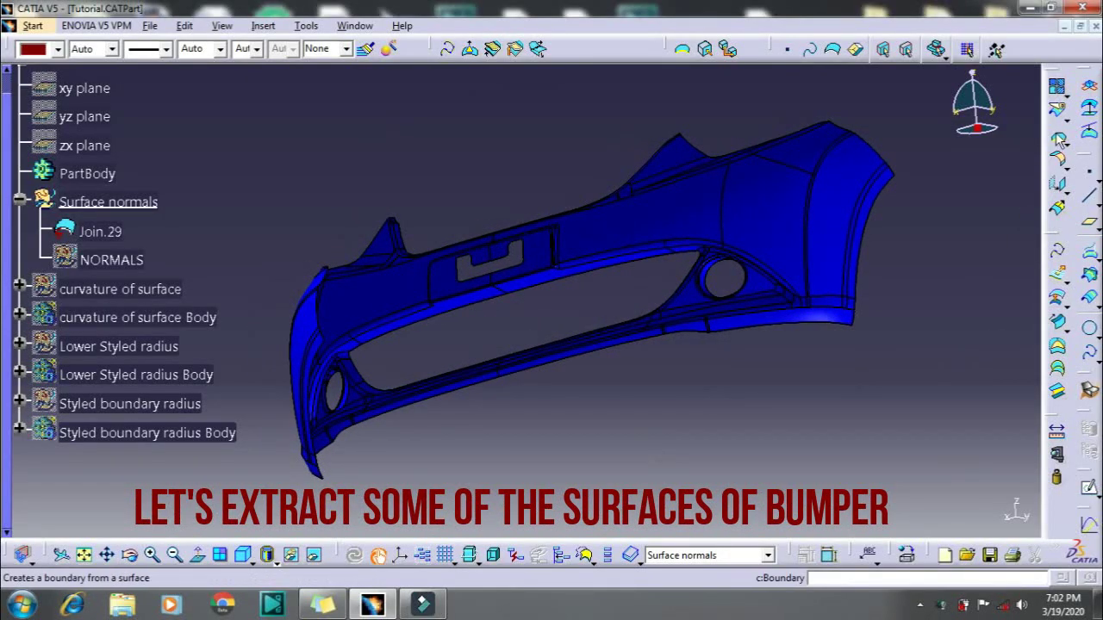
left_click(707, 52)
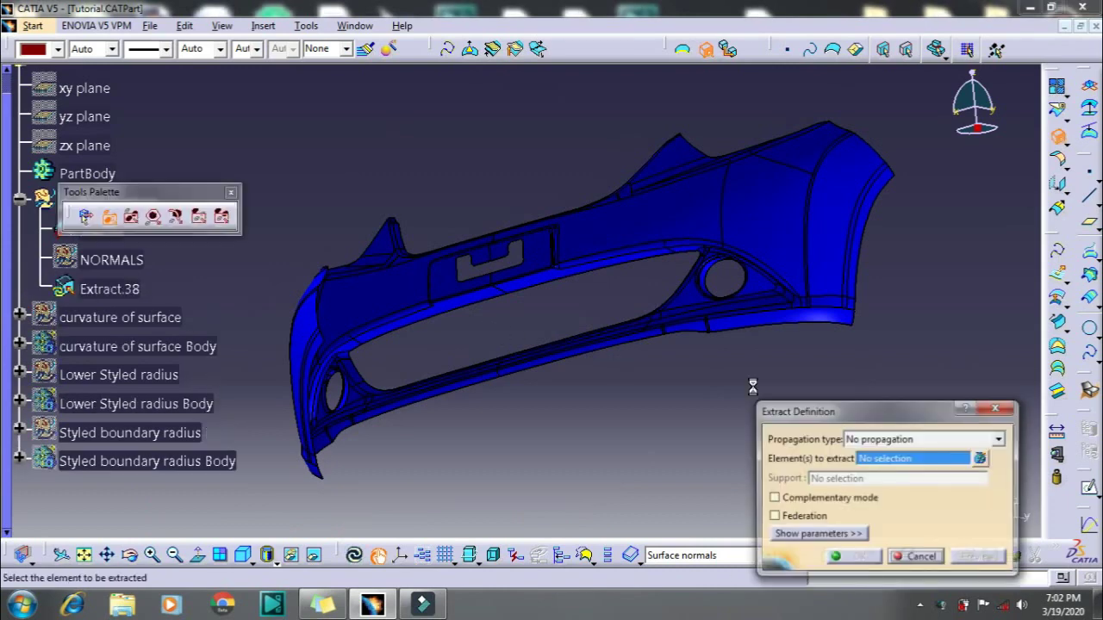
Pick the first bumper corner faces to extract, removing a stray edge from the selection
left_click(980, 458)
mouse_move(623, 387)
middle_mouse_down()
mouse_move(528, 345)
mouse_move(542, 249)
middle_mouse_up()
left_click(492, 296)
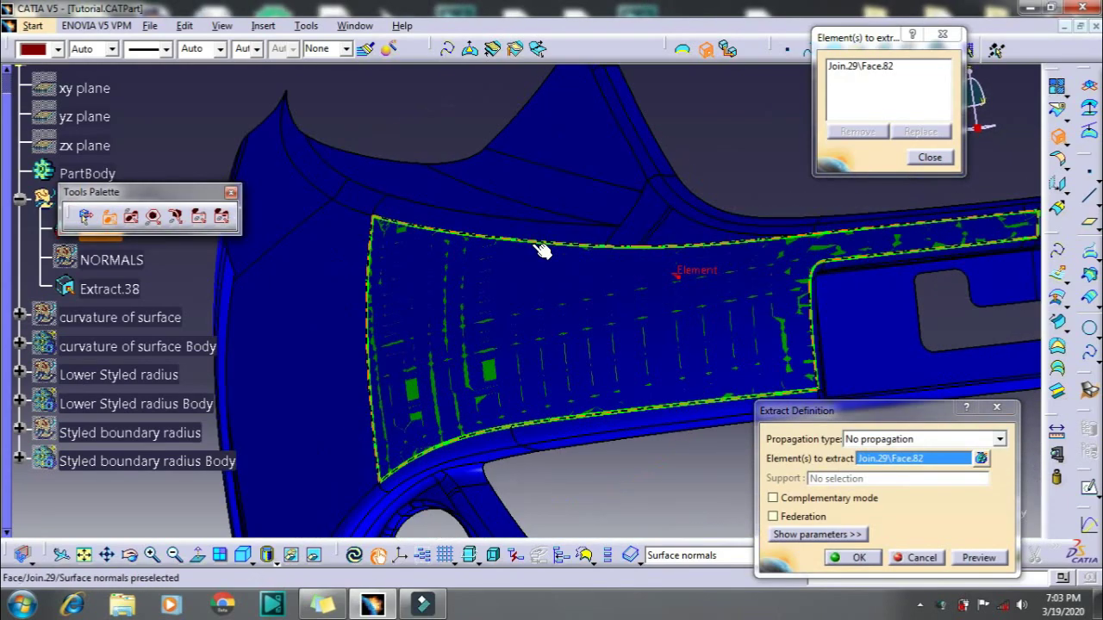
left_click(527, 239)
left_click(422, 196)
left_click(362, 206)
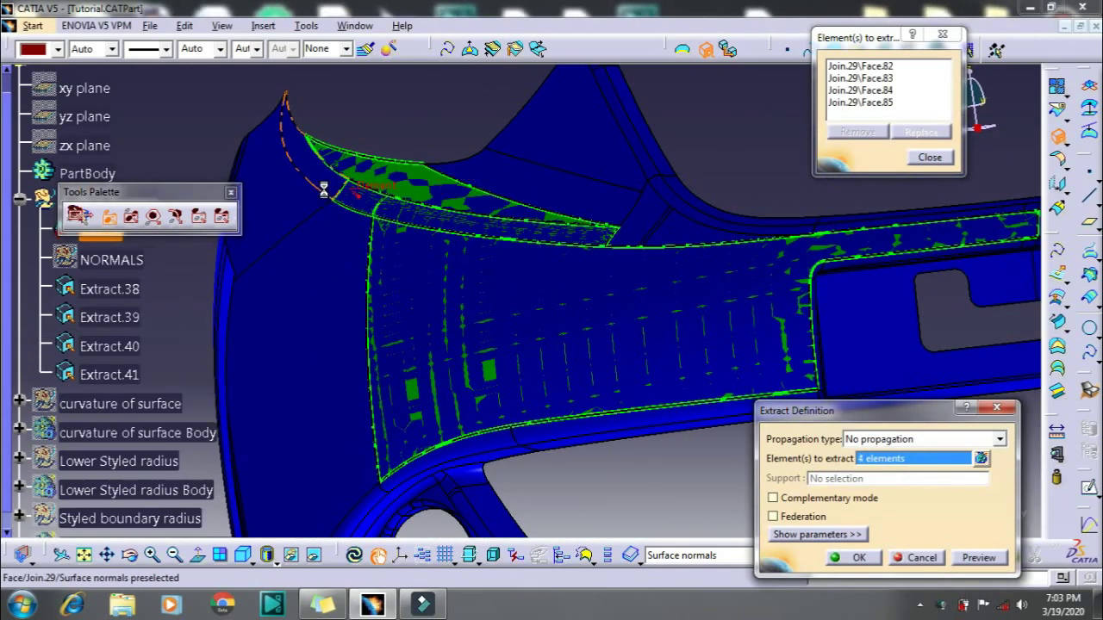
left_click(332, 192)
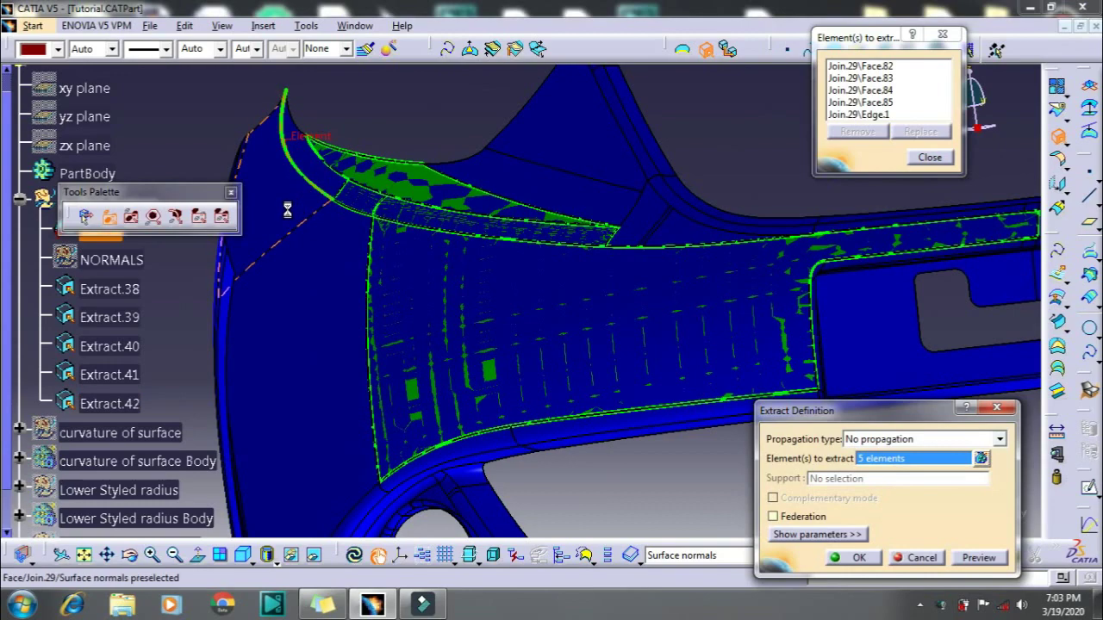
left_click(879, 114)
left_click(853, 132)
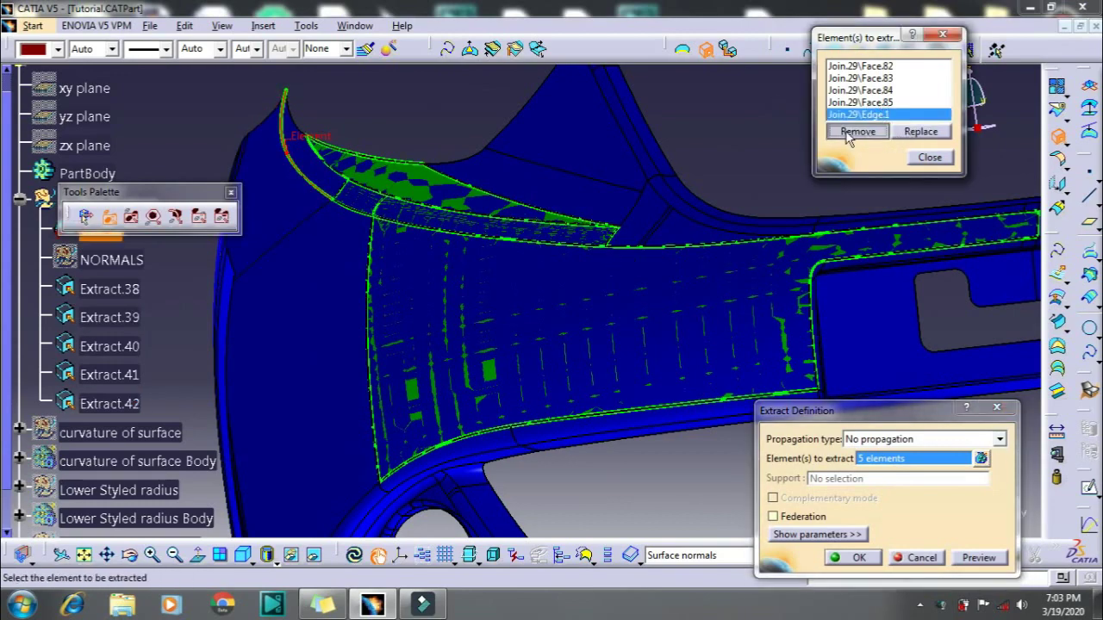
left_click(317, 175)
left_click(293, 147)
Add the faces around the round hole and create Extract.38 through Extract.49
left_click(322, 339)
mouse_move(322, 339)
middle_mouse_down()
mouse_move(437, 381)
mouse_move(382, 253)
middle_mouse_up()
left_click(364, 249)
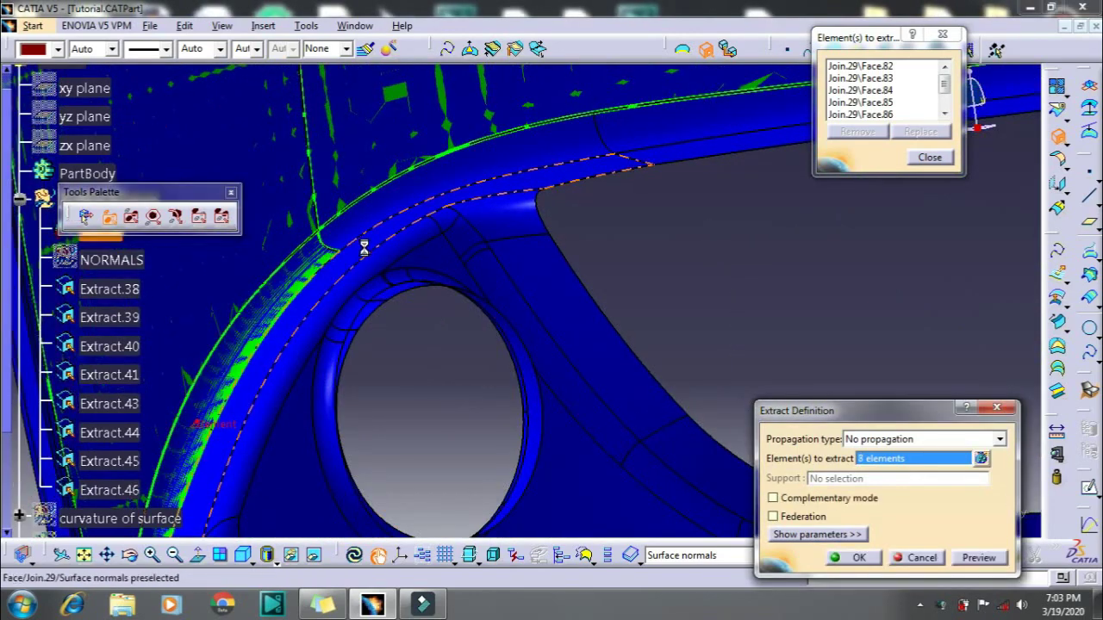
left_click(386, 218)
left_click(641, 135)
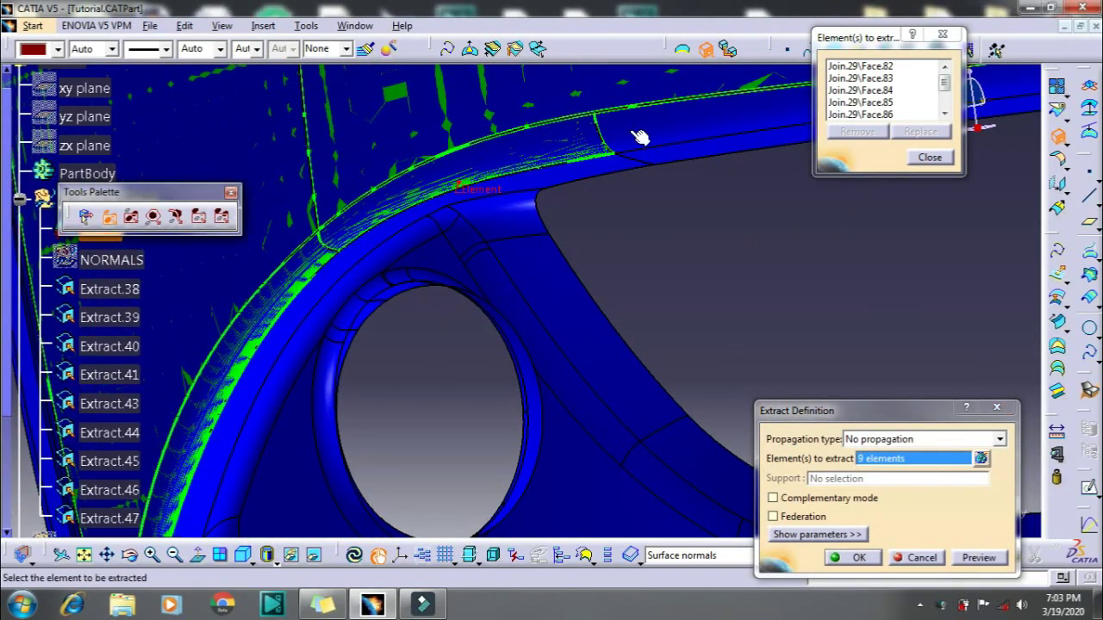
left_click(530, 190)
mouse_move(530, 190)
middle_mouse_down("ctrl")
mouse_move(542, 266)
mouse_move(535, 379)
middle_mouse_up("ctrl")
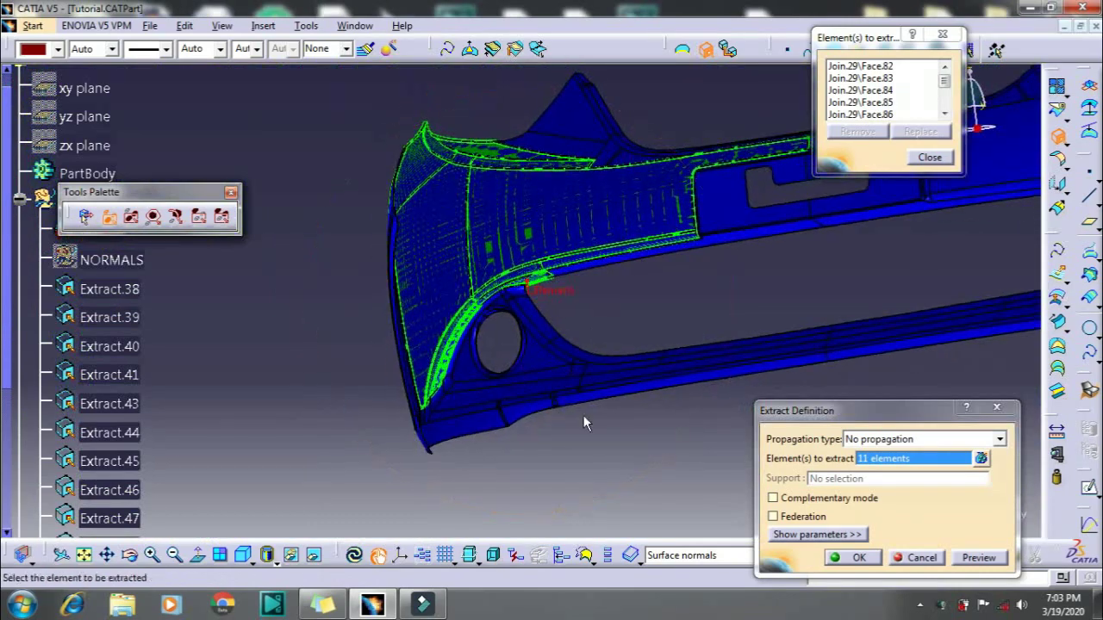
left_click(860, 567)
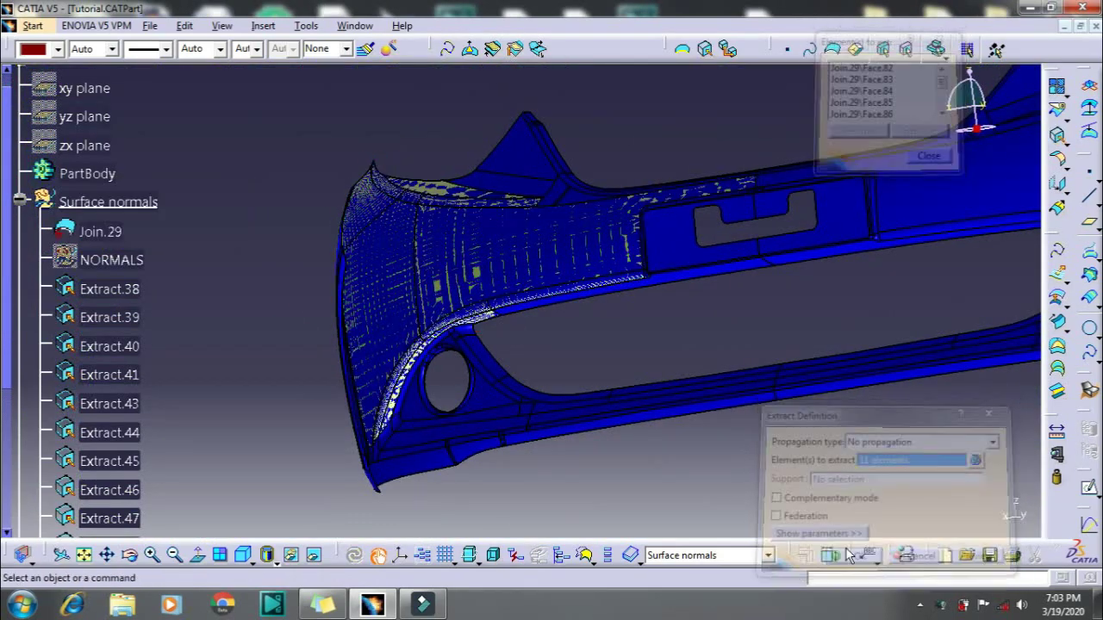
Hide the full bumper Join.29 so only the extracted surfaces remain visible
right_click(108, 231)
left_click(179, 284)
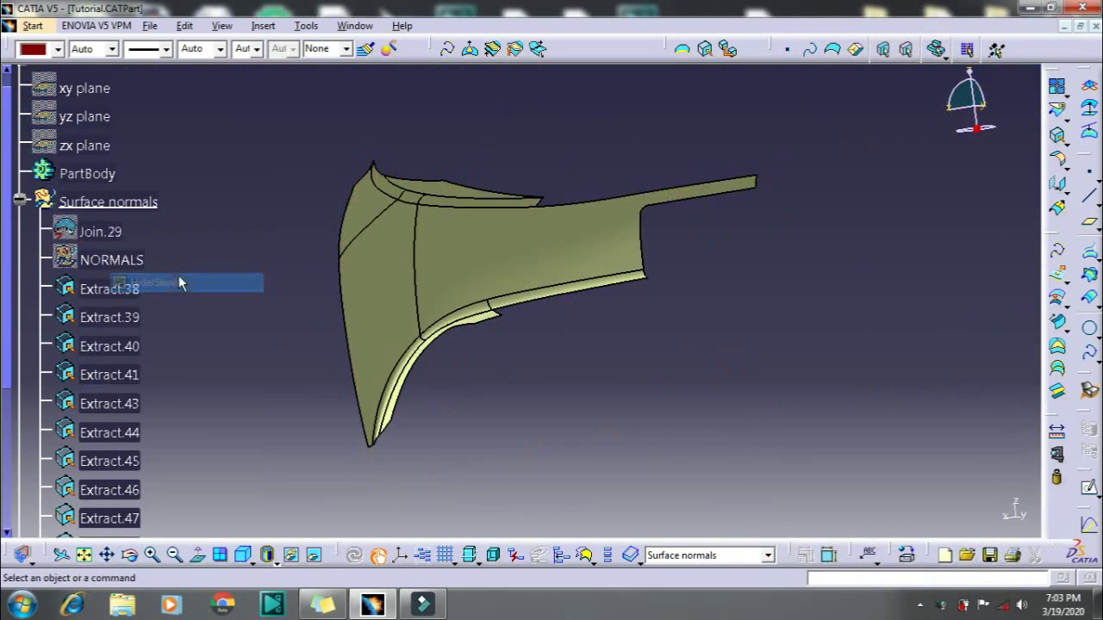
mouse_move(563, 365)
middle_mouse_down()
mouse_move(537, 372)
mouse_move(623, 434)
middle_mouse_up()
scroll(537, 372, "down", 3)
scroll(525, 341, "down", 3)
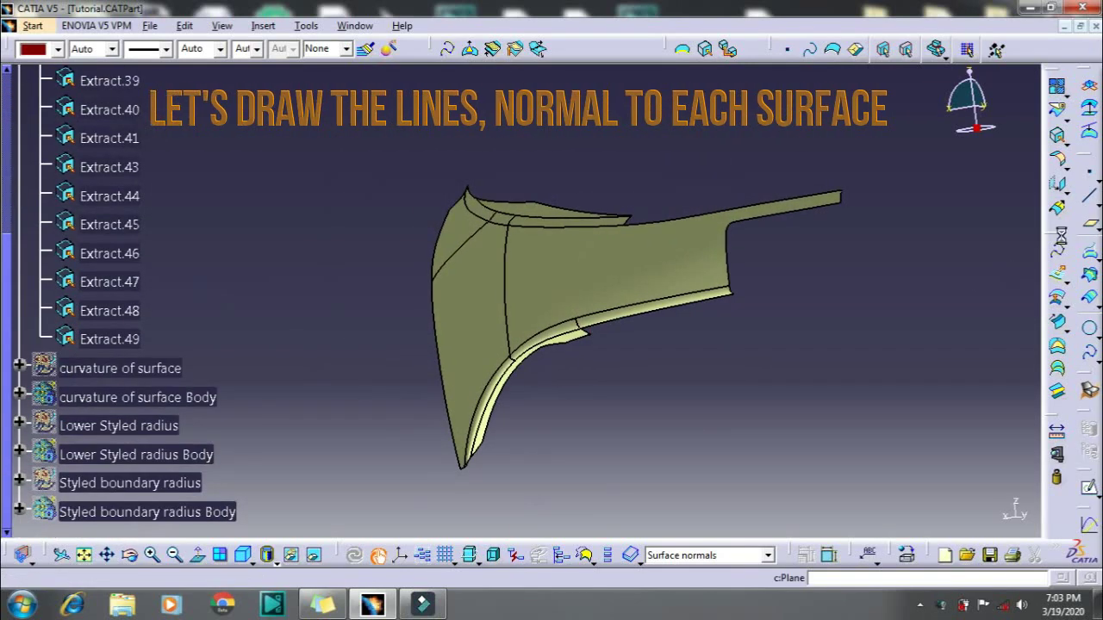
Create Plane.11 tangent to Extract.40 at a new point Point.11 placed on the surface
left_click(1089, 221)
middle_click_drag(532, 261, 536, 202)
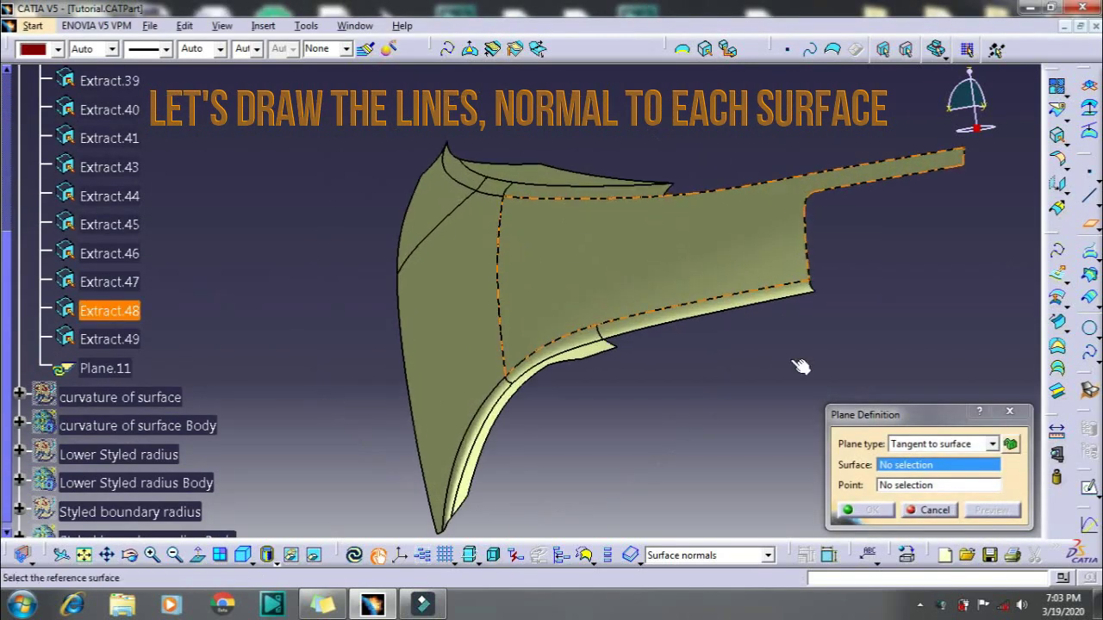
left_click(541, 172)
right_click(916, 478)
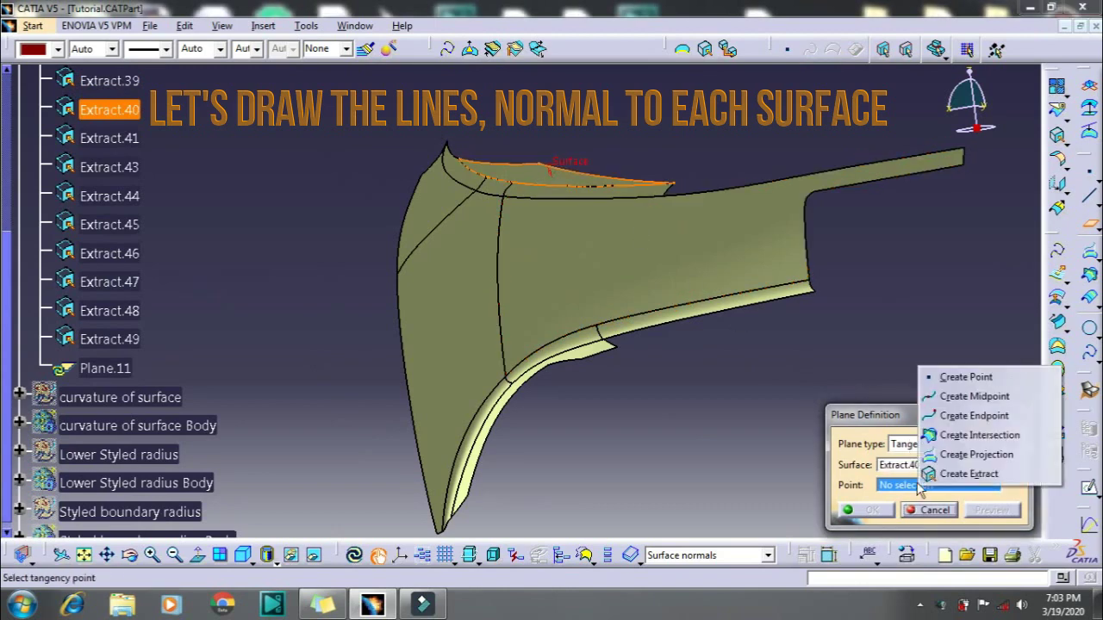
left_click(948, 376)
left_click(545, 181)
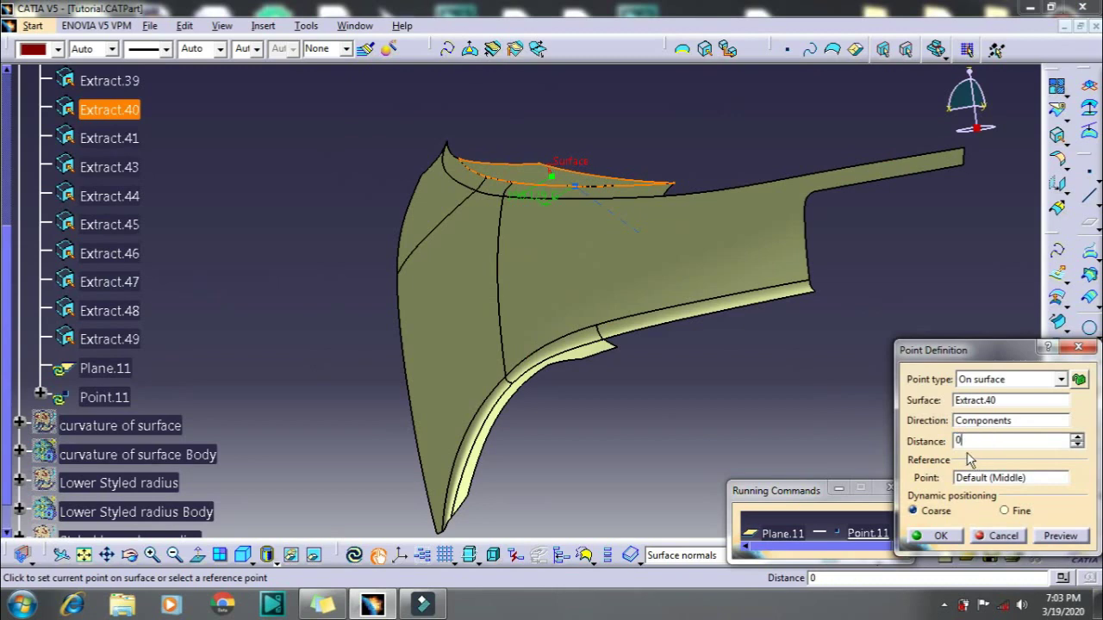
key("Return")
left_click(868, 510)
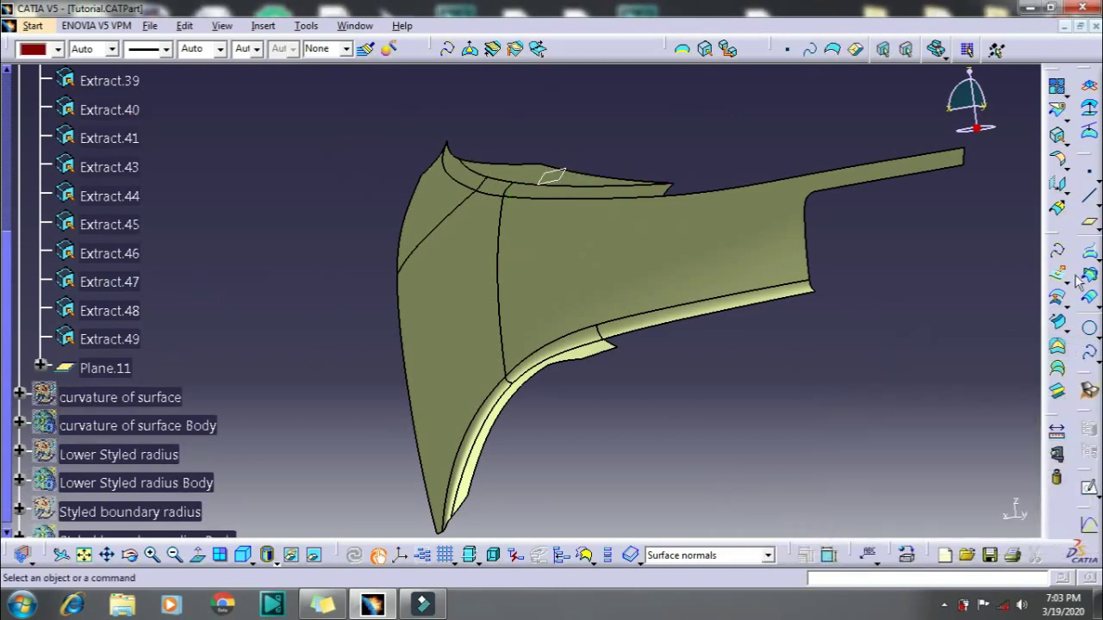
Draw 150 mm Line.11 normal to Plane.11 through Point.11
left_click(1088, 196)
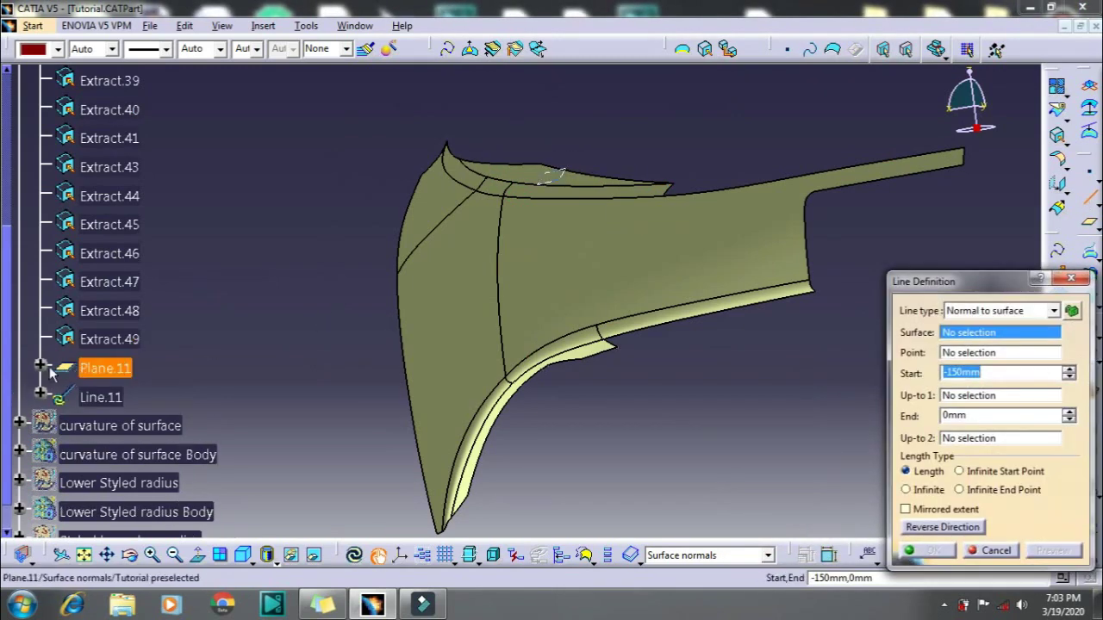
left_click(121, 368)
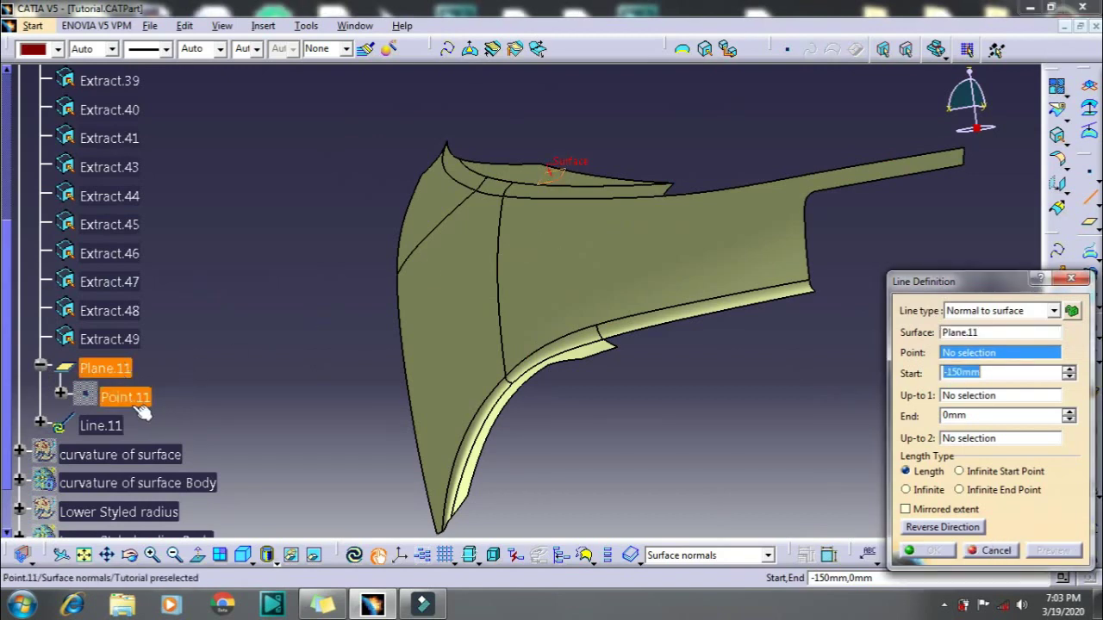
right_click(129, 397)
left_click(177, 447)
left_click(125, 397)
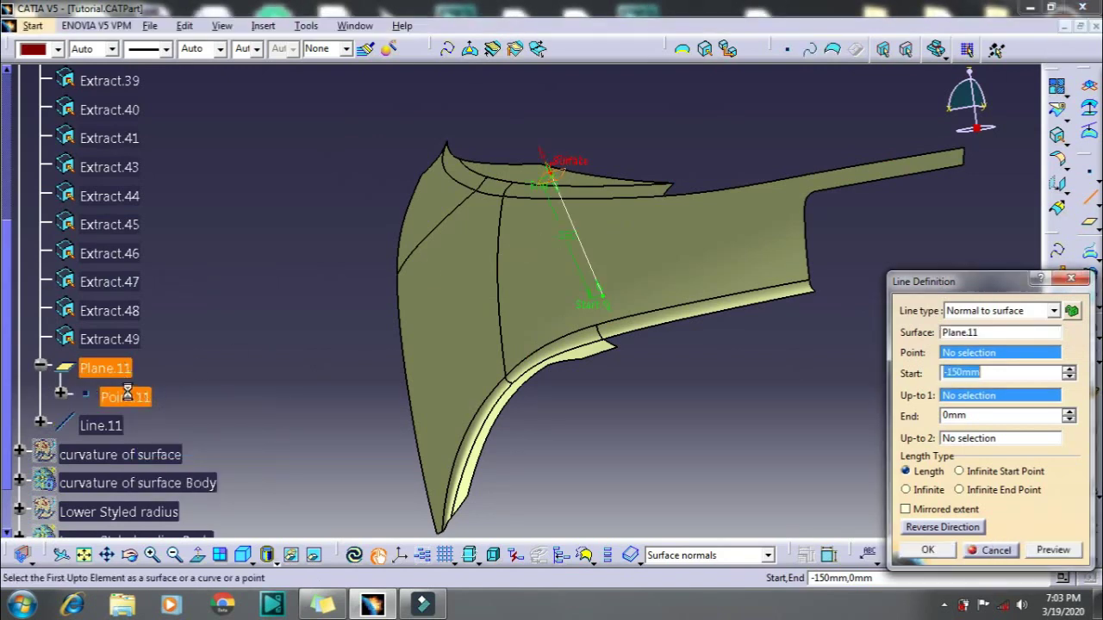
left_click(934, 552)
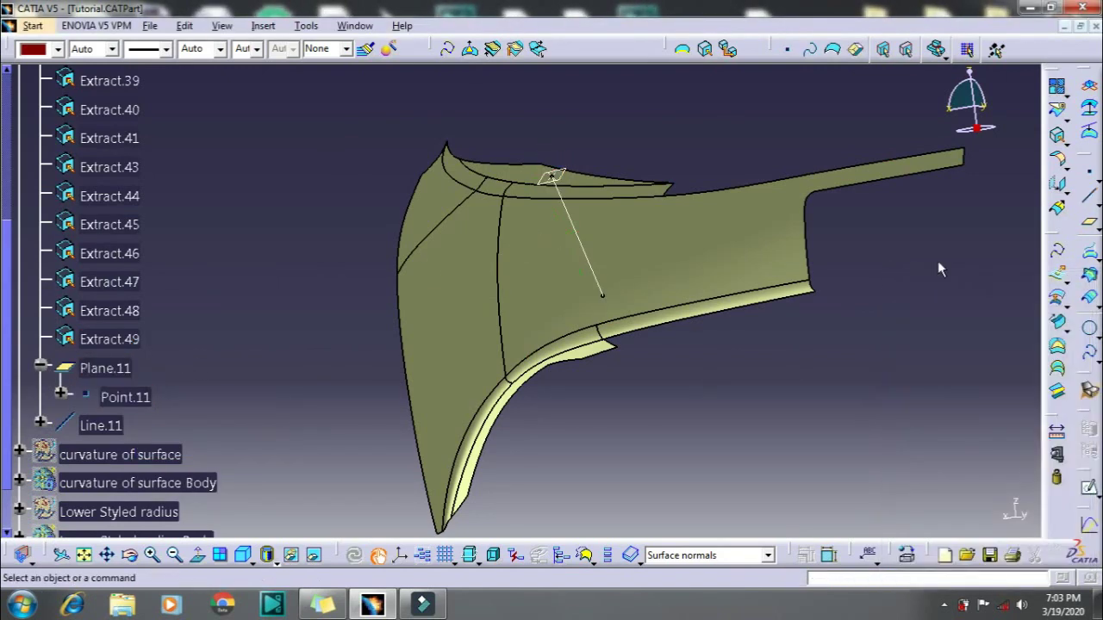
Create Plane.12 tangent to Extract.39 at a new point Point.12
left_click(1090, 222)
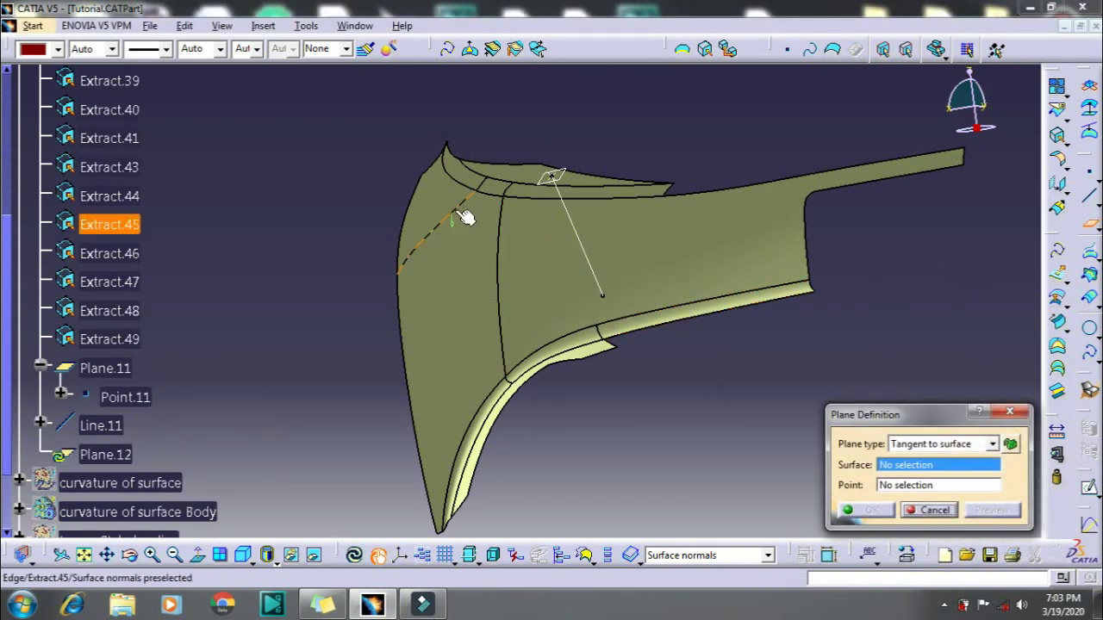
mouse_move(466, 218)
middle_mouse_down()
mouse_move(468, 238)
mouse_move(525, 217)
middle_mouse_up()
left_click(549, 216)
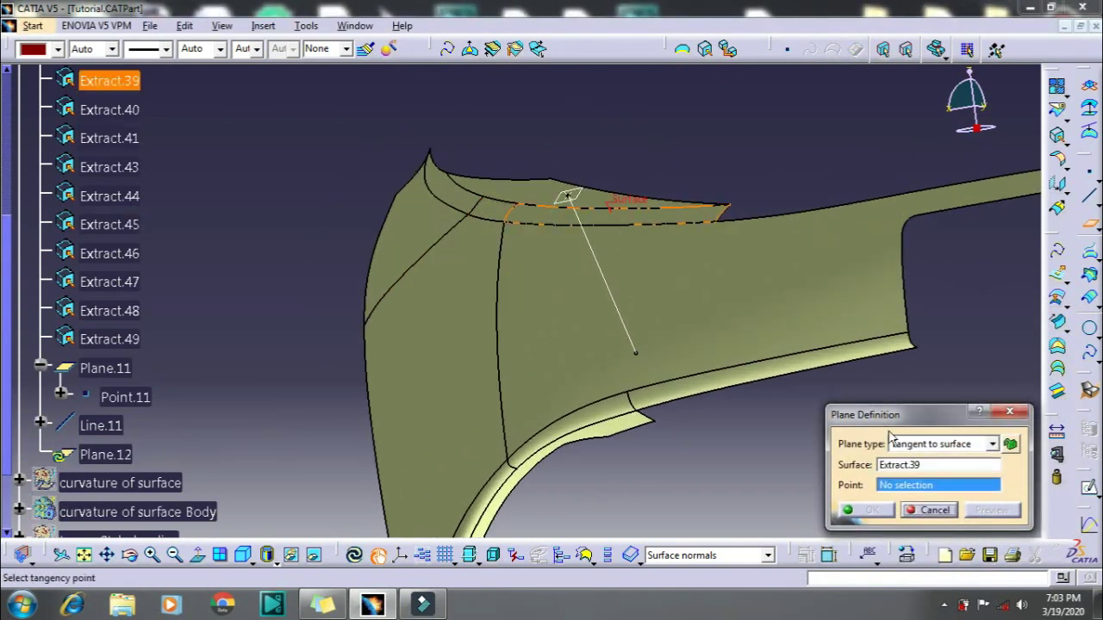
right_click(935, 485)
left_click(967, 370)
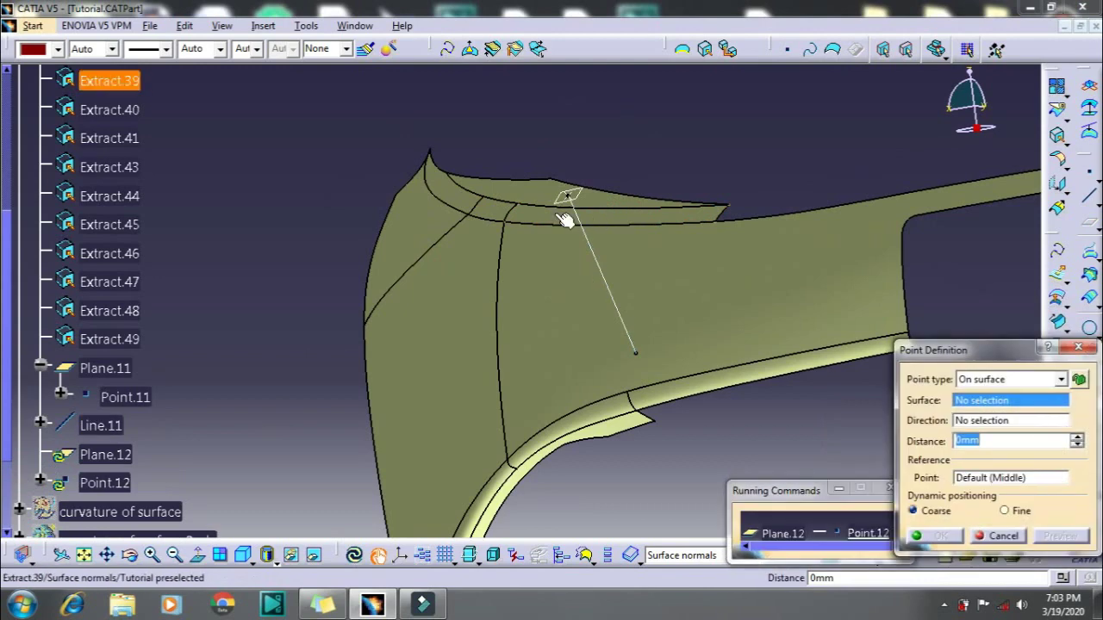
left_click(564, 220)
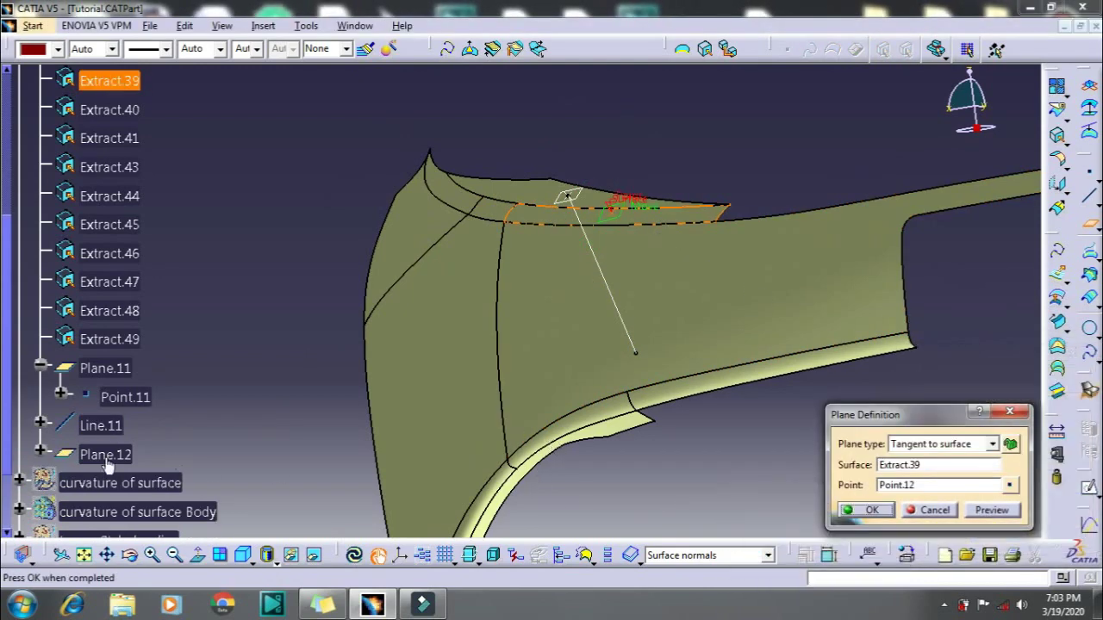
left_click(42, 451)
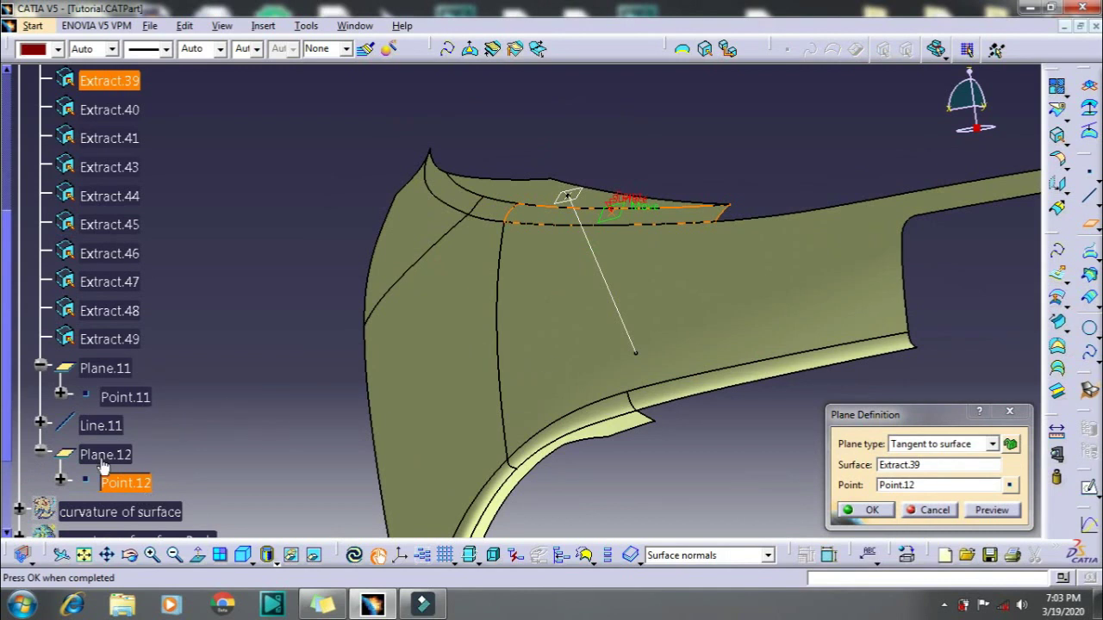
left_click(867, 510)
Draw 150 mm Line.12 normal to Plane.12 through Point.12
left_click(1084, 211)
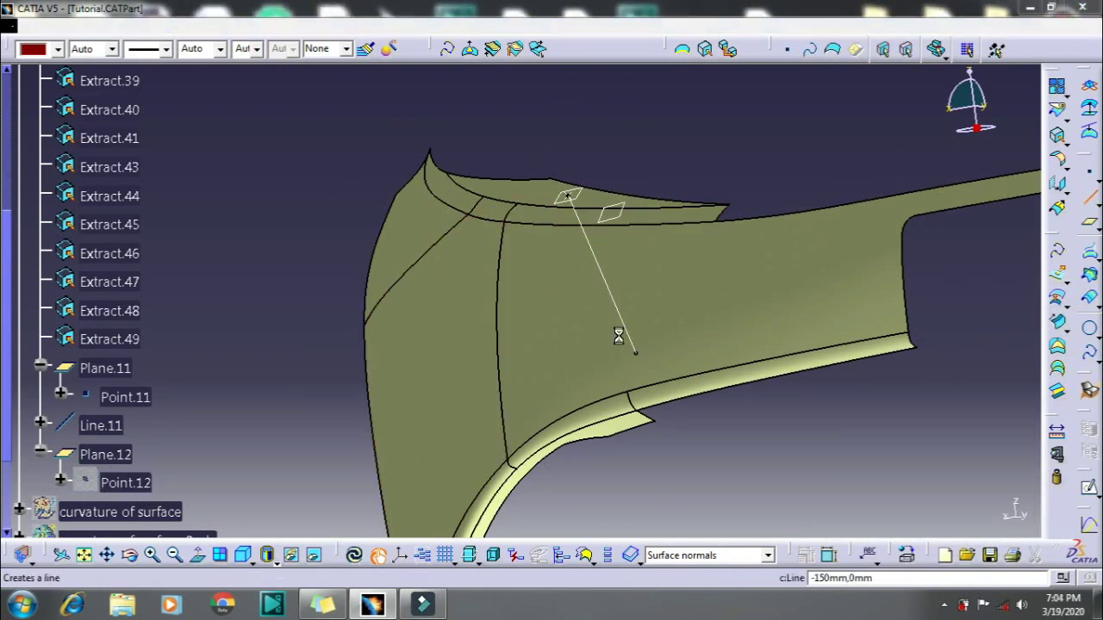
left_click(105, 454)
right_click(141, 484)
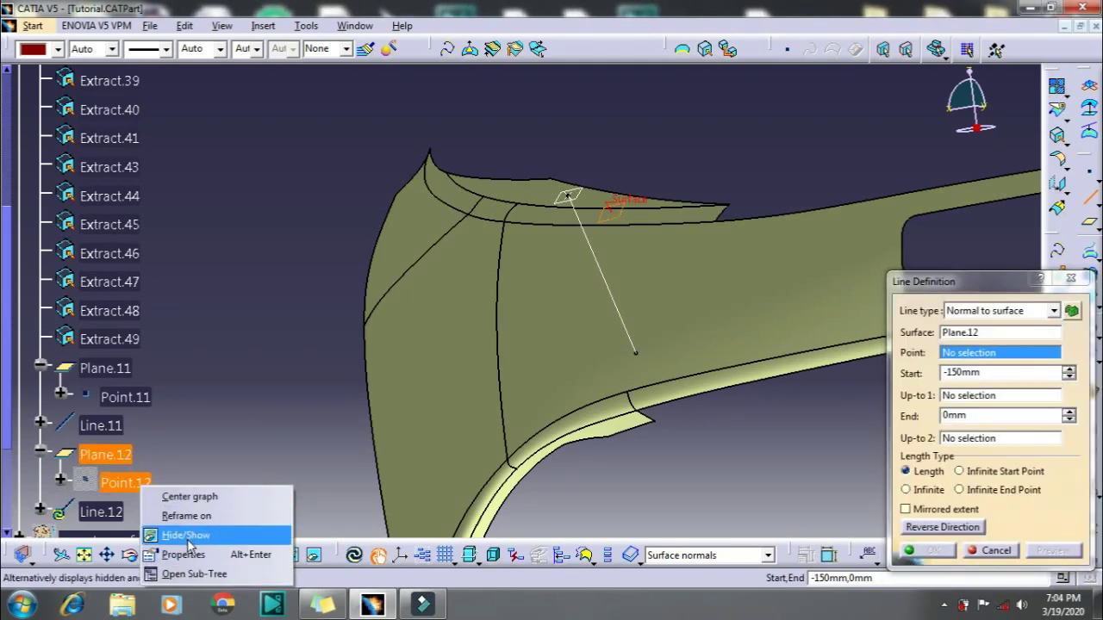
left_click(130, 482)
left_click(918, 551)
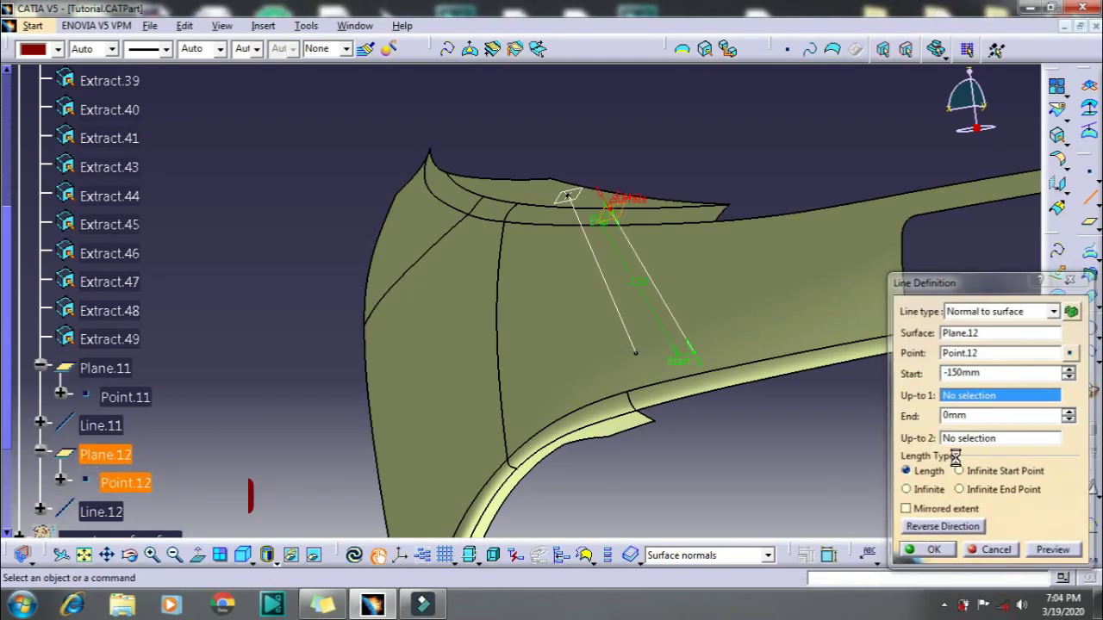
Create Plane.13 tangent to Extract.41 at a new point Point.13
left_click(500, 209)
right_click(916, 488)
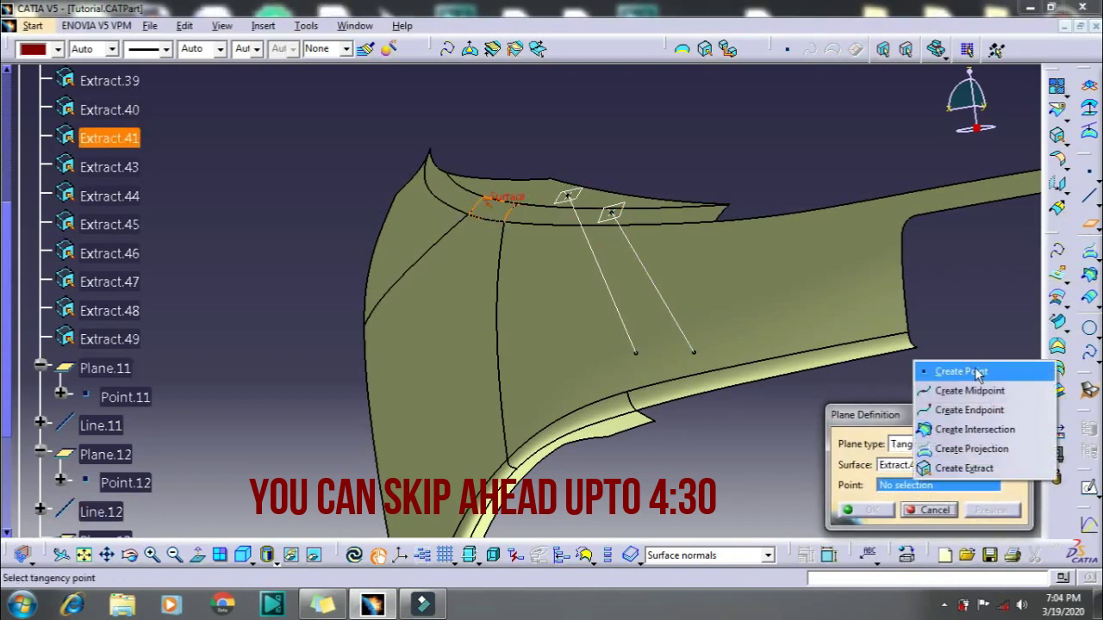
left_click(948, 366)
left_click(660, 287)
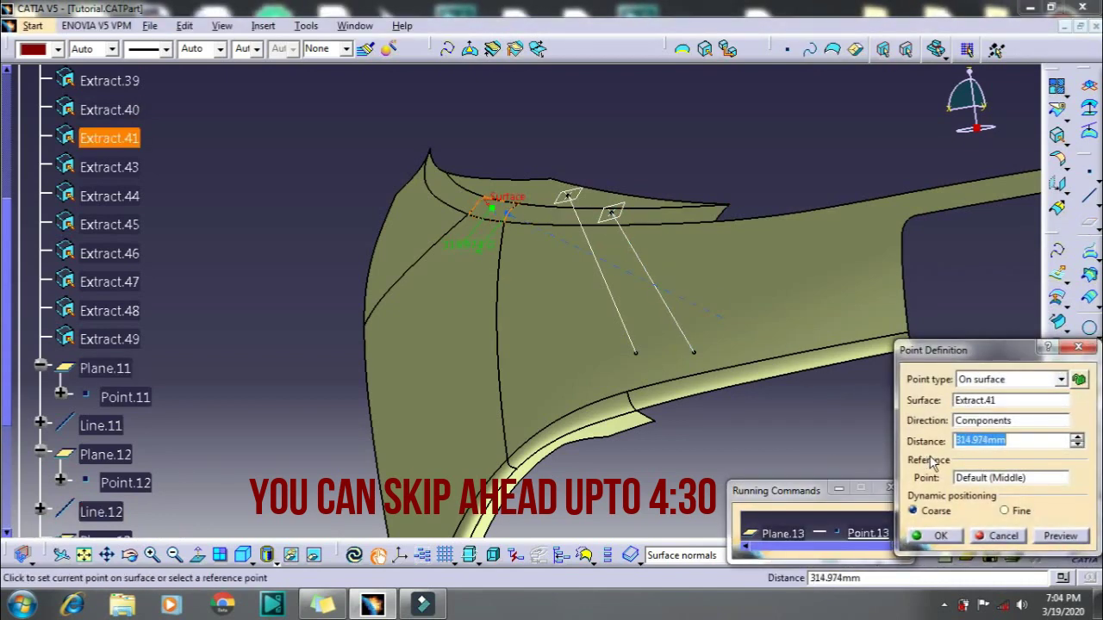
key("Return")
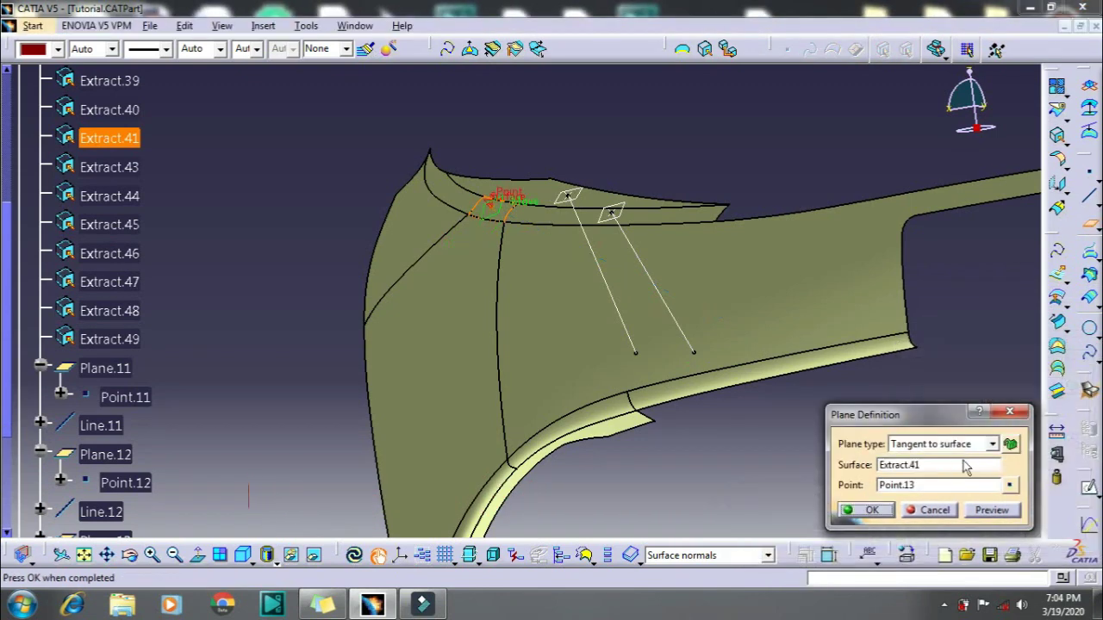
left_click(864, 511)
Draw 150 mm Line.13 normal to Plane.13 through Point.13
left_click(1090, 198)
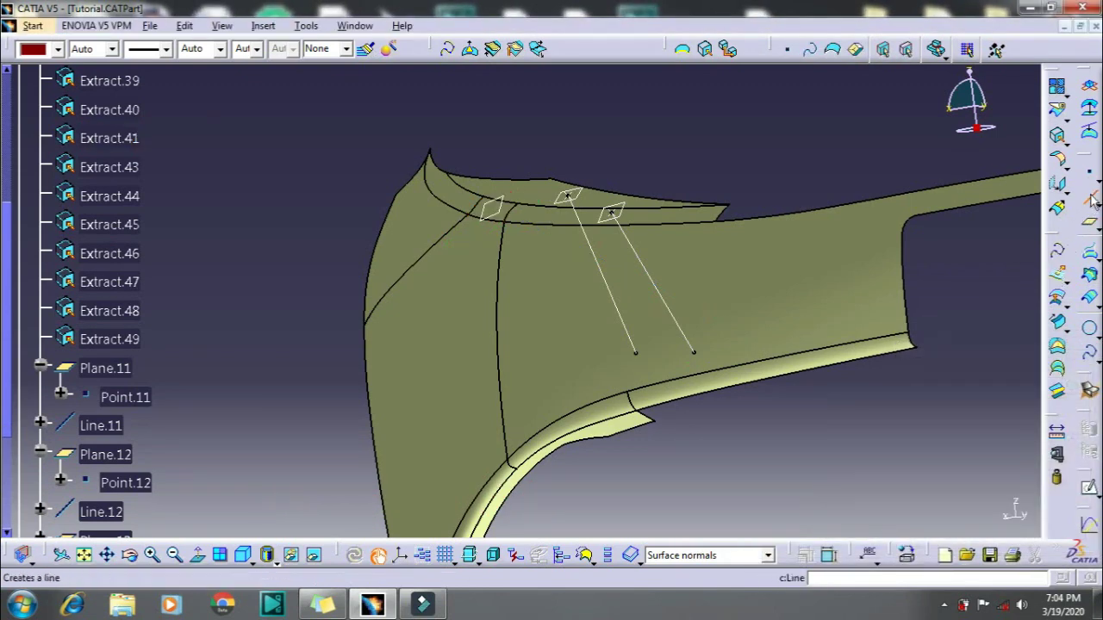
scroll(216, 474, "down", 2)
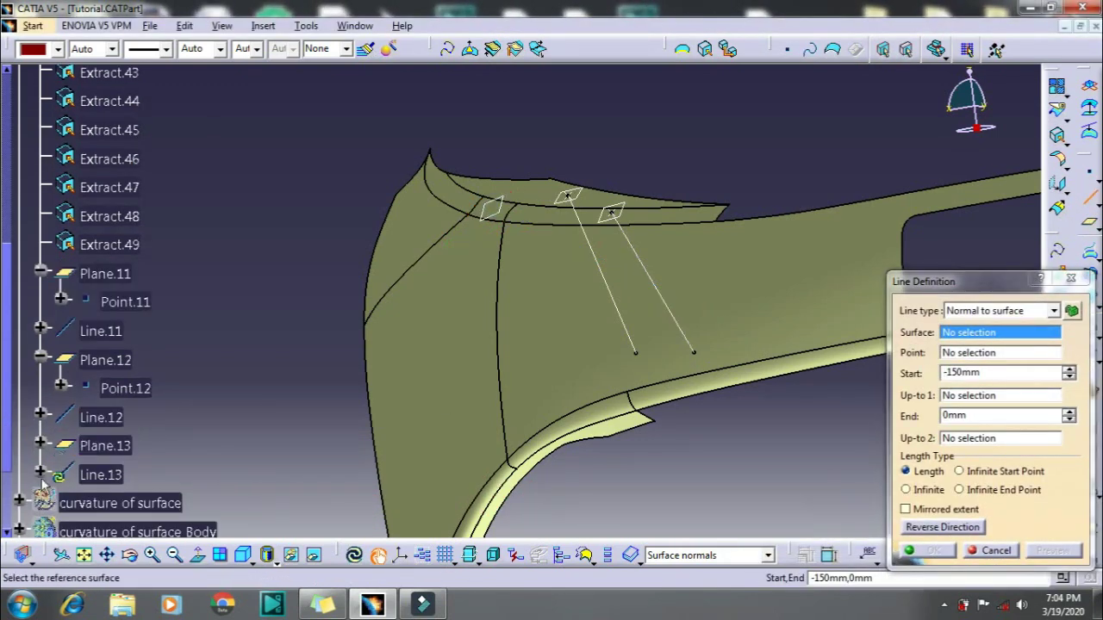
left_click(40, 443)
left_click(105, 445)
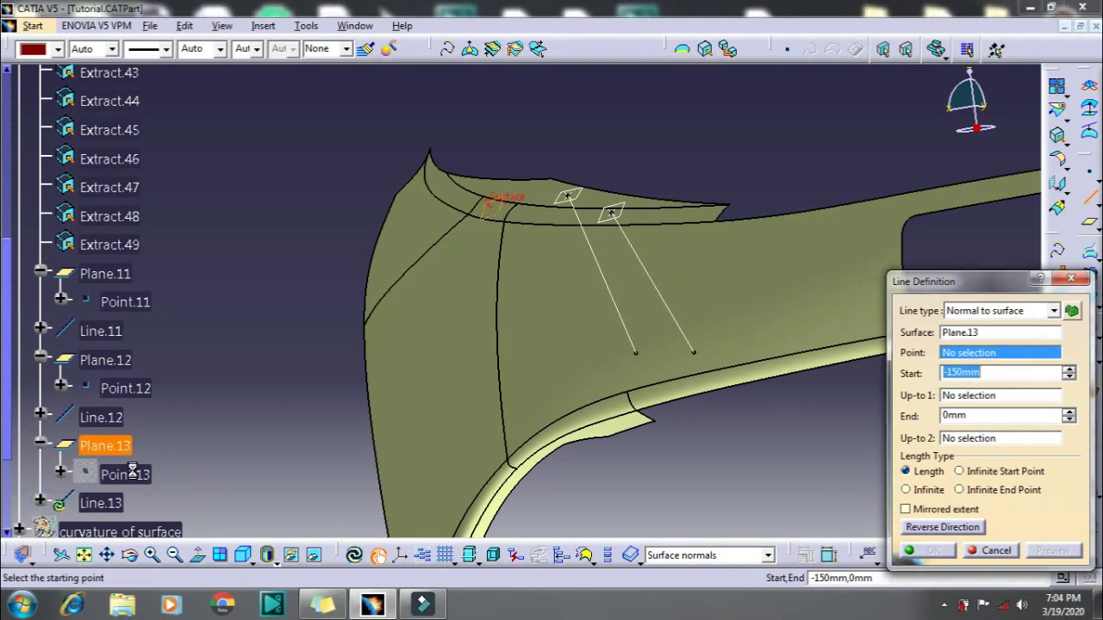
right_click(117, 475)
left_click(179, 529)
left_click(125, 474)
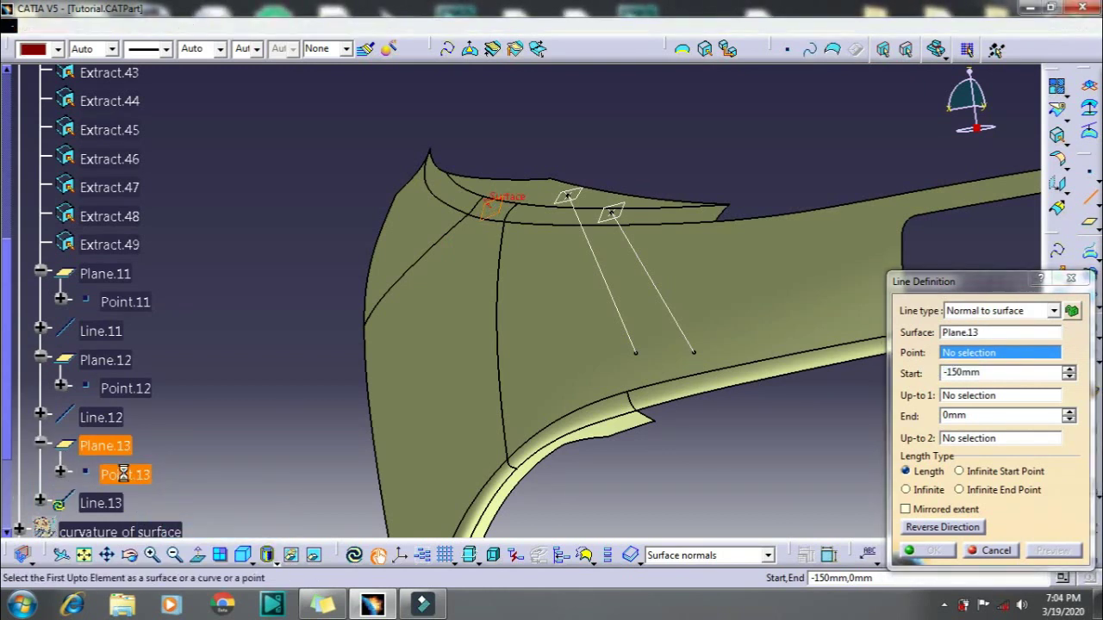
left_click(935, 552)
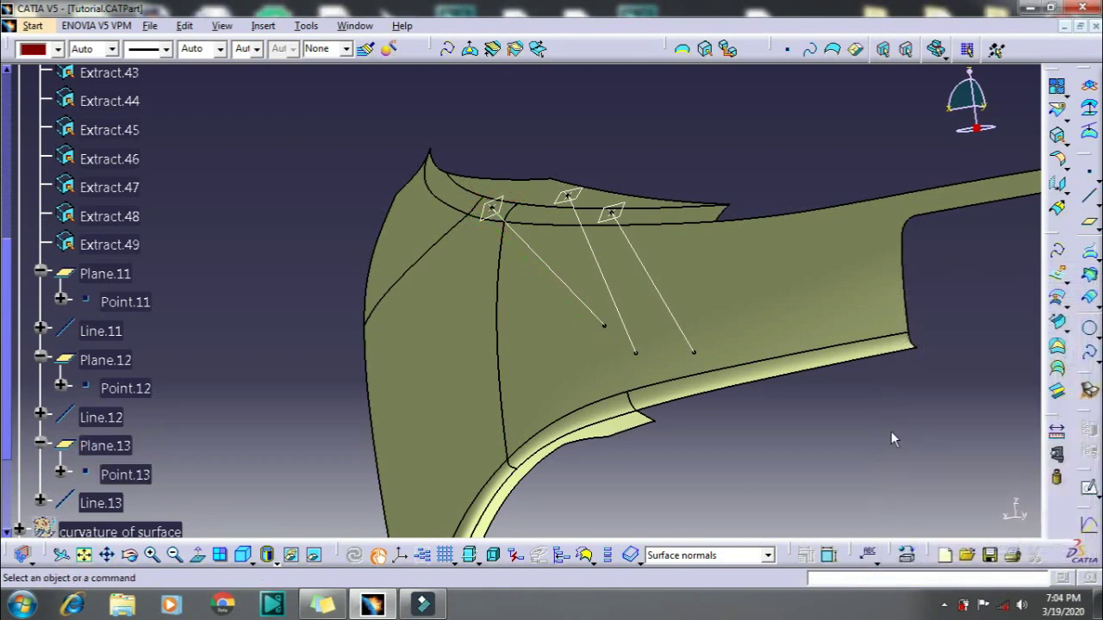
Create Plane.14 tangent to Extract.43 at a new point Point.14
left_click(1090, 226)
left_click(453, 197)
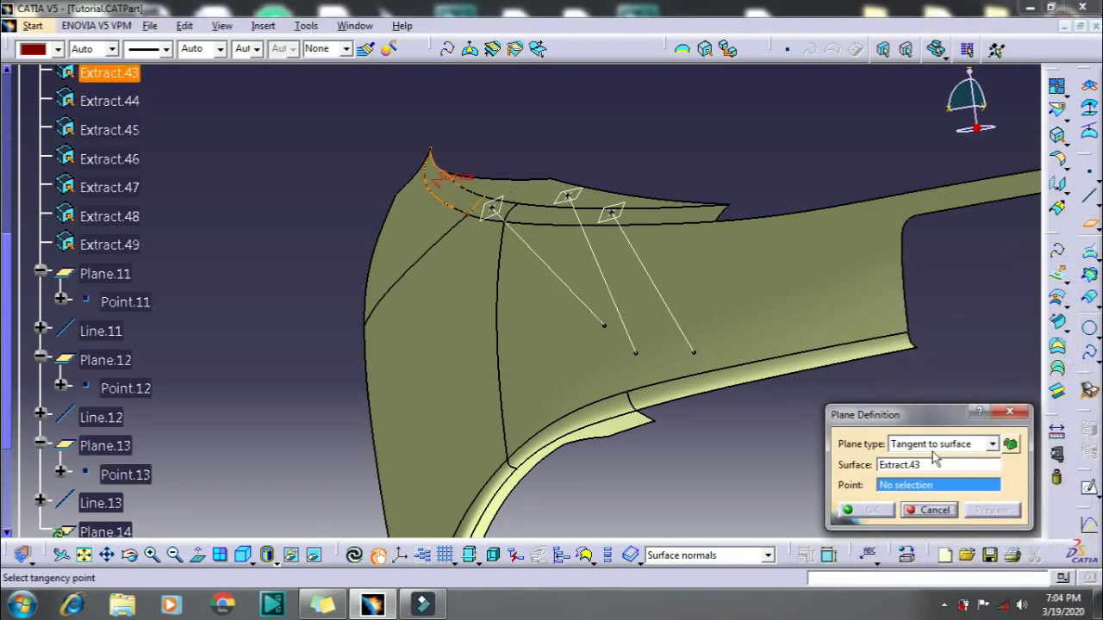
right_click(919, 488)
left_click(945, 377)
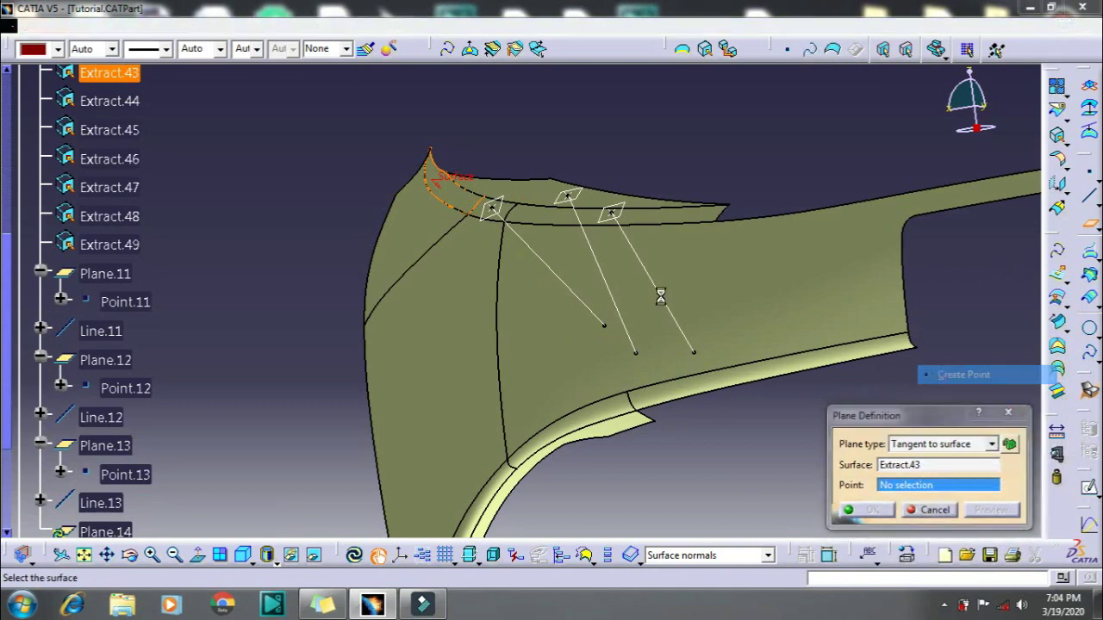
left_click(465, 203)
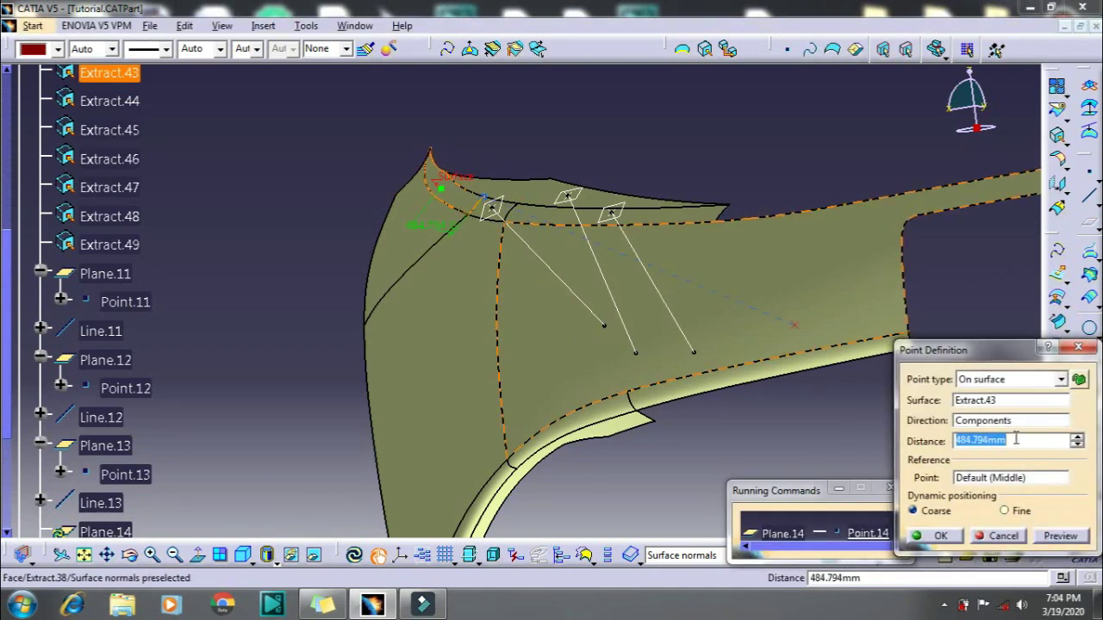
left_click(940, 535)
left_click(865, 527)
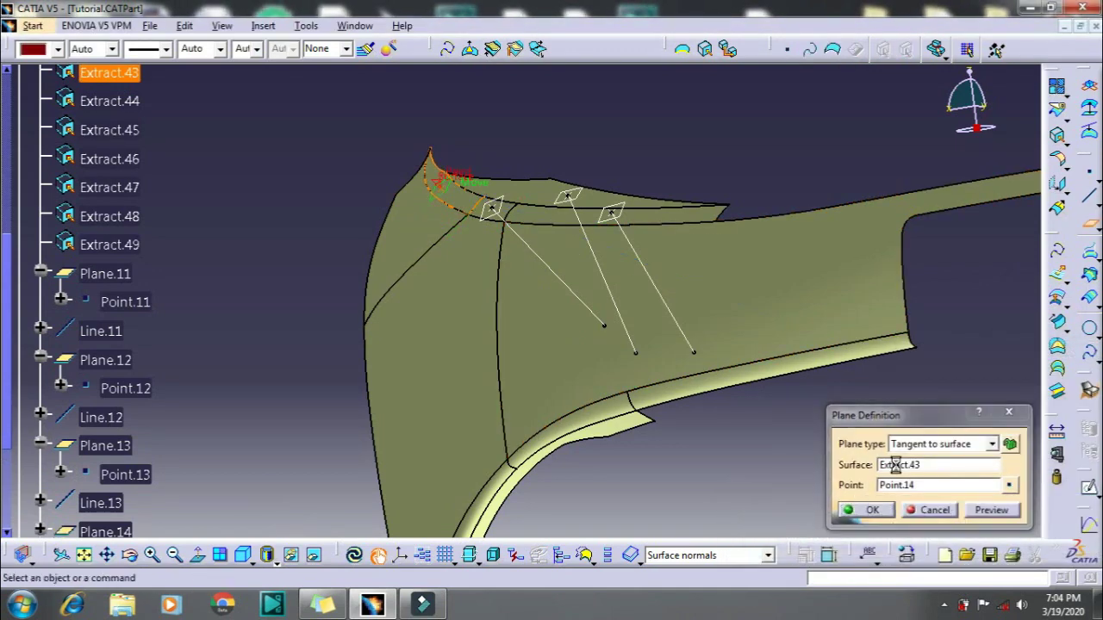
Draw 150 mm Line.14 normal to Plane.14 through Point.14
left_click(1088, 200)
scroll(208, 423, "up", 1)
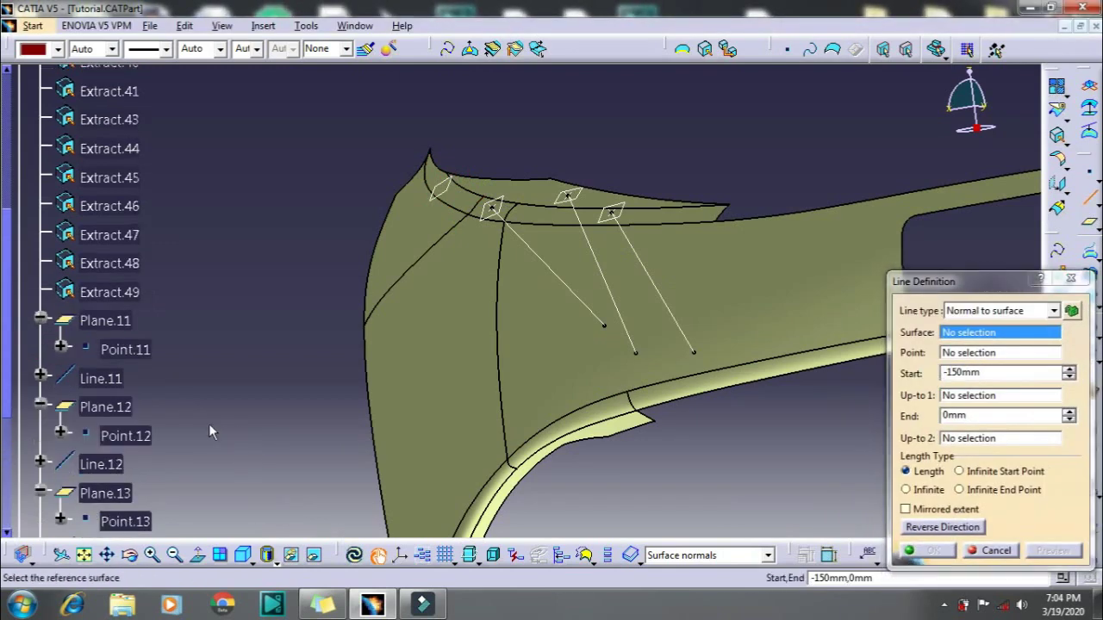
scroll(36, 457, "down", 3)
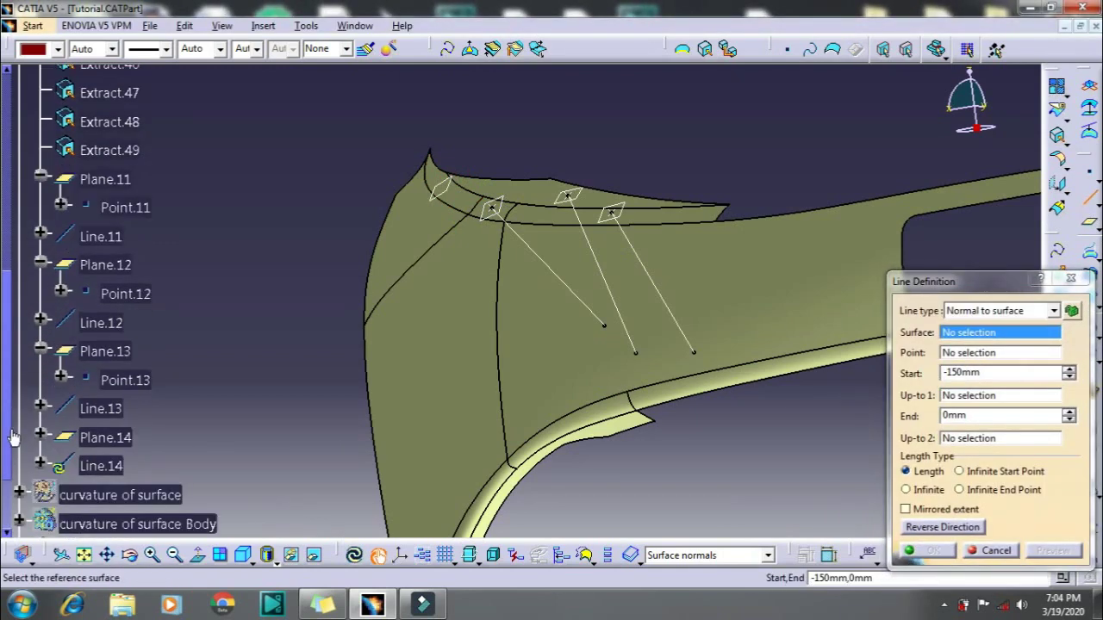
scroll(17, 438, "down", 2)
left_click(40, 334)
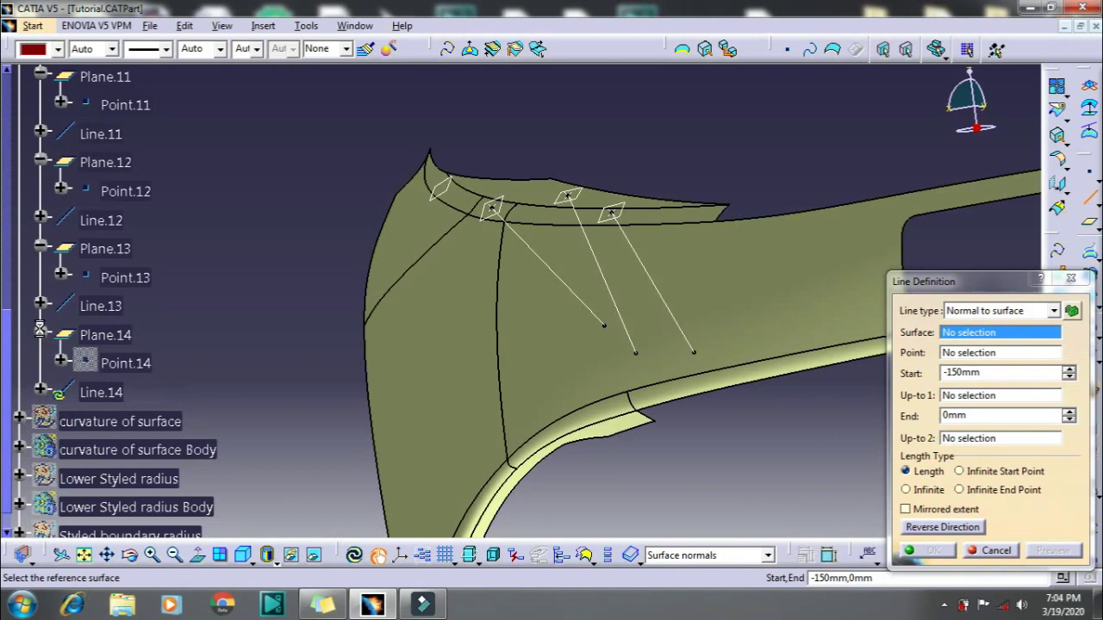
left_click(105, 335)
right_click(142, 366)
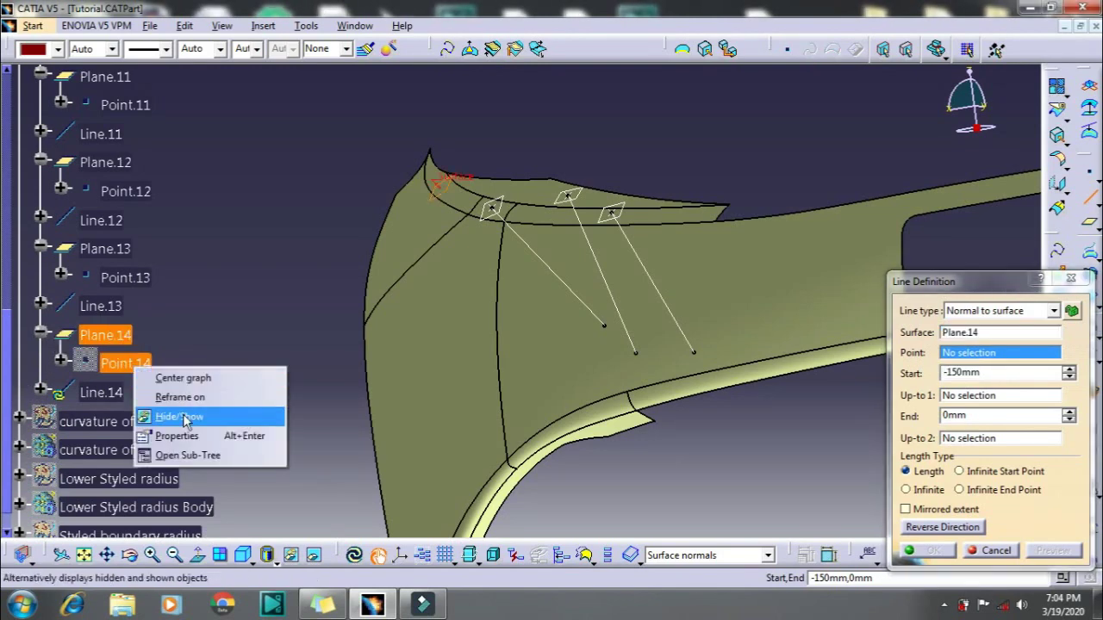
left_click(125, 363)
left_click(933, 550)
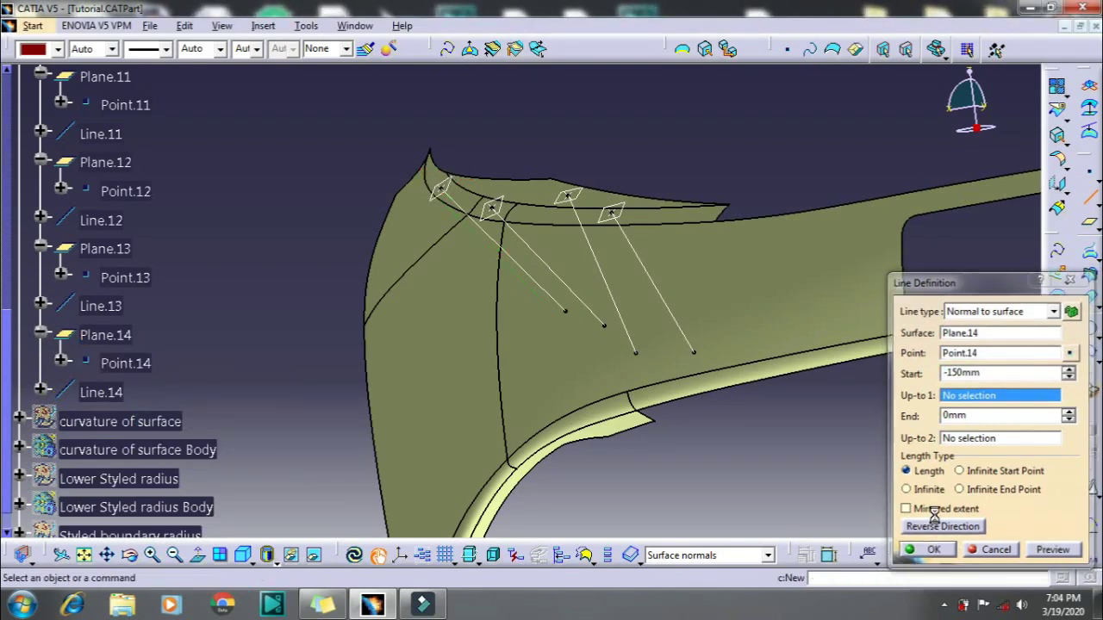
Create Plane.15 tangent to Extract.44 at a new on-surface point Point.15
left_click(1087, 224)
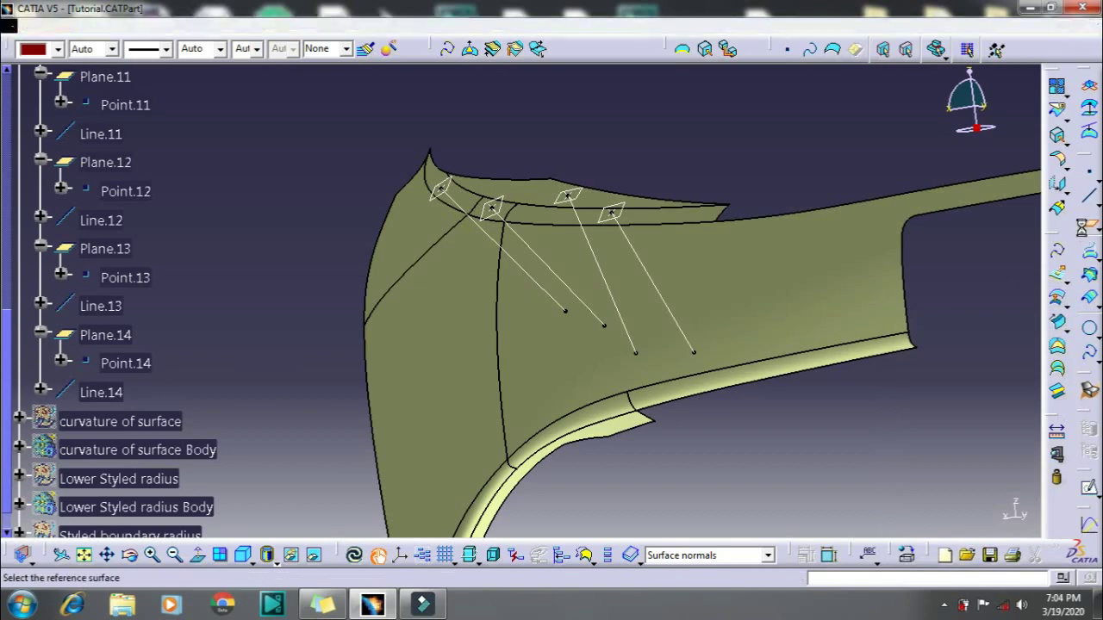
left_click(420, 236)
right_click(915, 487)
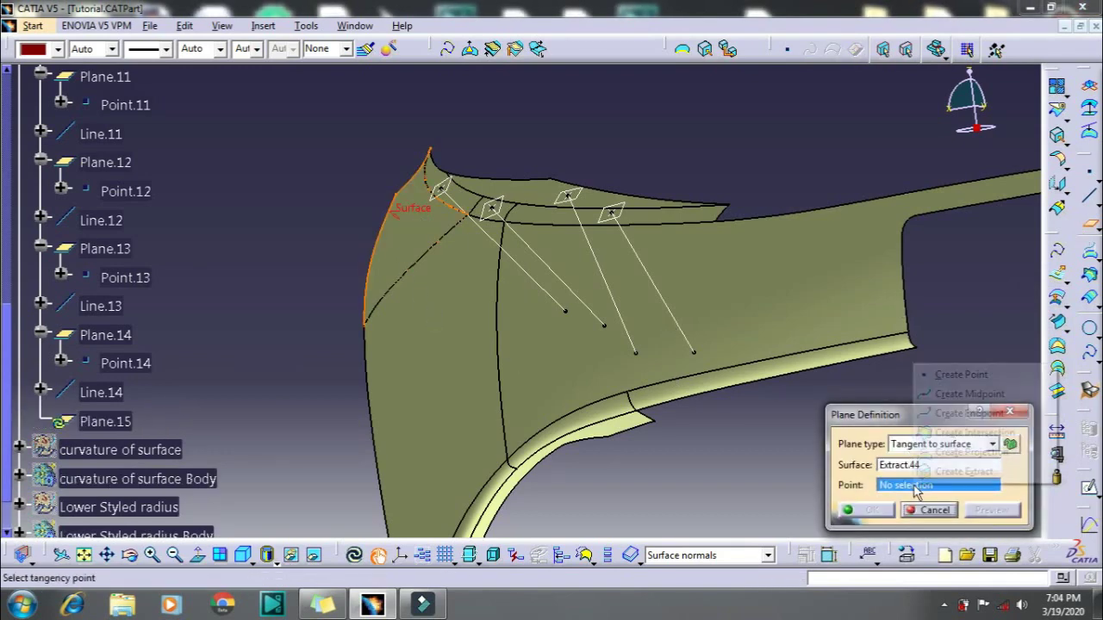
left_click(961, 374)
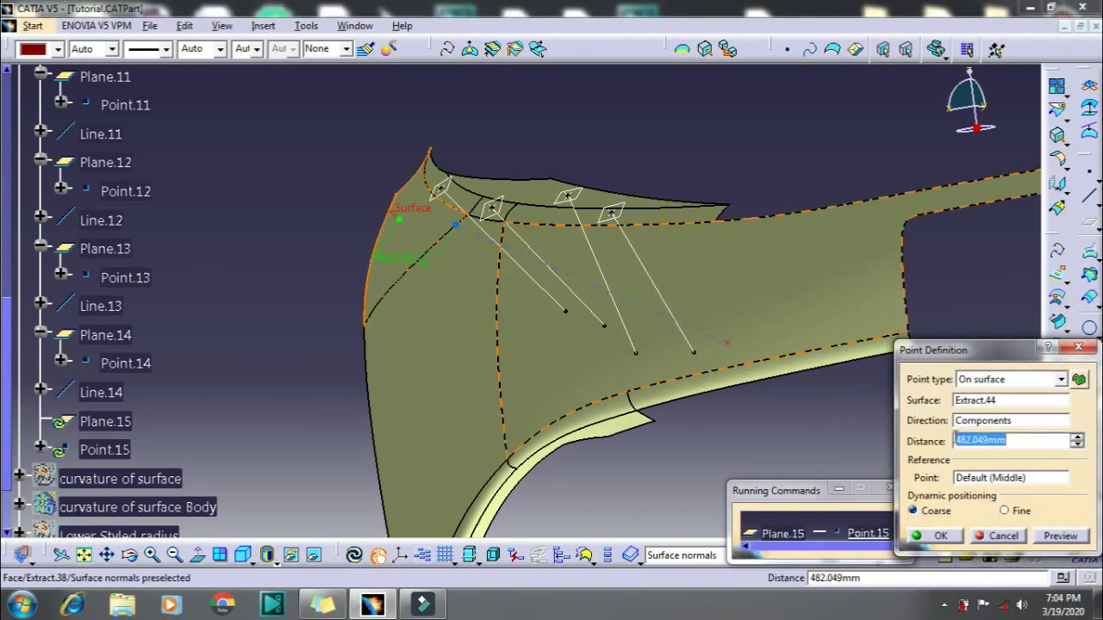
key("Return")
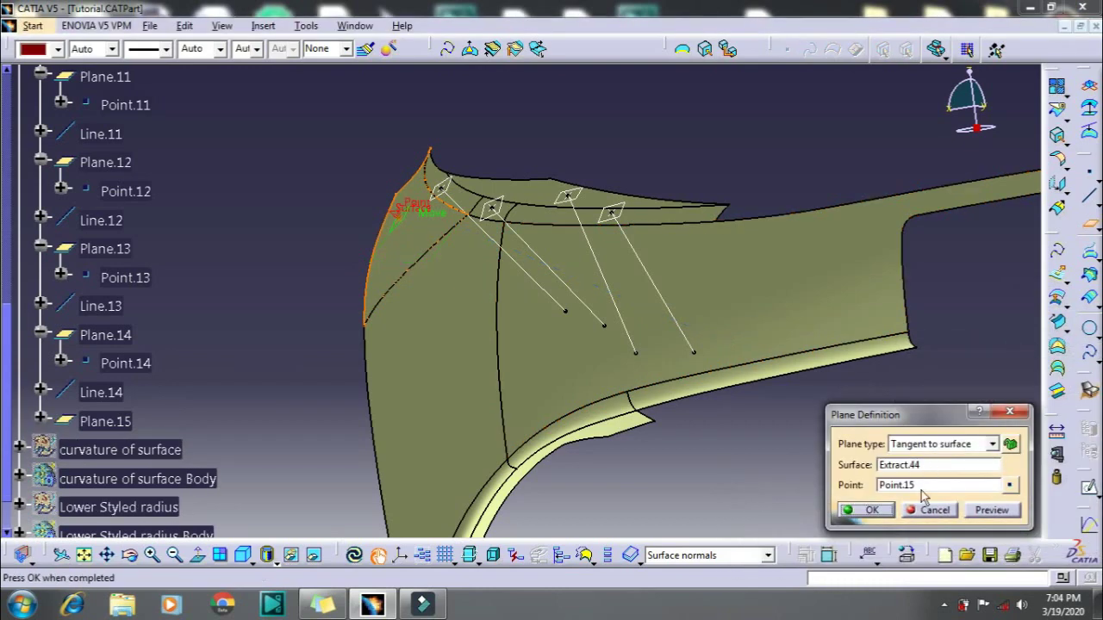
left_click(877, 507)
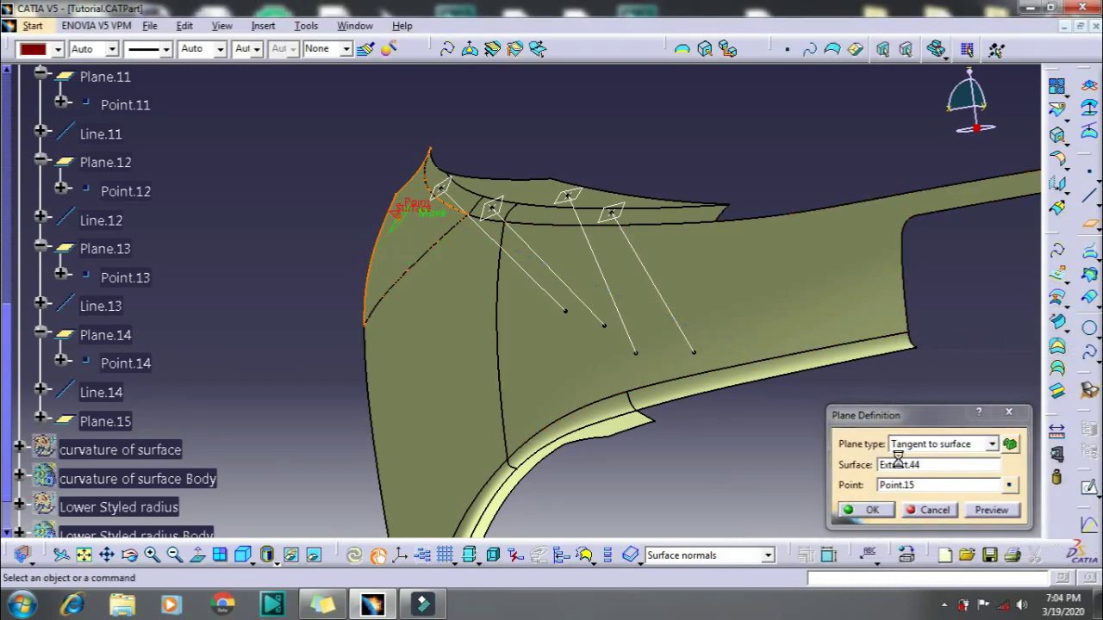
Draw Line.15 normal to Plane.15 through Point.15
left_click(1084, 199)
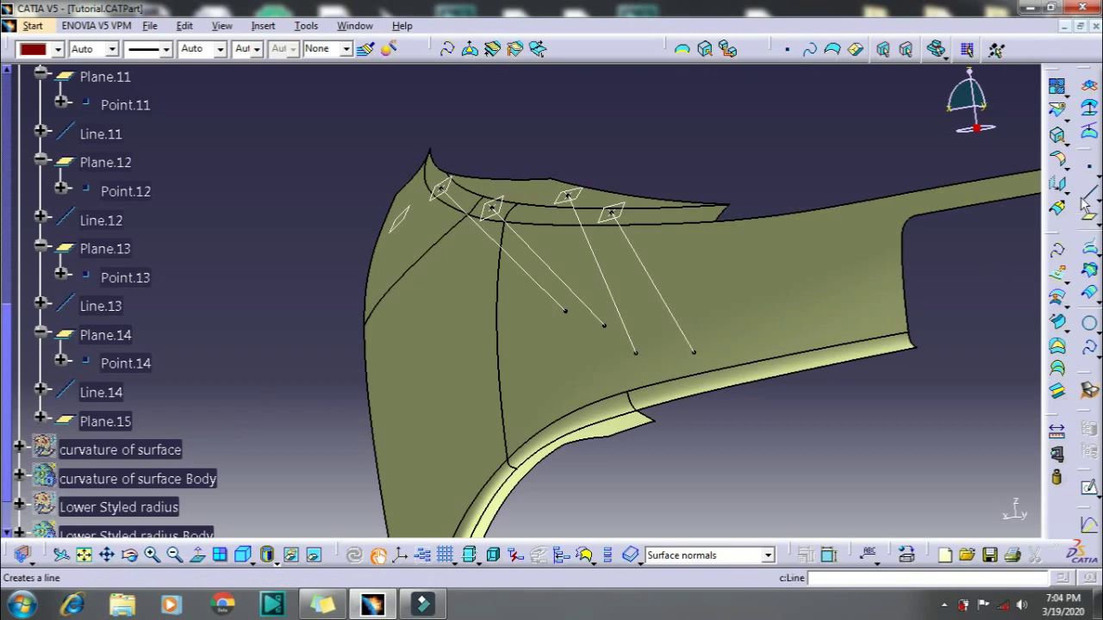
left_click(105, 421)
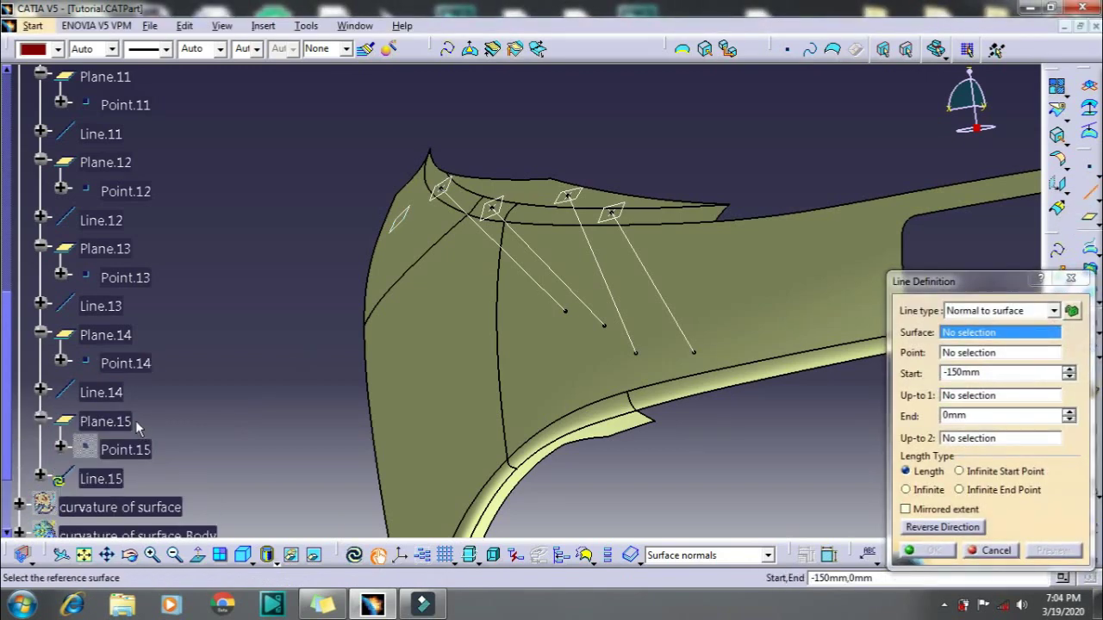
right_click(138, 449)
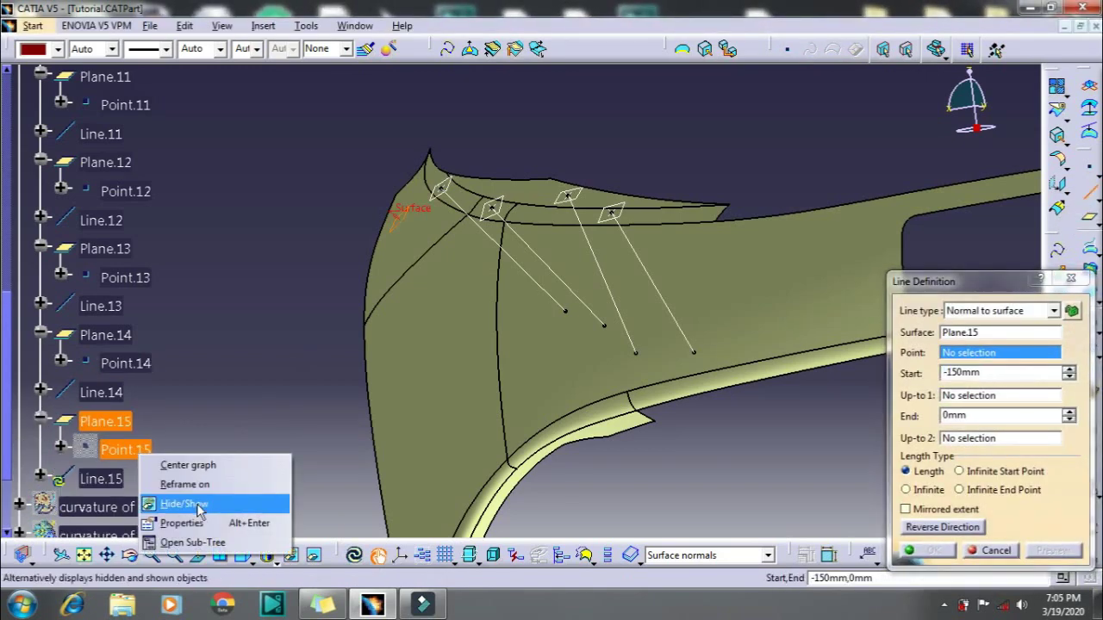
left_click(194, 500)
left_click(130, 449)
left_click(923, 552)
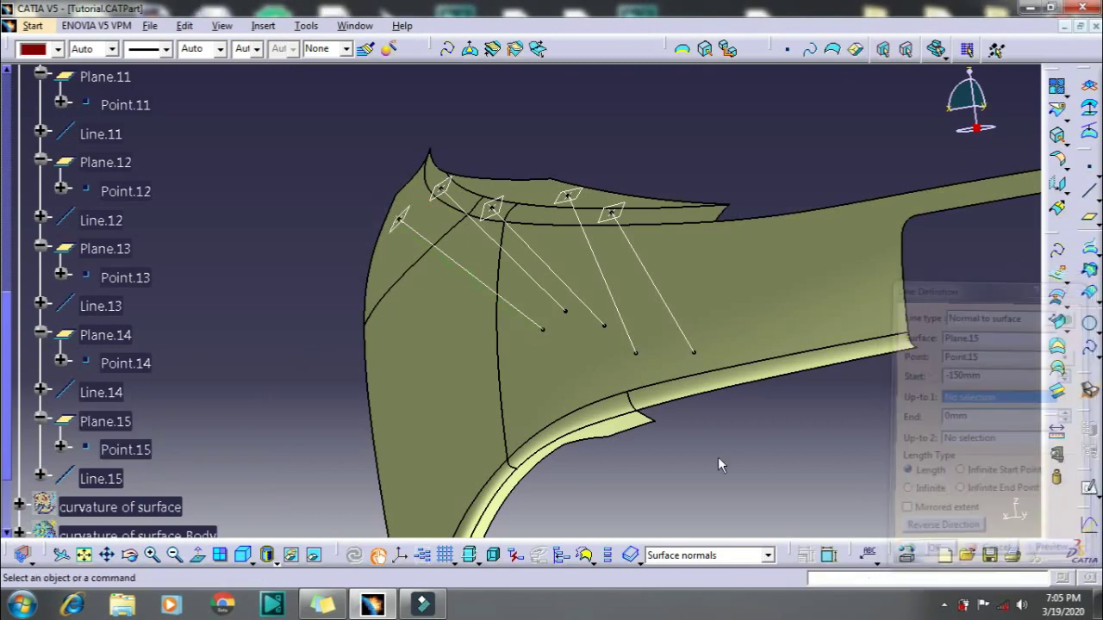
middle_click_drag(736, 437, 688, 358)
Create Plane.16 tangent to Extract.45 at a new point Point.16
left_click(1090, 221)
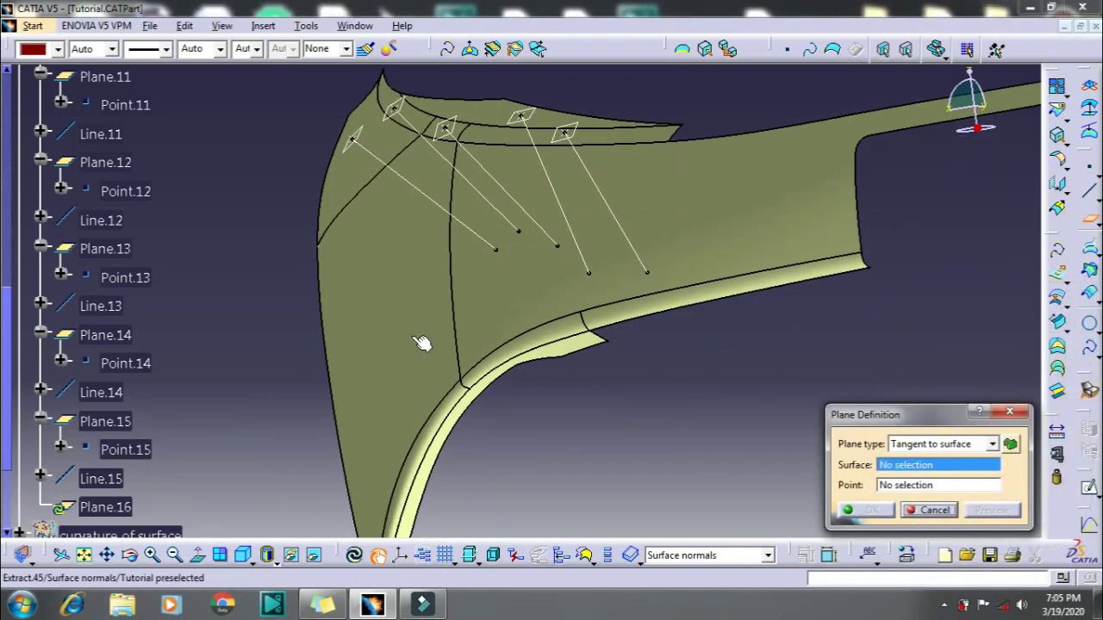
left_click(392, 345)
right_click(903, 488)
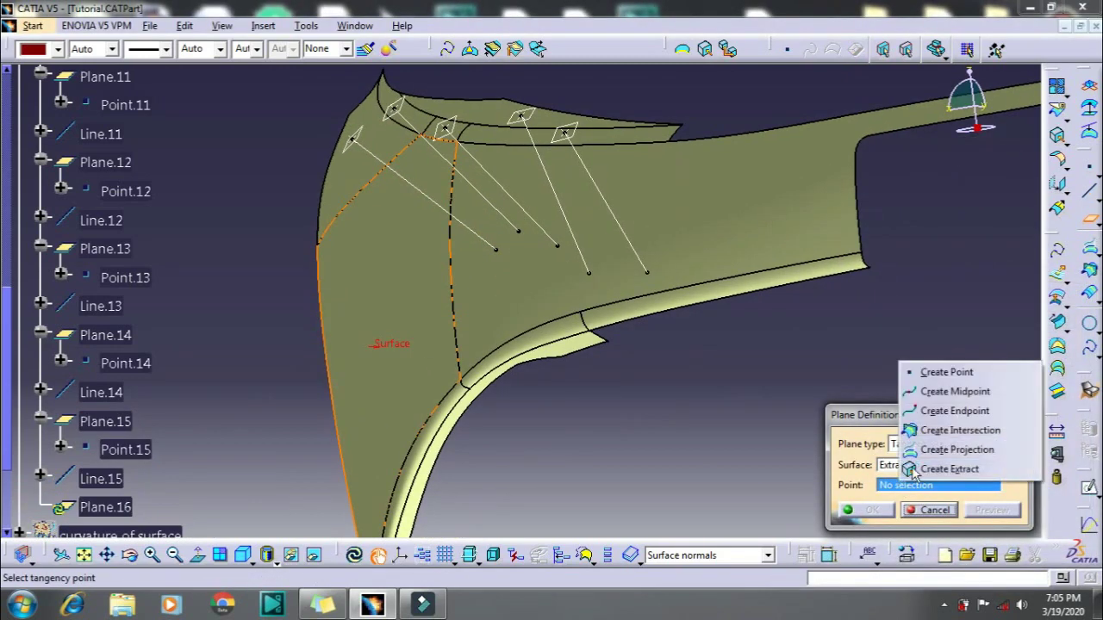
left_click(942, 428)
left_click(417, 321)
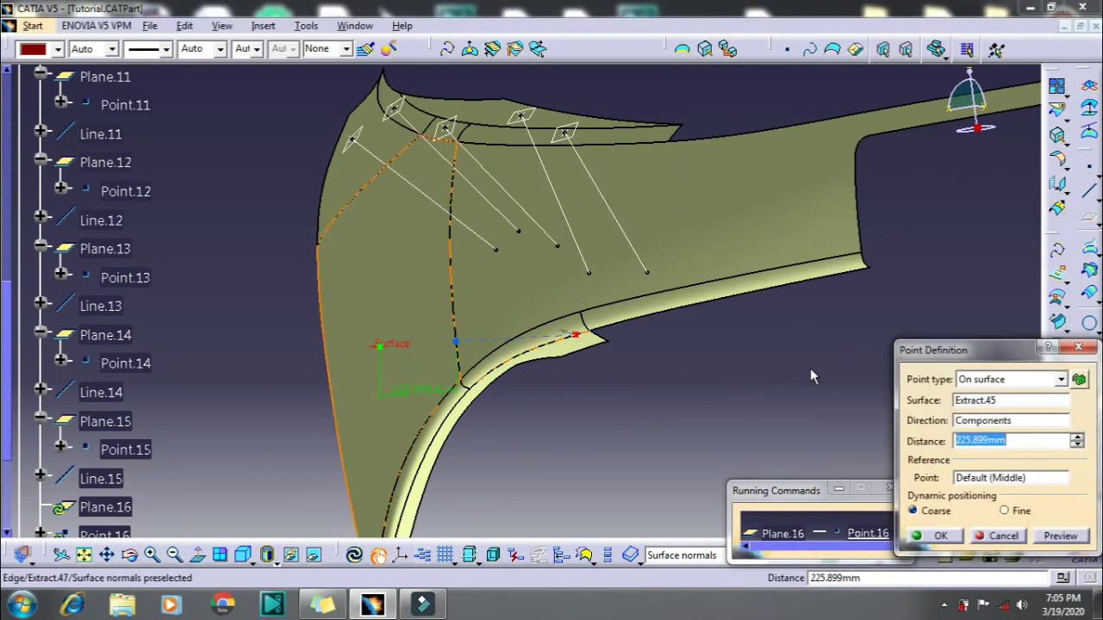
left_click(935, 536)
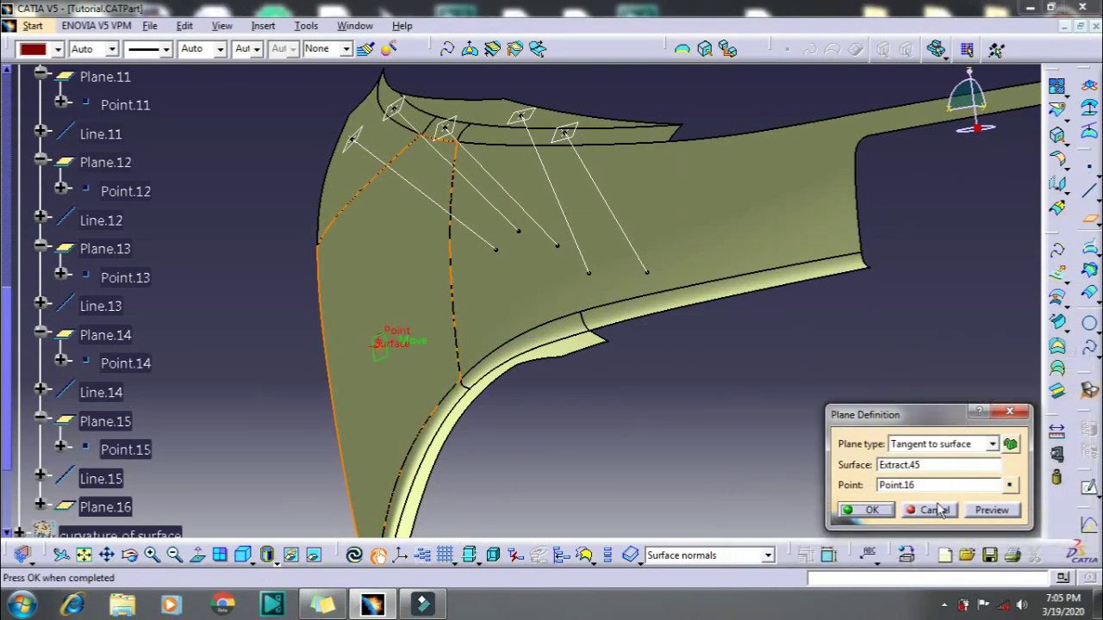
left_click(868, 512)
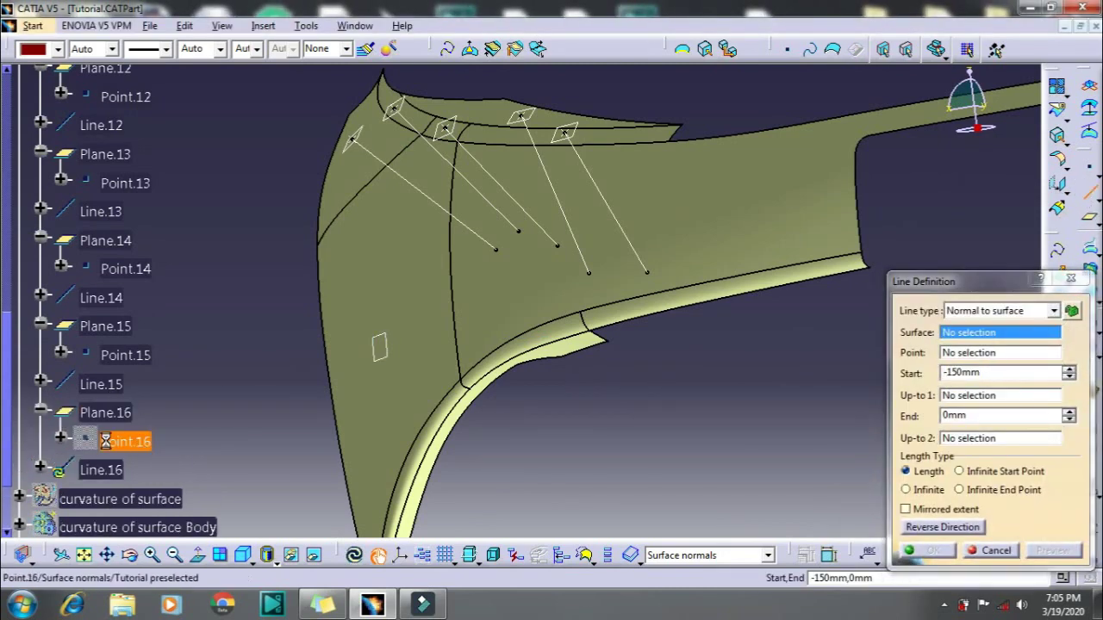
Draw Line.16 normal to Plane.16 through Point.16
right_click(141, 448)
left_click(203, 489)
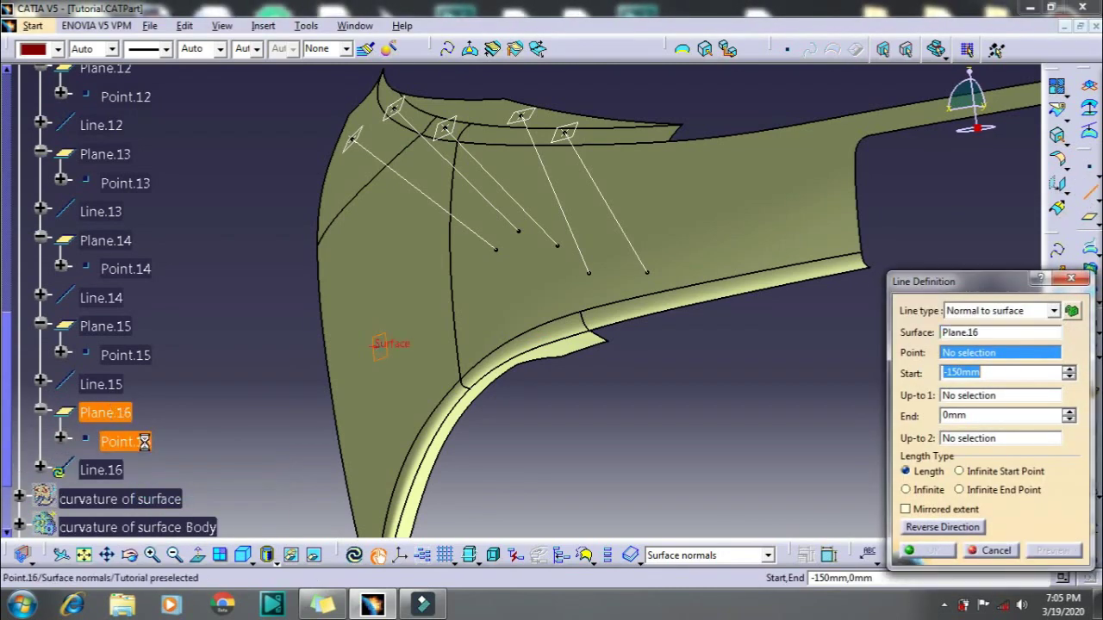
left_click(151, 443)
left_click(933, 550)
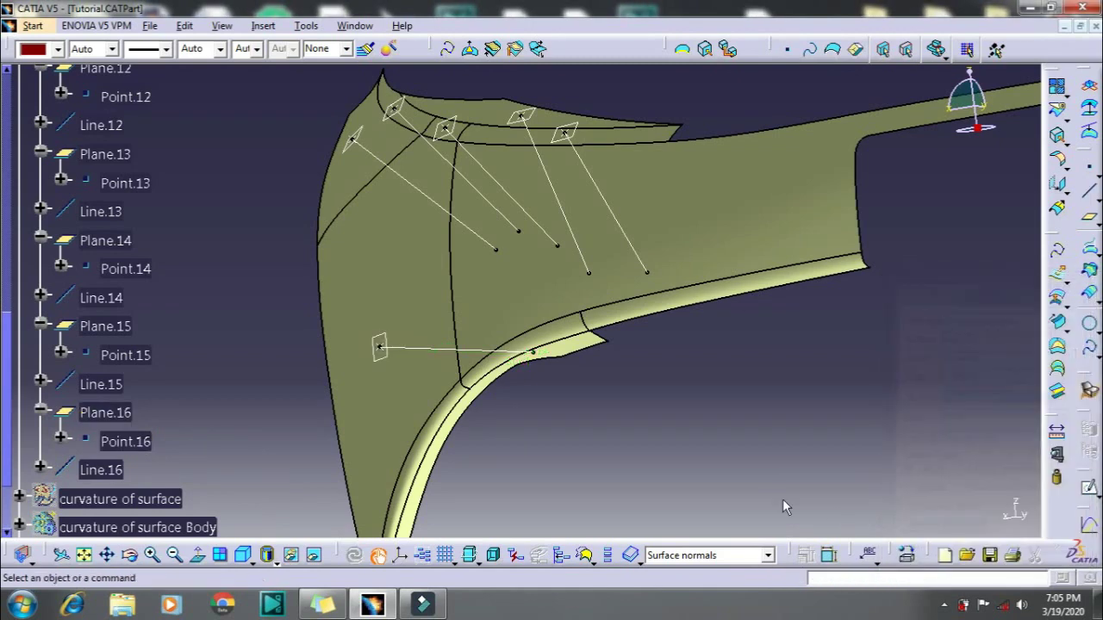
middle_click_drag(782, 499, 648, 416)
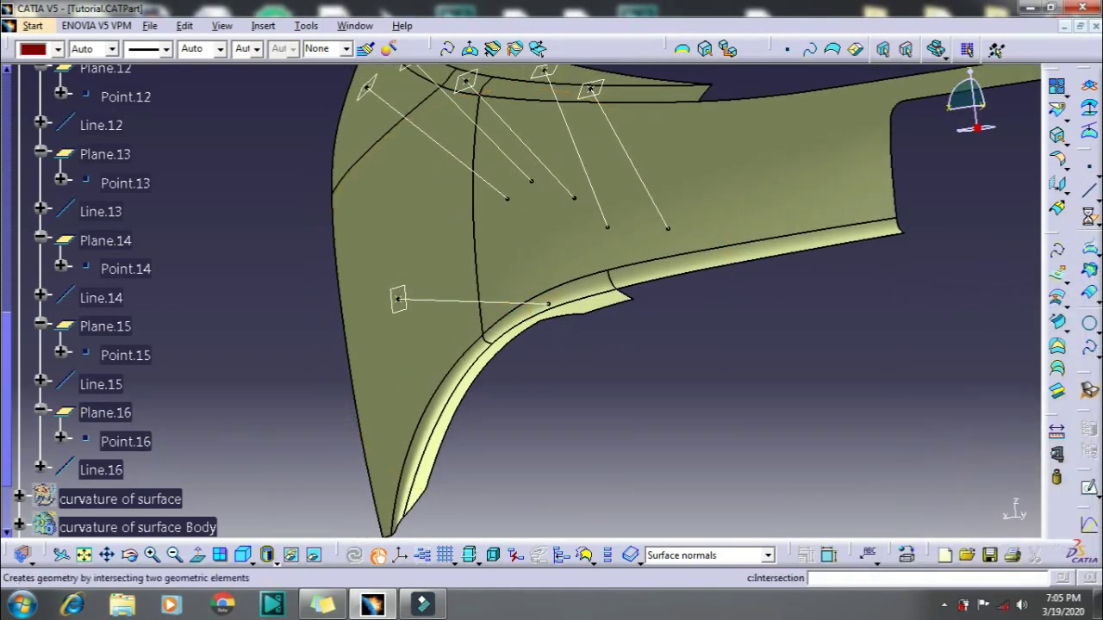
Create Plane.17 tangent to Extract.38 at a new point Point.17 on the upper surface
left_click(745, 134)
right_click(929, 488)
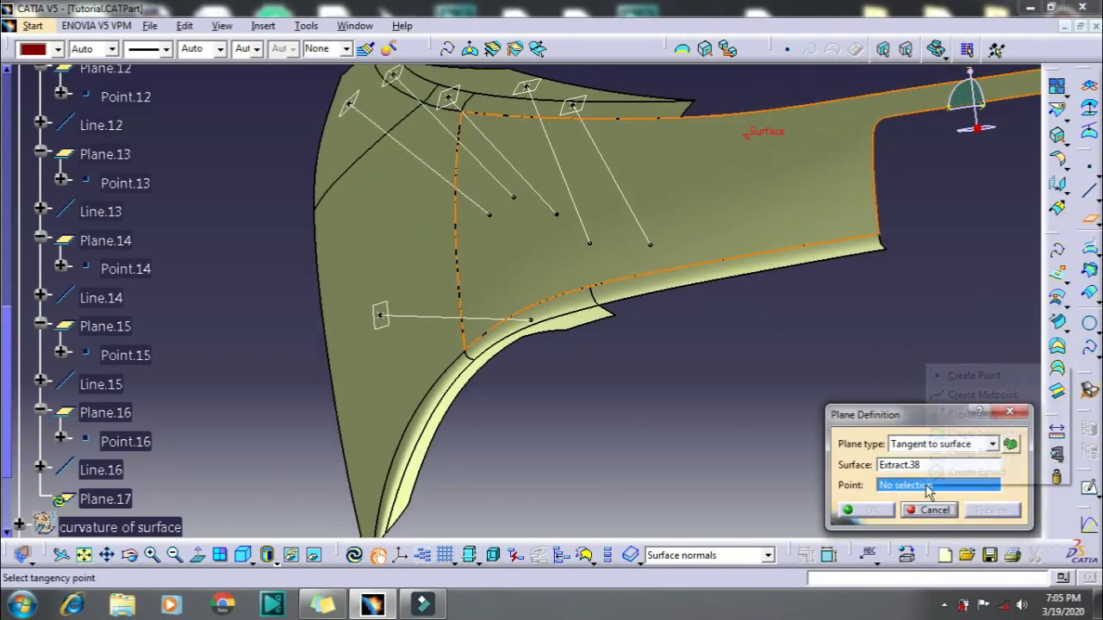
left_click(974, 376)
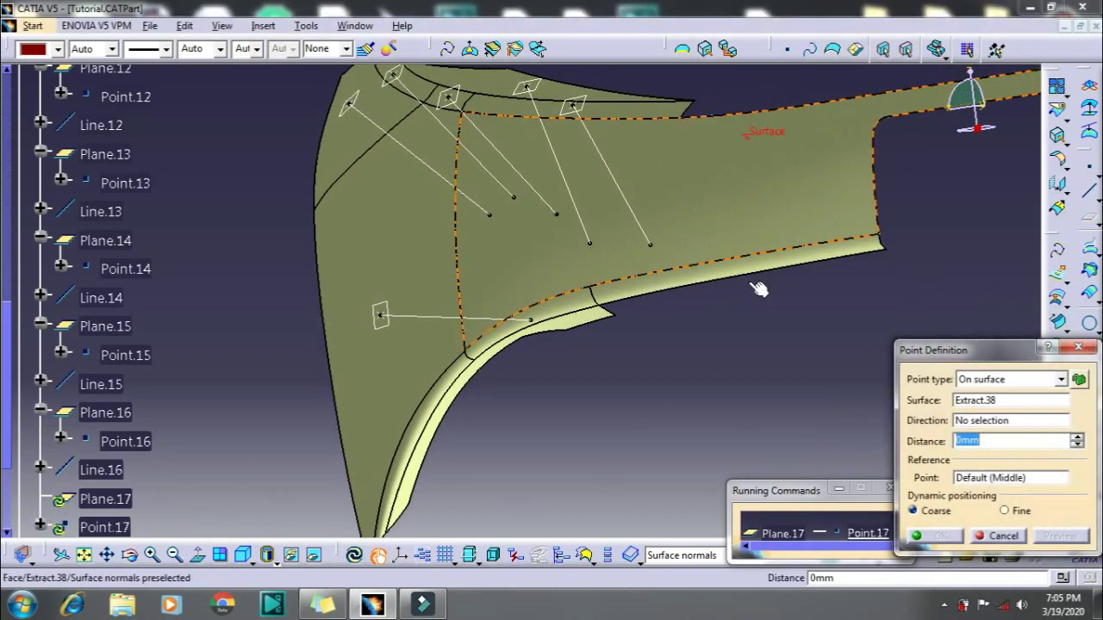
middle_click_drag(847, 393, 718, 350)
left_click(987, 442)
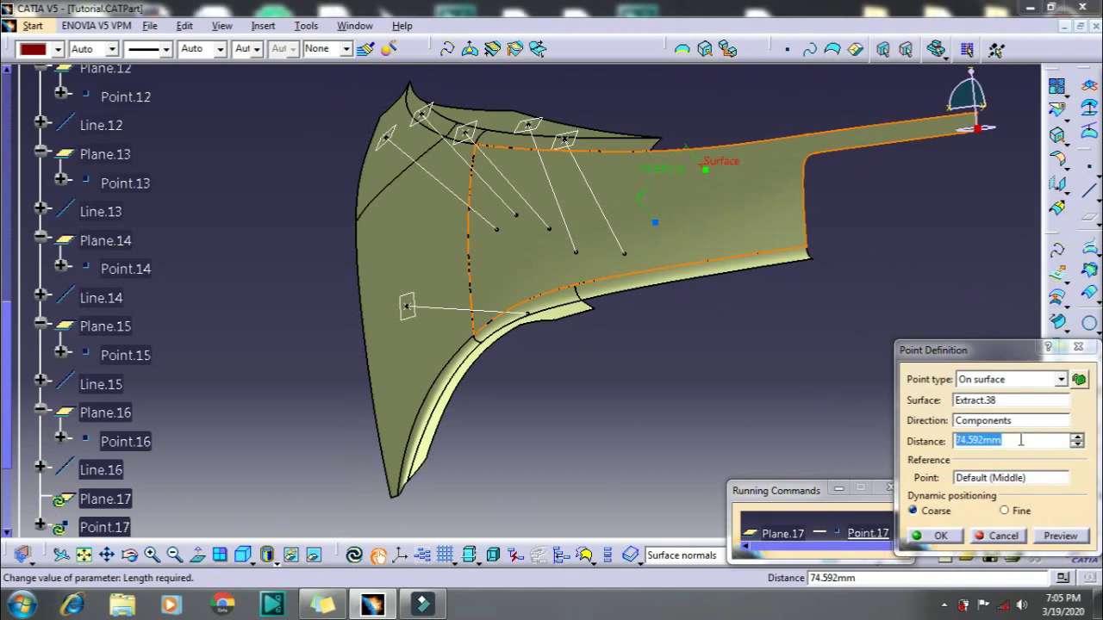
key("Return")
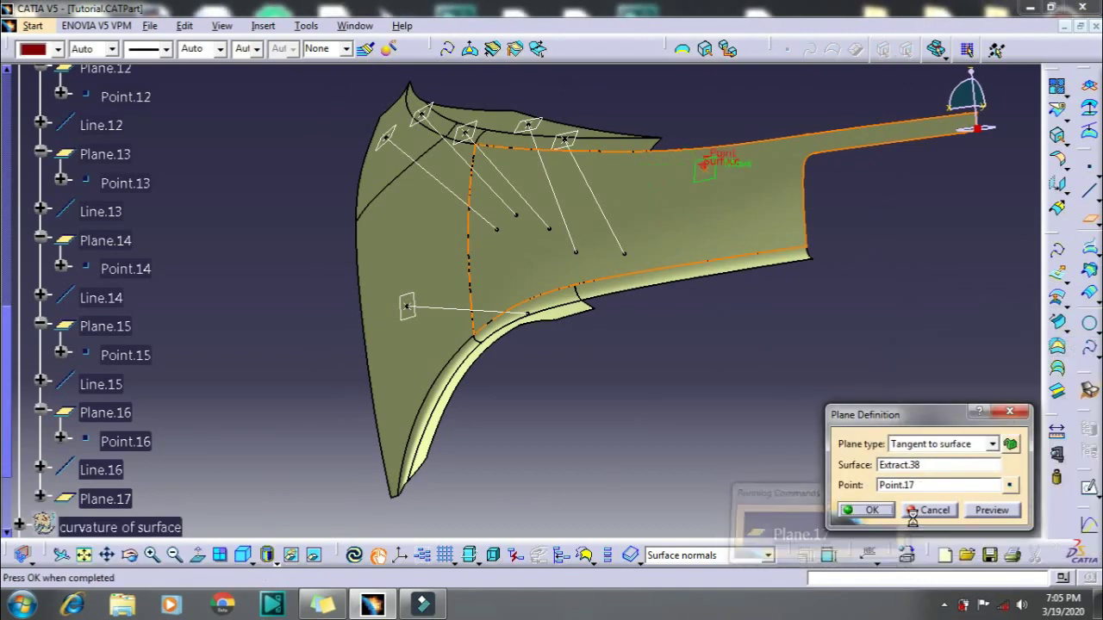
left_click(869, 510)
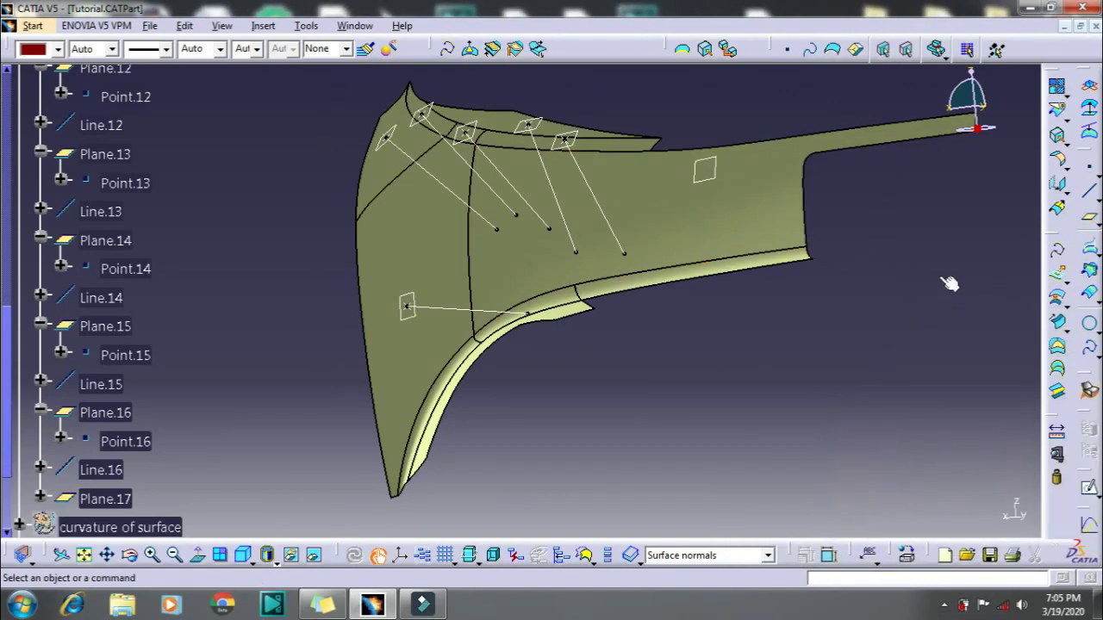
Draw Line.17 normal to Plane.17 through Point.17, from -150 mm to 0 mm
left_click(1090, 194)
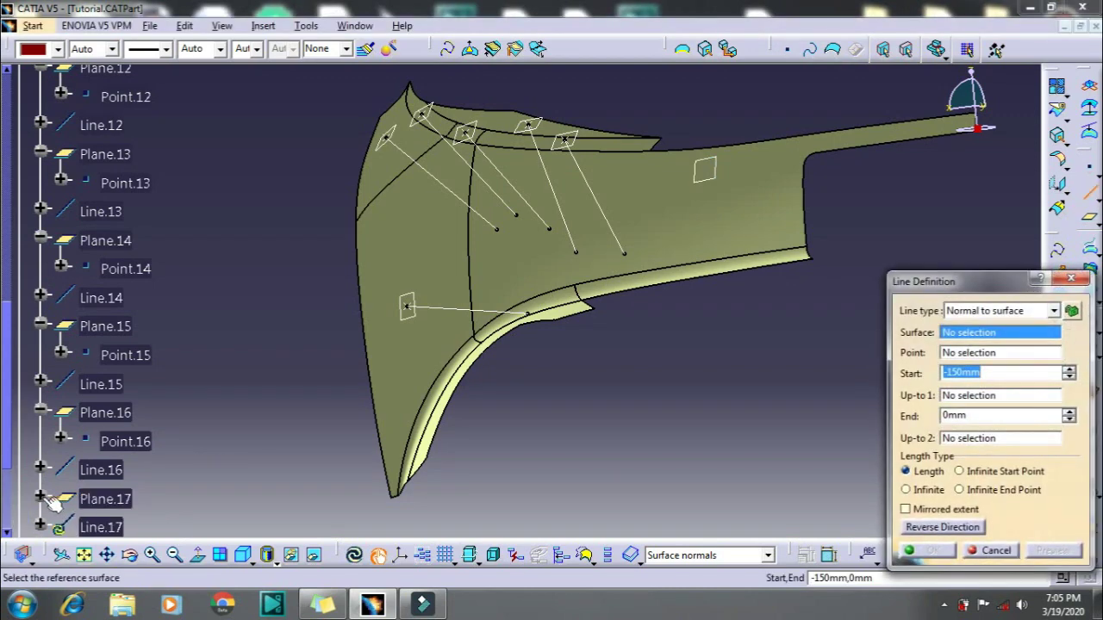
left_click(131, 472)
right_click(137, 498)
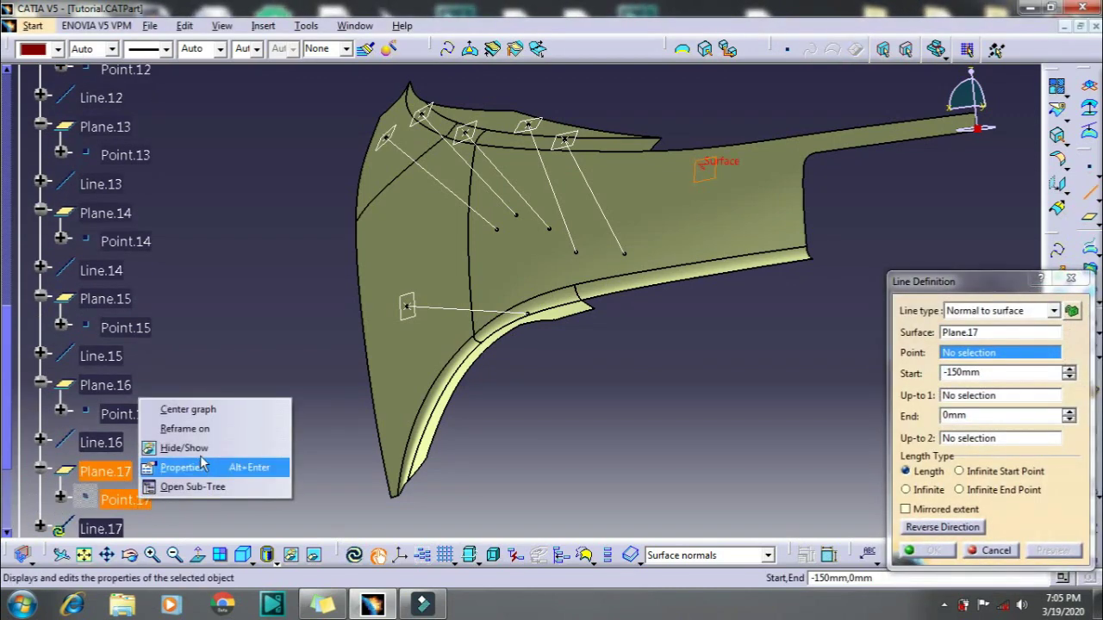
left_click(208, 449)
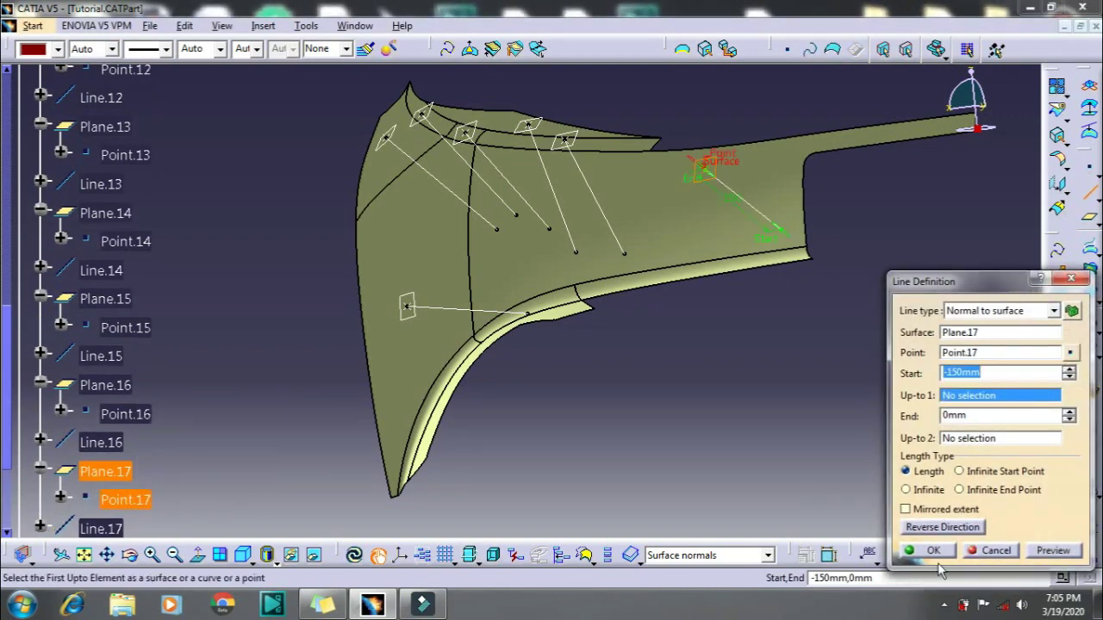
left_click(913, 551)
mouse_move(630, 383)
middle_mouse_down()
mouse_move(620, 356)
mouse_move(656, 370)
middle_mouse_up()
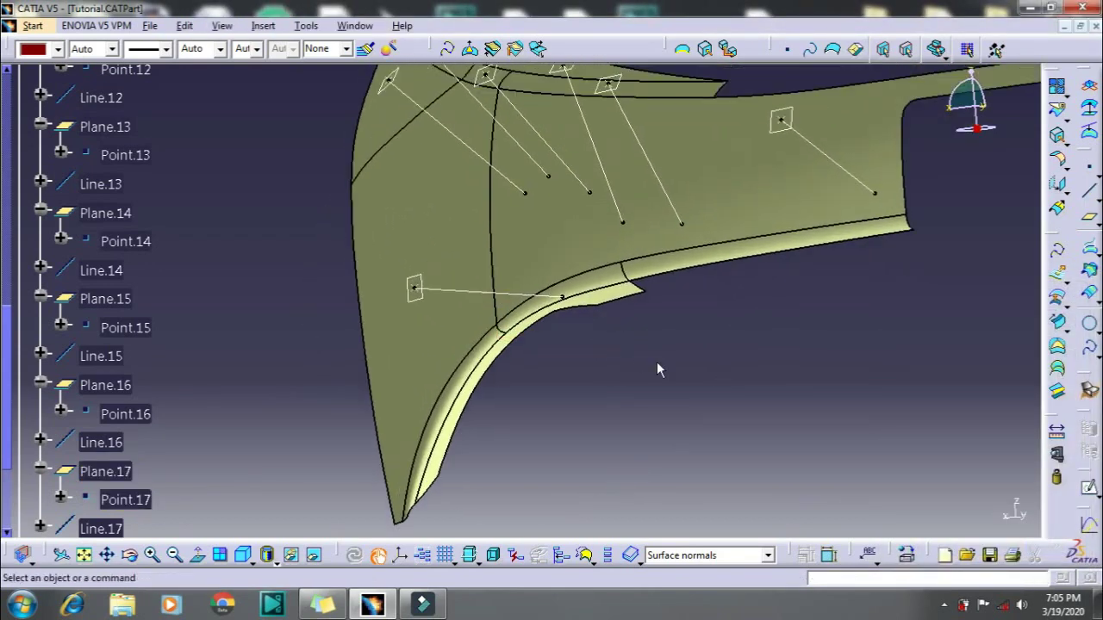
Create Plane.18 tangent to Extract.46 at a new point Point.18 on the lower rounded edge
left_click(1090, 226)
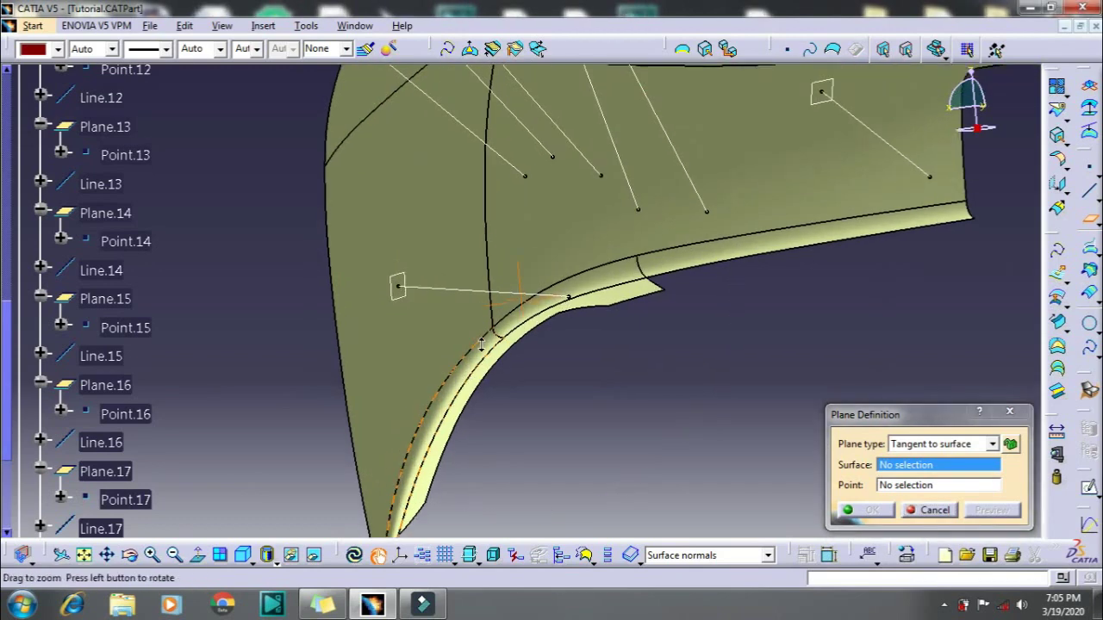
left_click(467, 372)
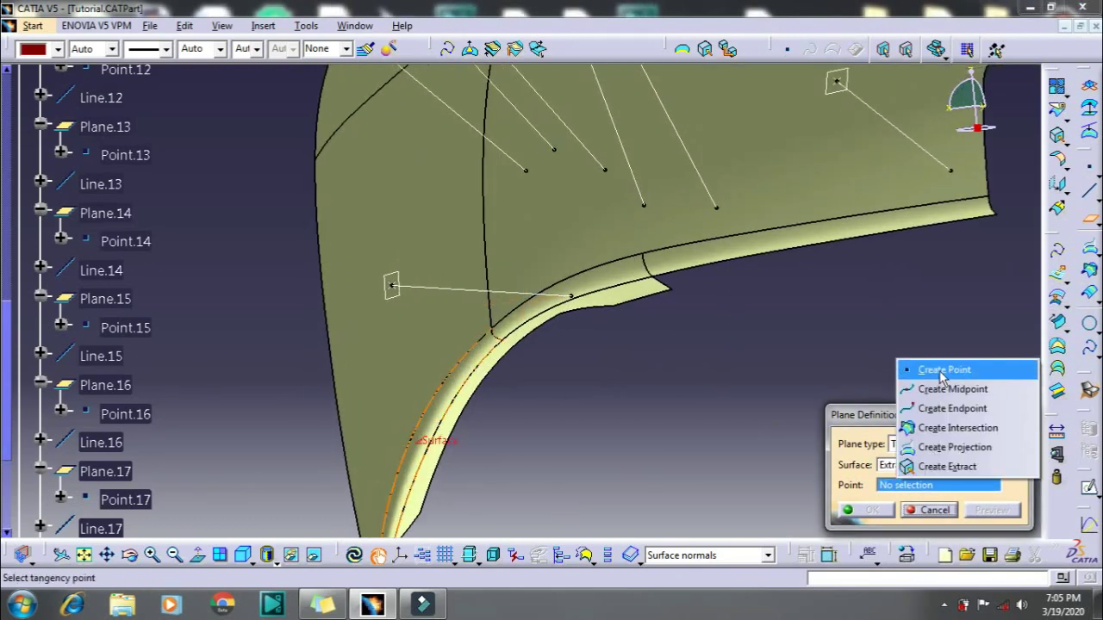
left_click(942, 372)
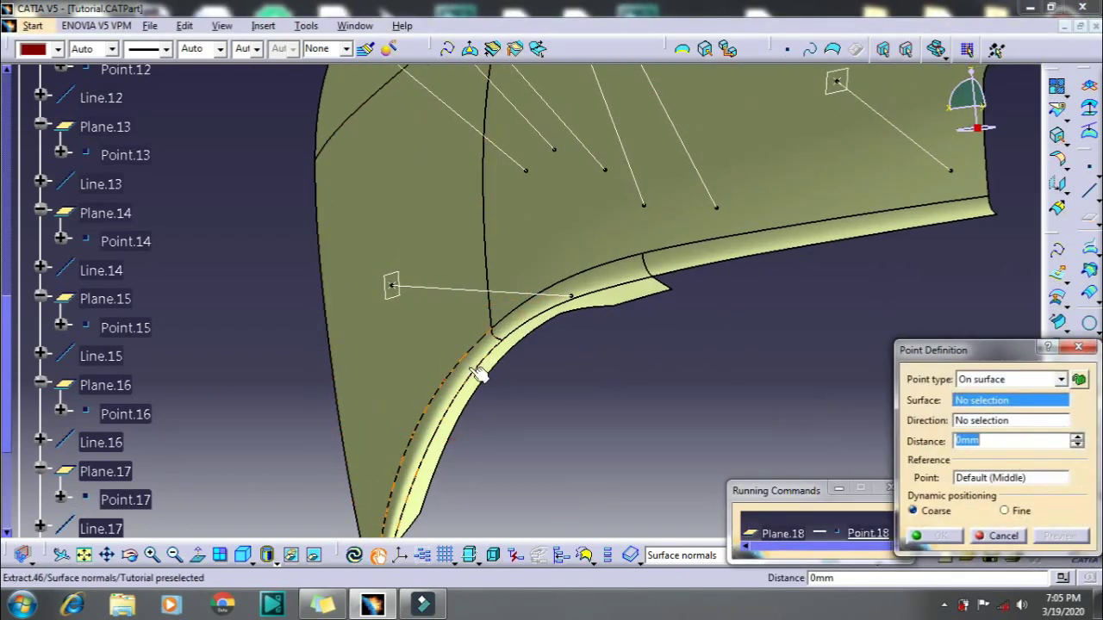
left_click(479, 375)
middle_click_drag(480, 375, 534, 405)
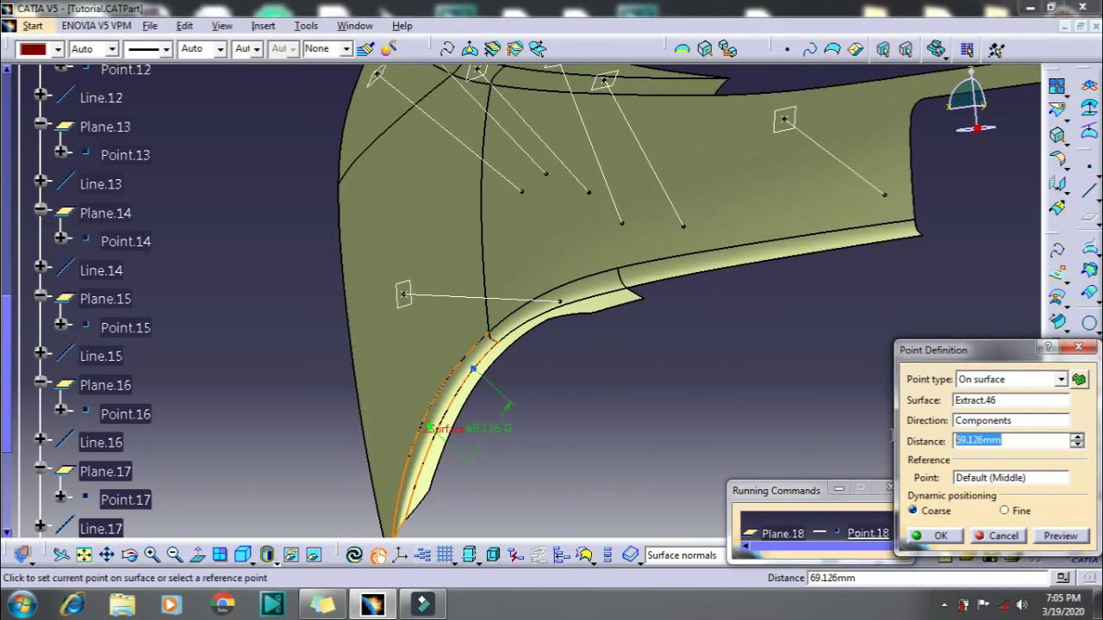
type("0")
left_click(937, 536)
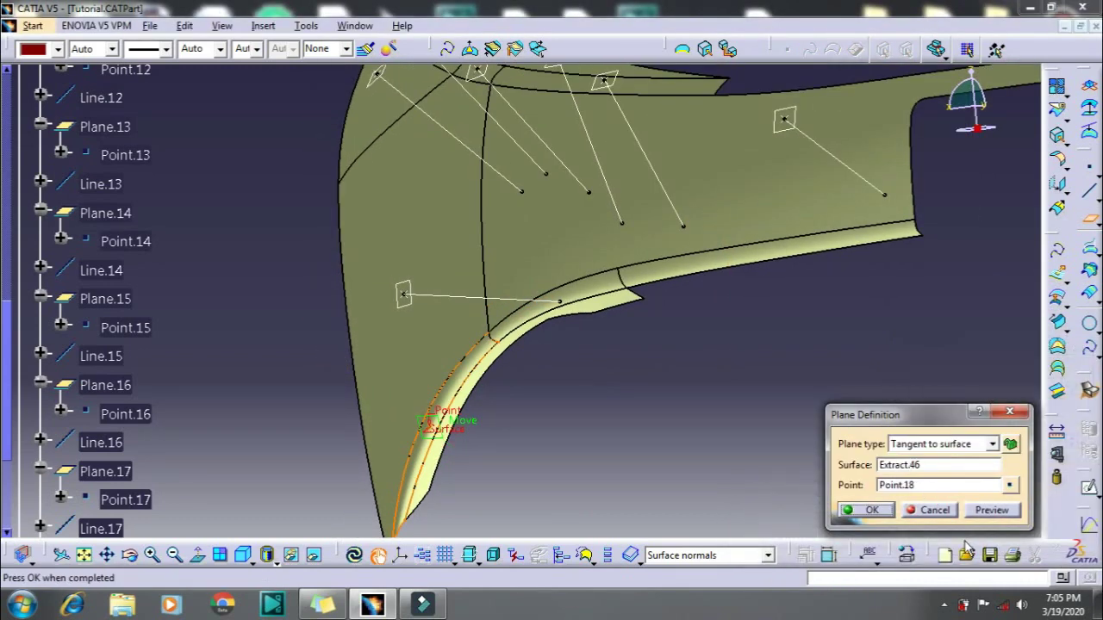
left_click(866, 511)
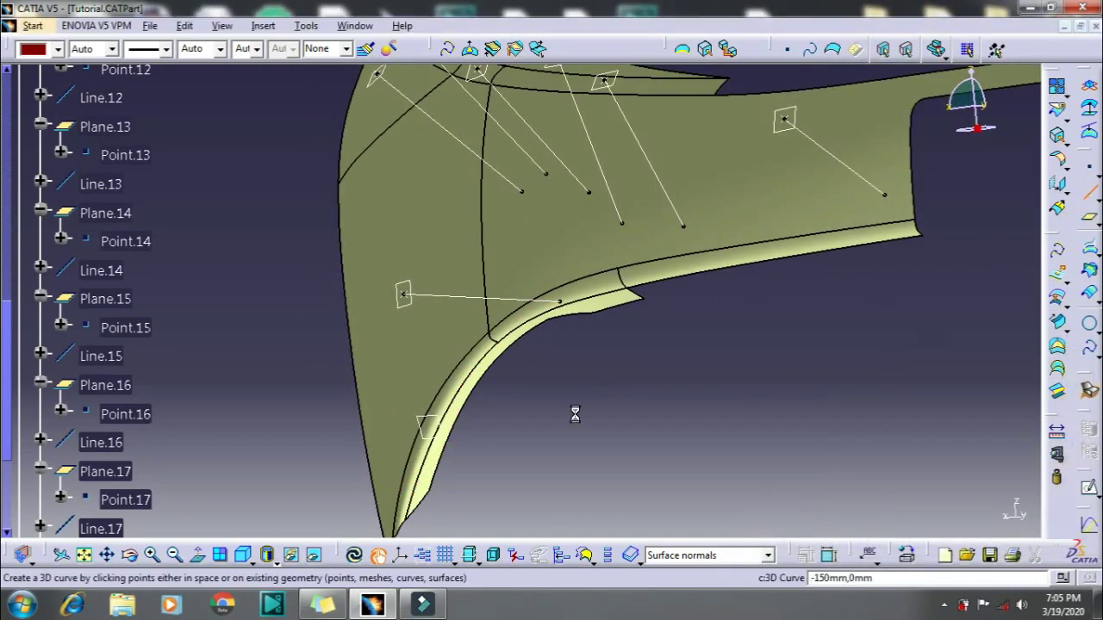
Draw Line.18 normal to Plane.18 through Point.18
scroll(4, 428, "down", 3)
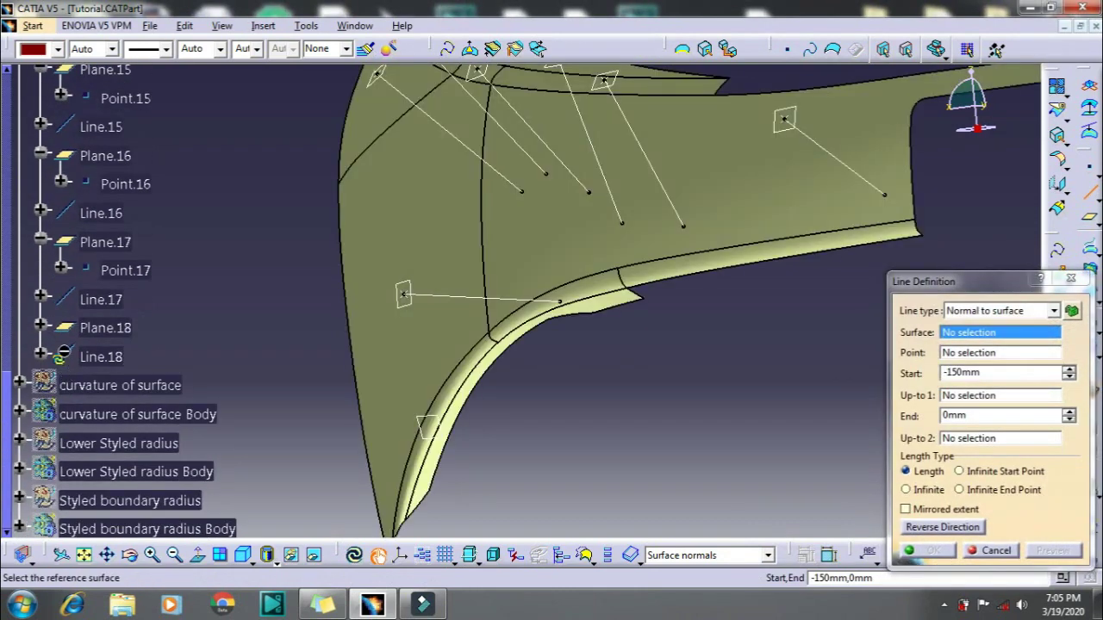
left_click(40, 326)
left_click(105, 328)
right_click(125, 357)
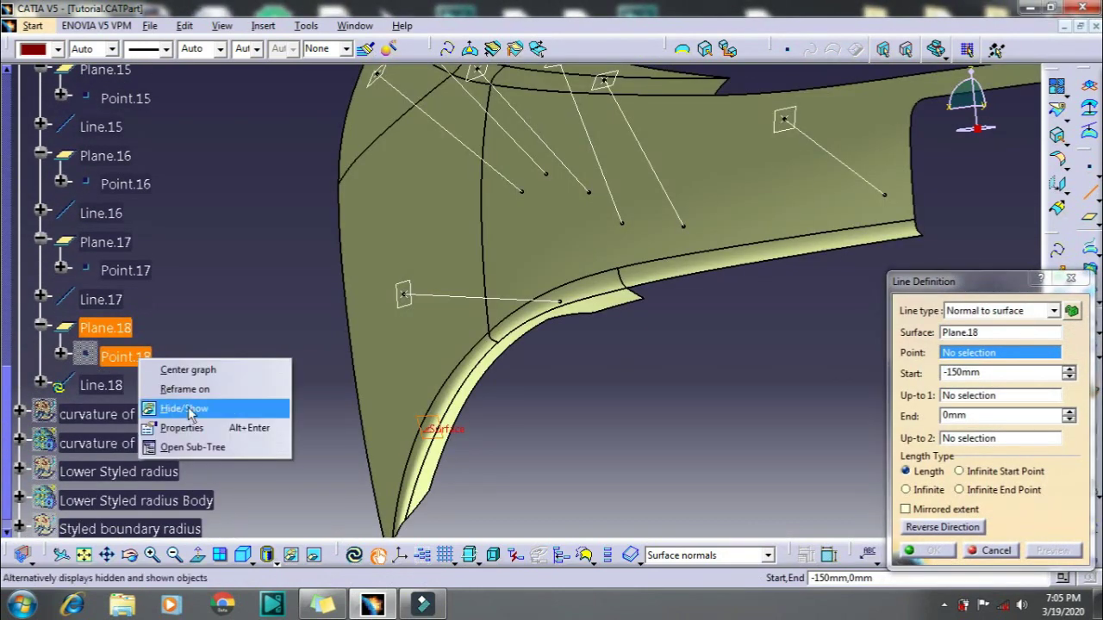
left_click(164, 409)
left_click(143, 357)
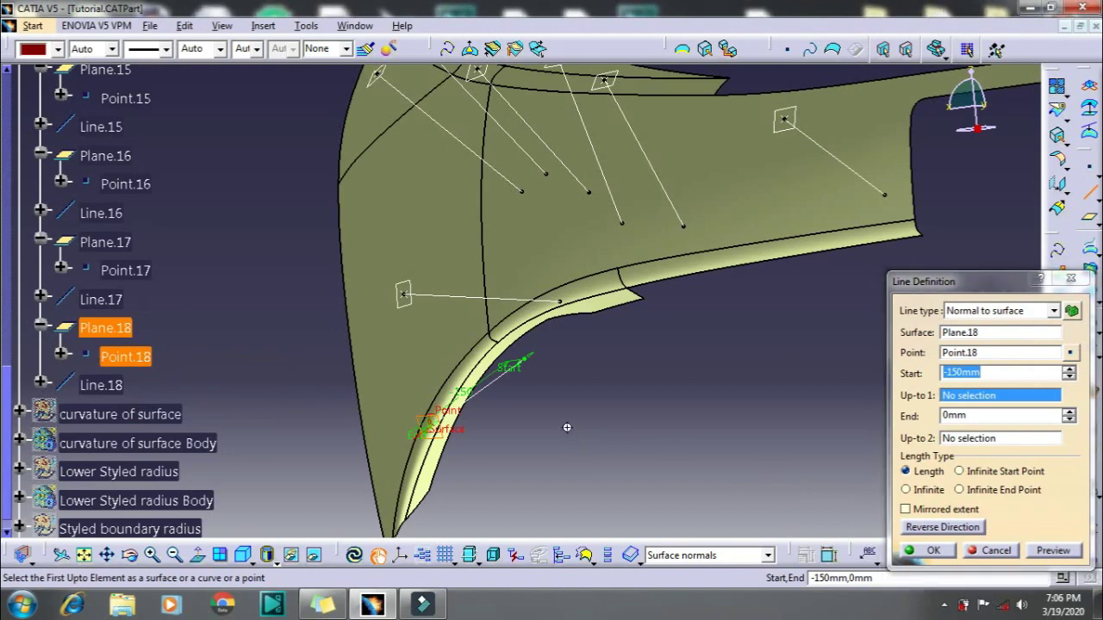
mouse_move(551, 370)
middle_mouse_down()
mouse_move(569, 380)
mouse_move(604, 313)
middle_mouse_up()
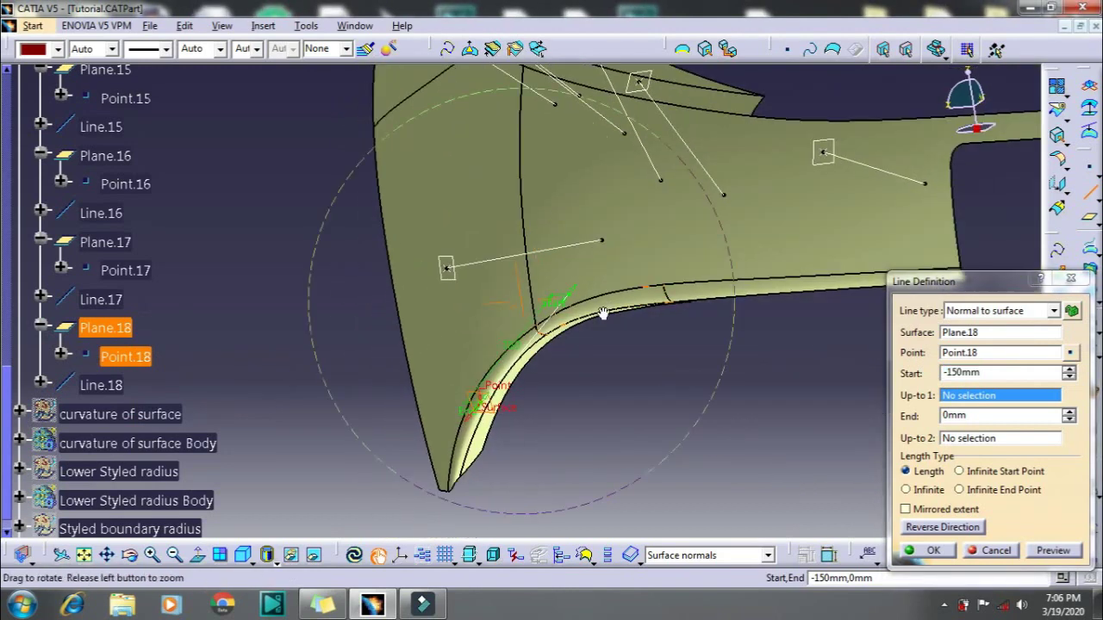
left_click(913, 549)
mouse_move(622, 360)
middle_mouse_down()
mouse_move(572, 355)
mouse_move(564, 421)
mouse_move(560, 411)
middle_mouse_up()
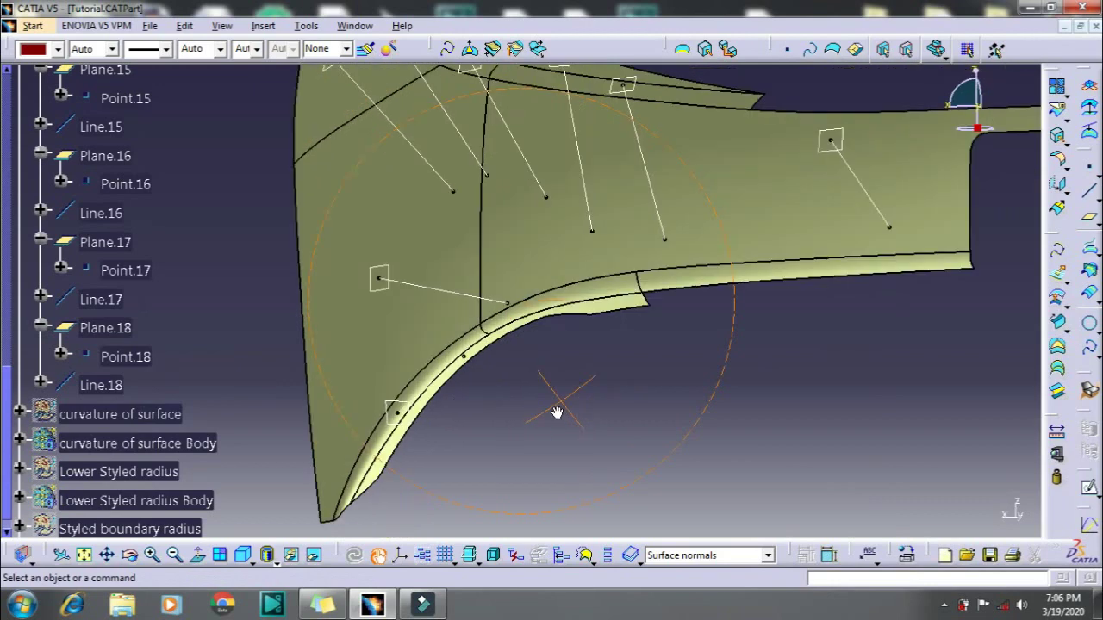
Create Plane.19 tangent to Extract.47 at a new Point.19 on the short edge strip
left_click(1086, 223)
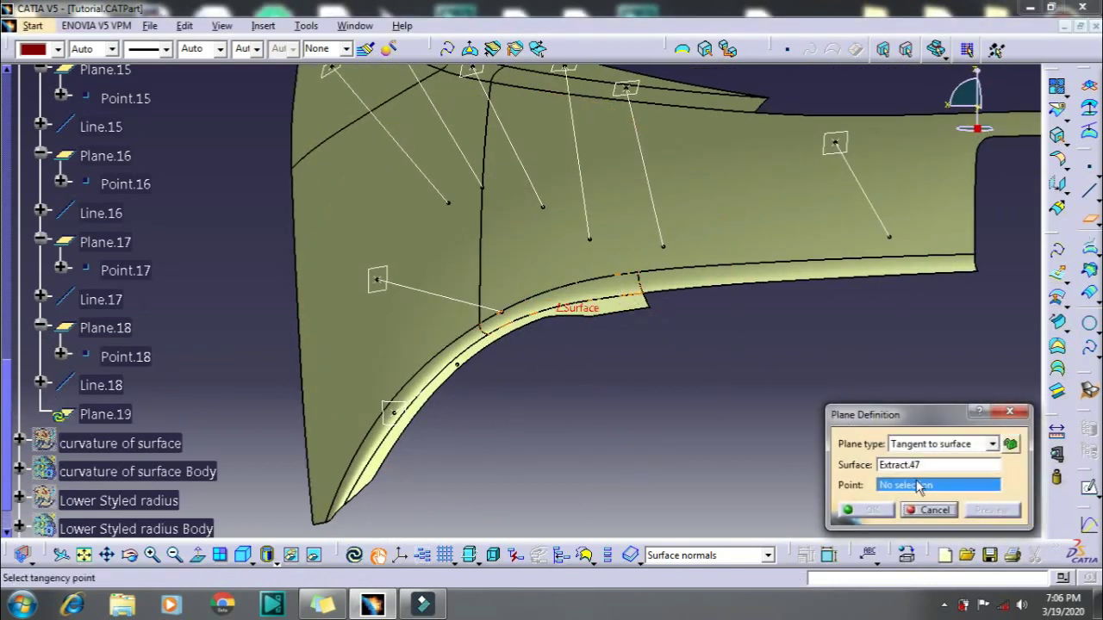
right_click(918, 486)
left_click(957, 368)
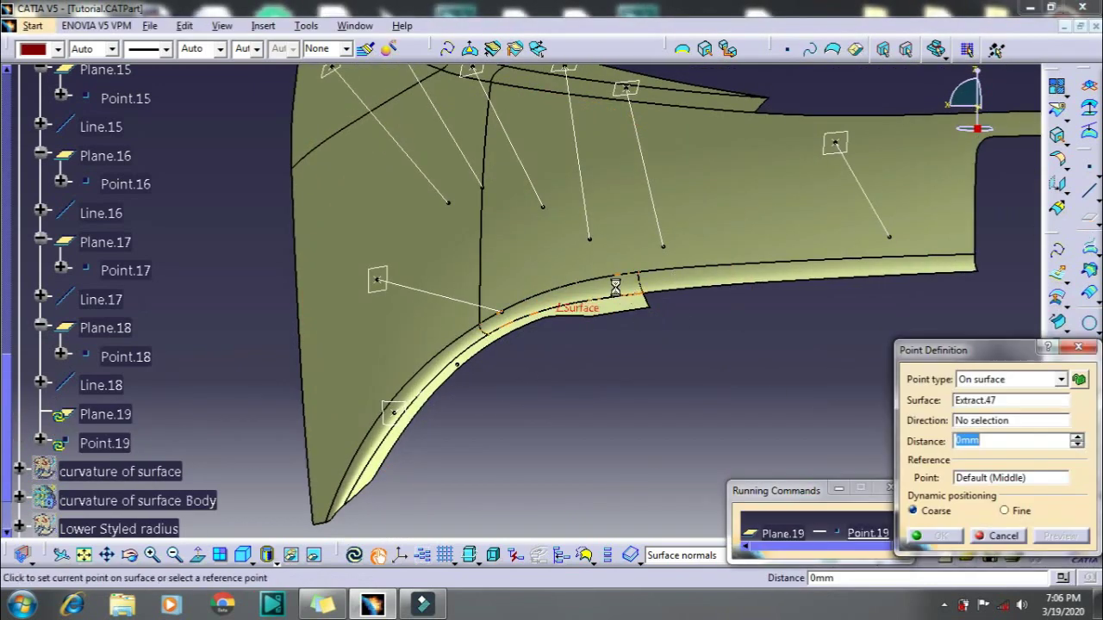
left_click(617, 287)
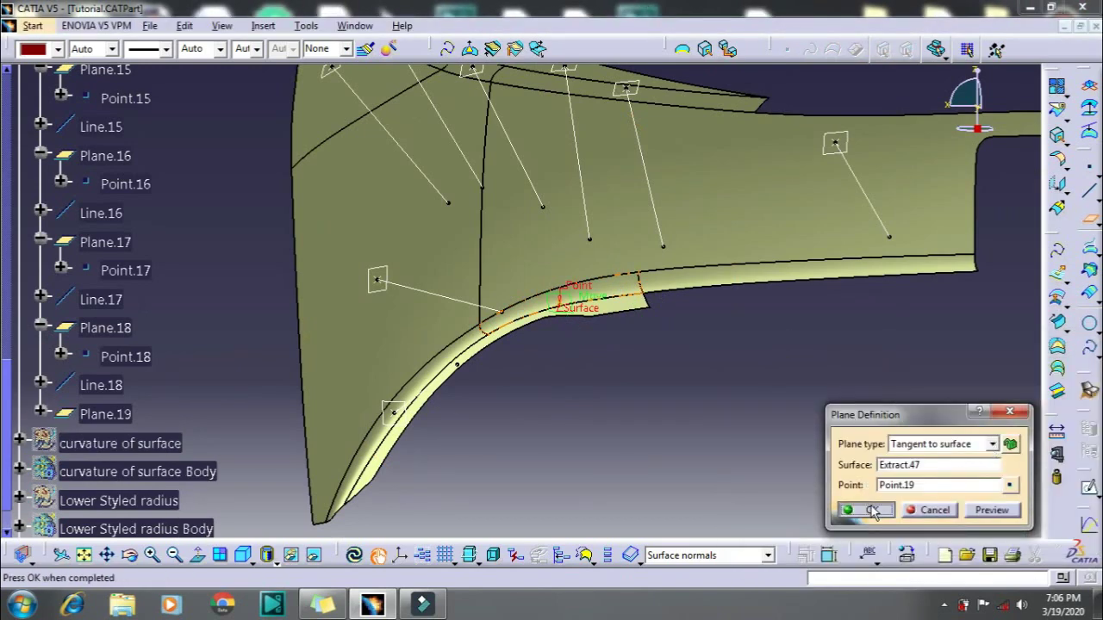
left_click(870, 510)
Add Line.19 normal to Plane.19 through Point.19, showing the hidden point first
left_click(1087, 195)
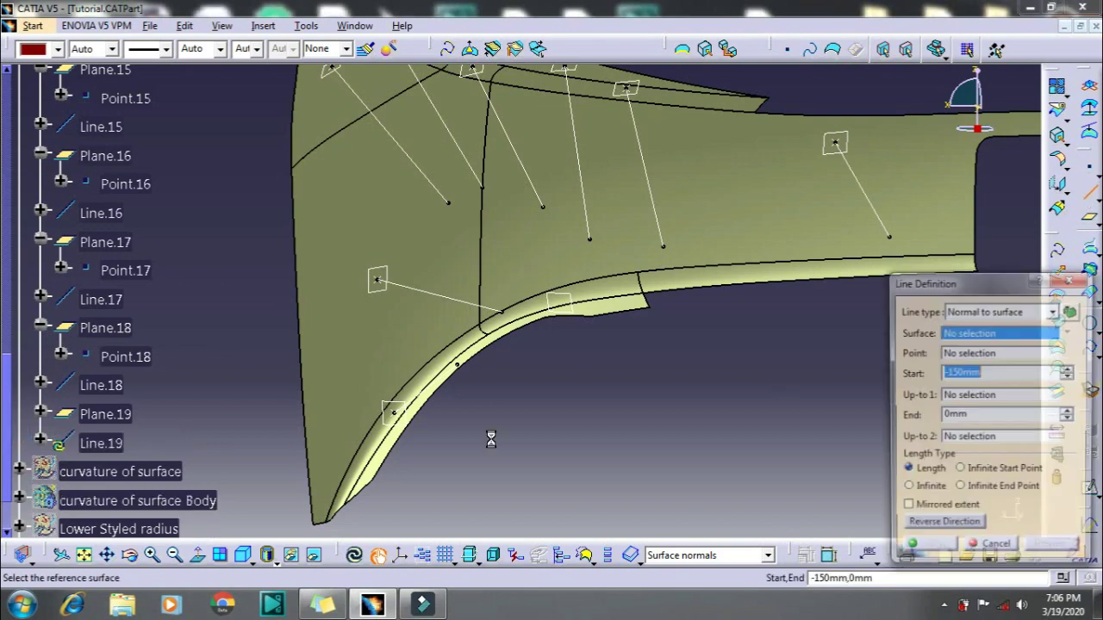
left_click(40, 414)
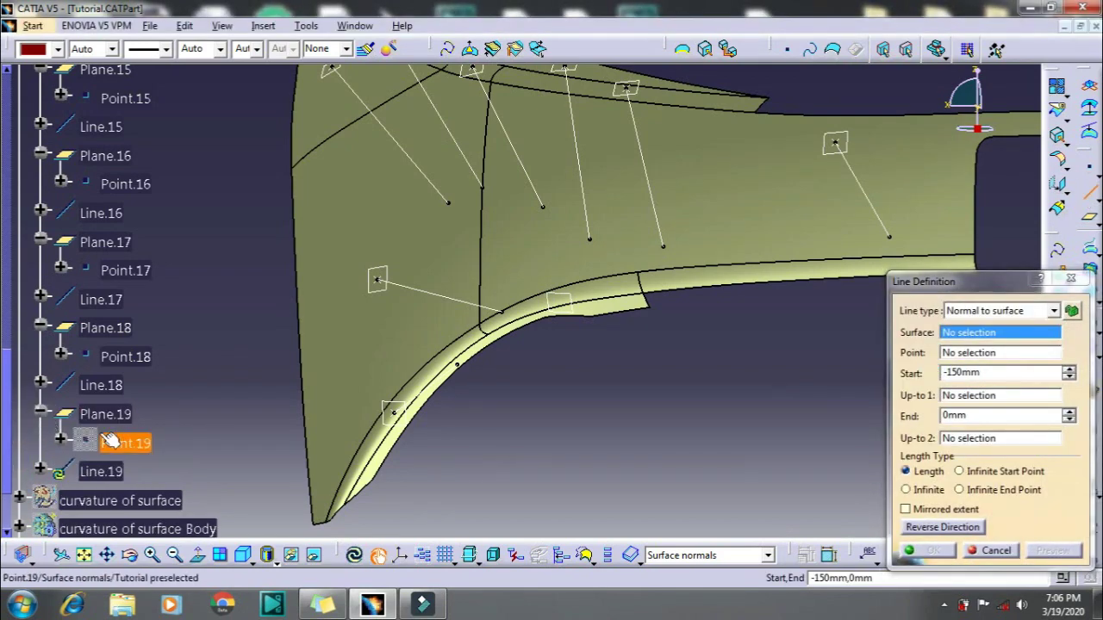
left_click(105, 414)
right_click(140, 446)
left_click(190, 498)
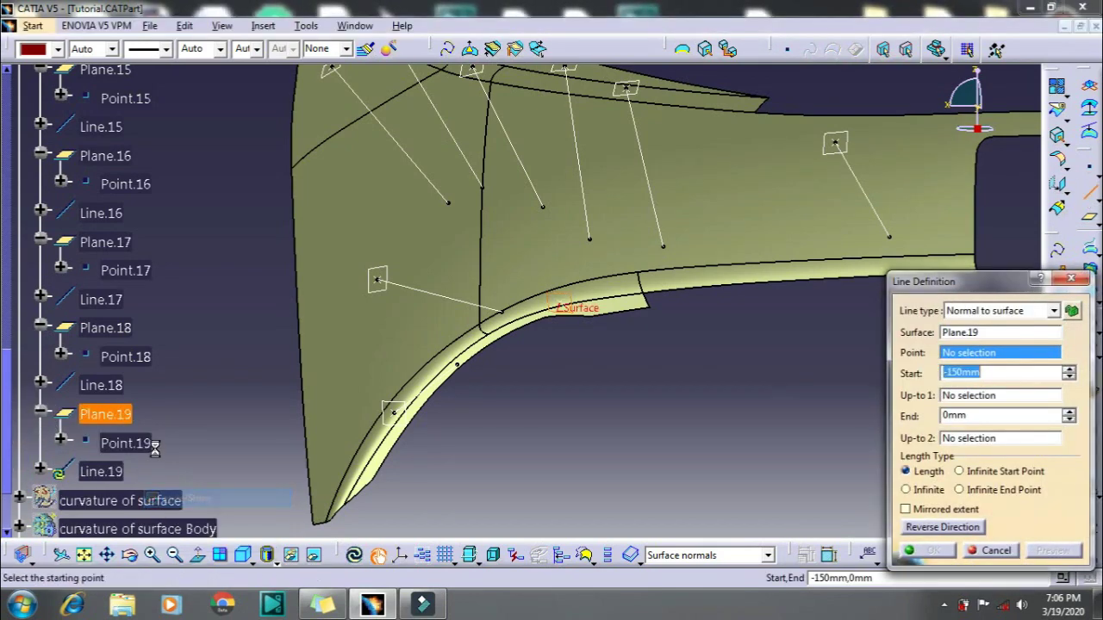
left_click(125, 443)
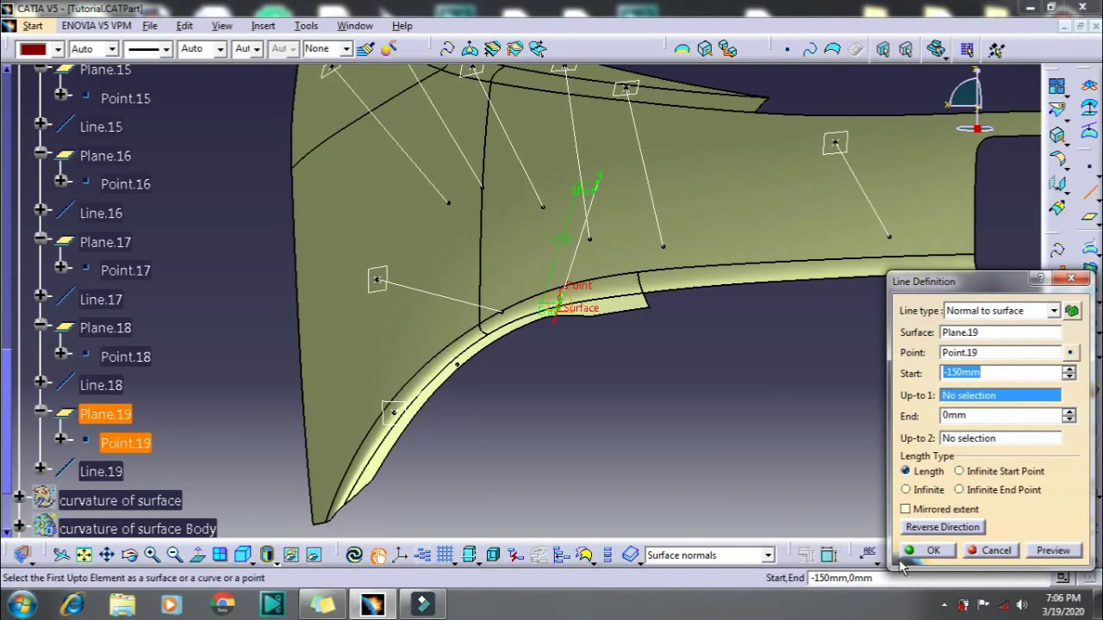
left_click(931, 550)
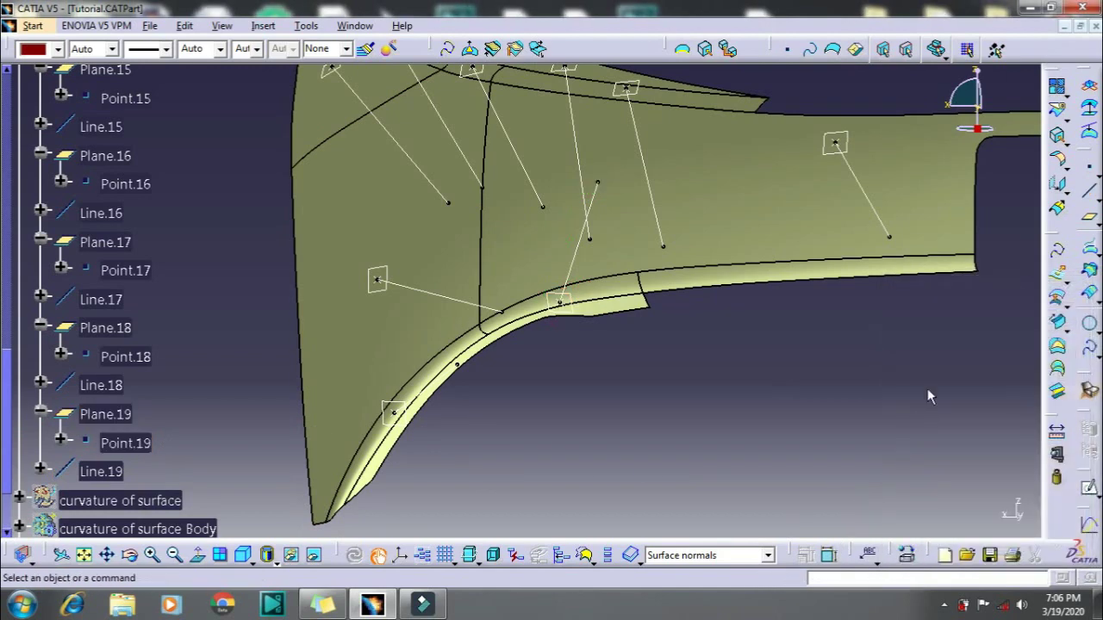
Create Plane.20 tangent to Extract.48 at a new Point.20 placed at distance 0 on the surface
left_click(1088, 228)
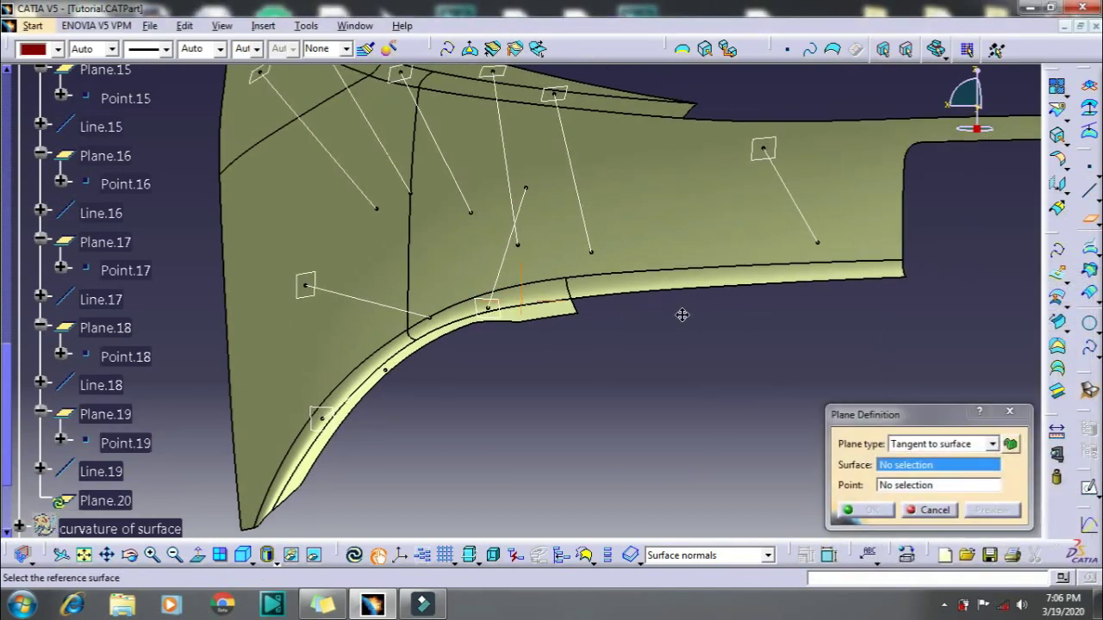
left_click(721, 284)
right_click(914, 493)
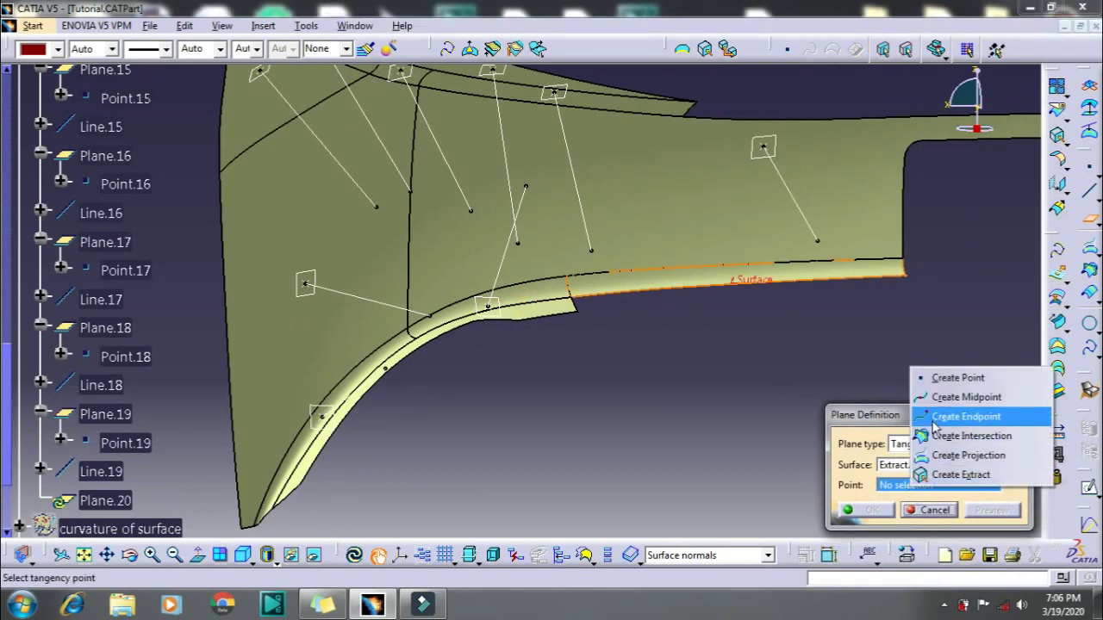
left_click(948, 376)
left_click(743, 276)
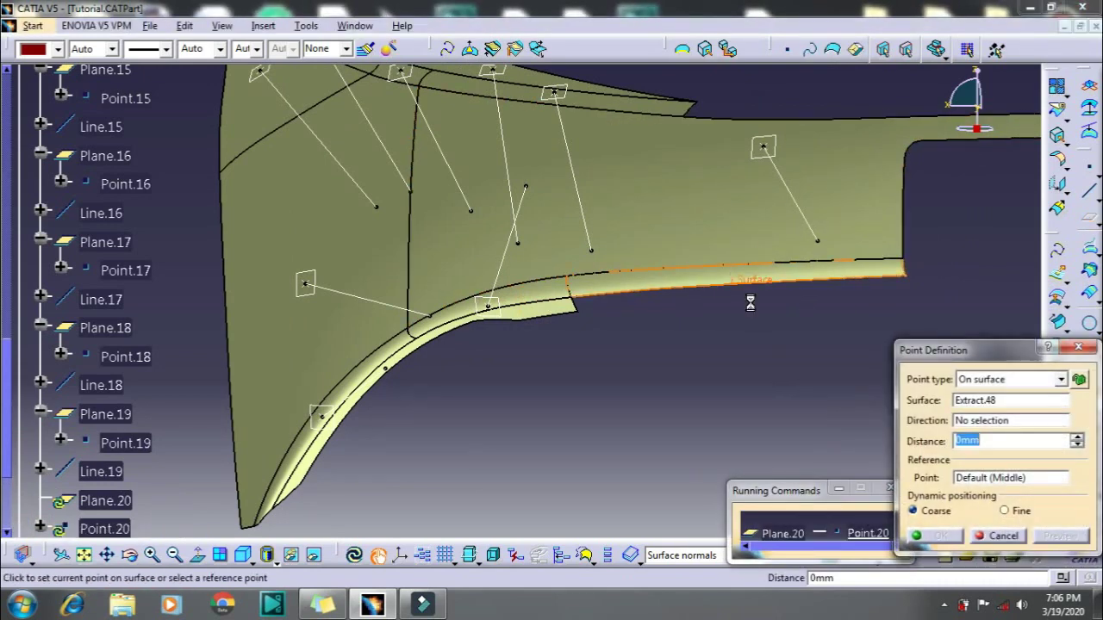
left_click(743, 285)
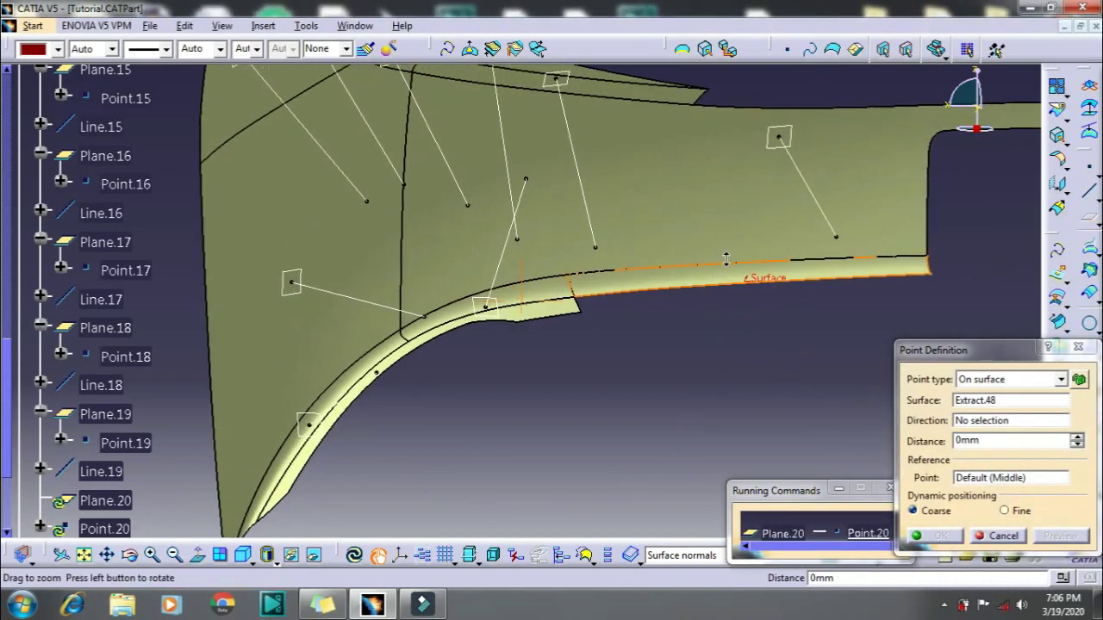
double_click(1007, 442)
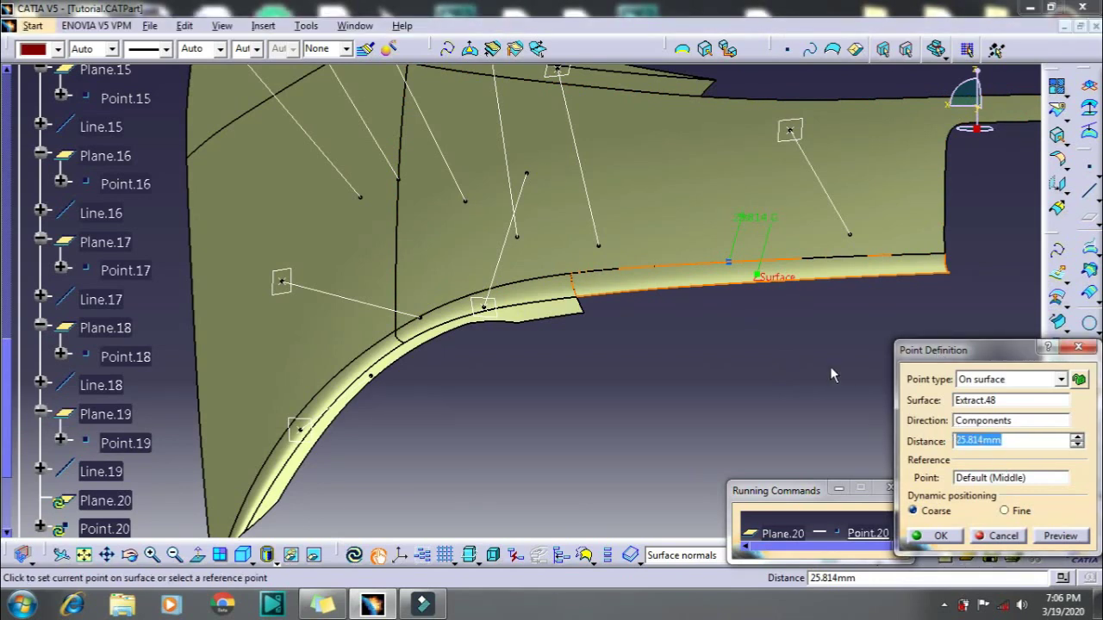
type("0")
key("Return")
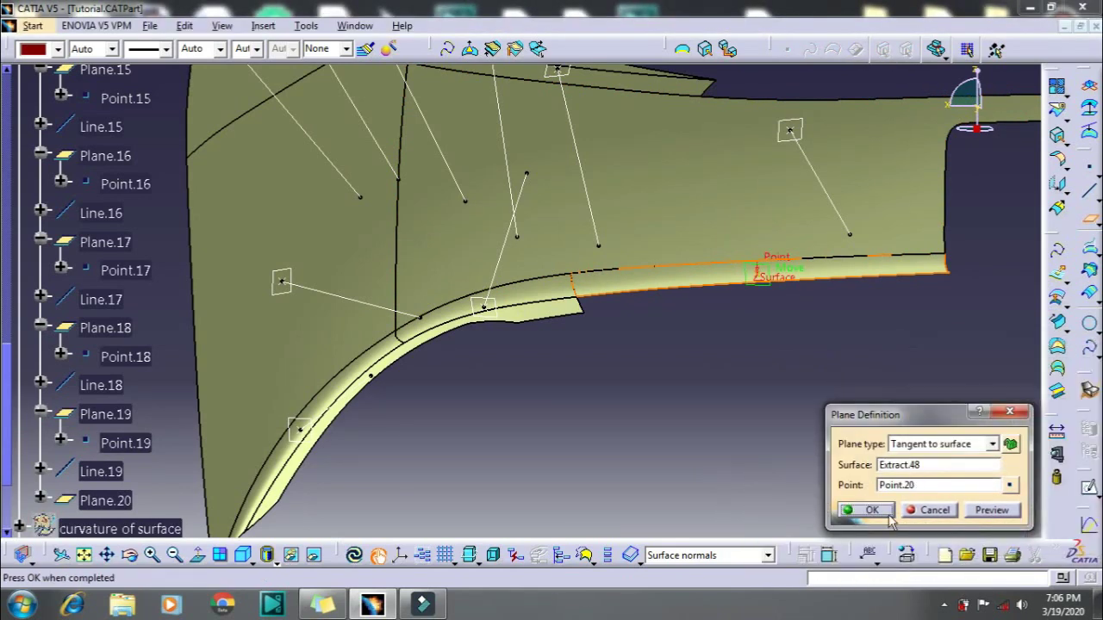
left_click(890, 517)
Add Line.20 normal to Plane.20 through the unhidden Point.20
left_click(1090, 195)
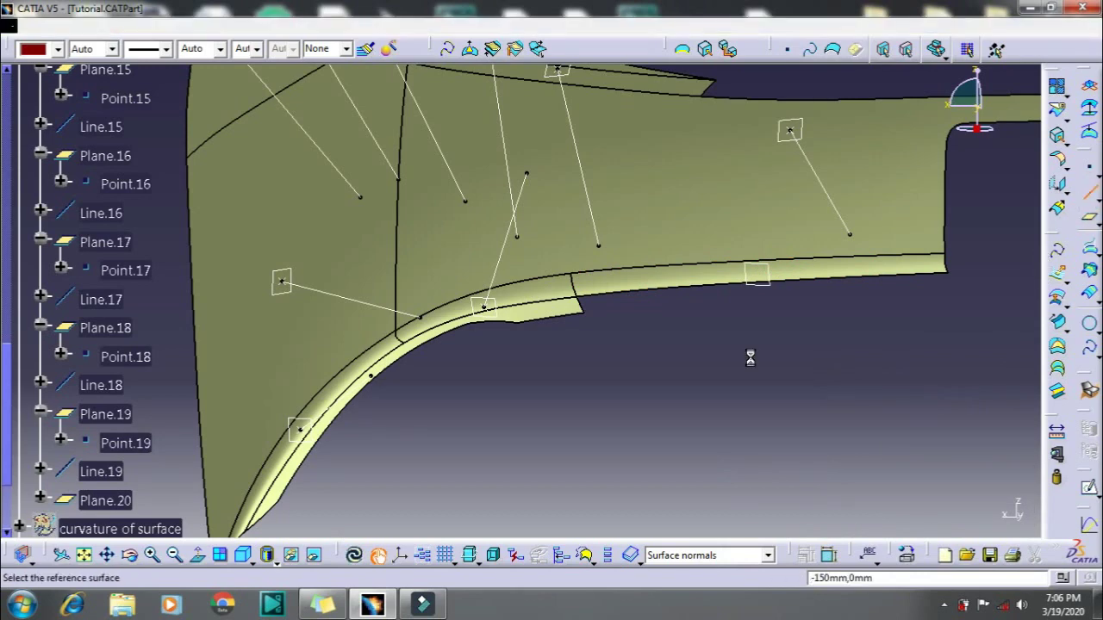
left_click(134, 474)
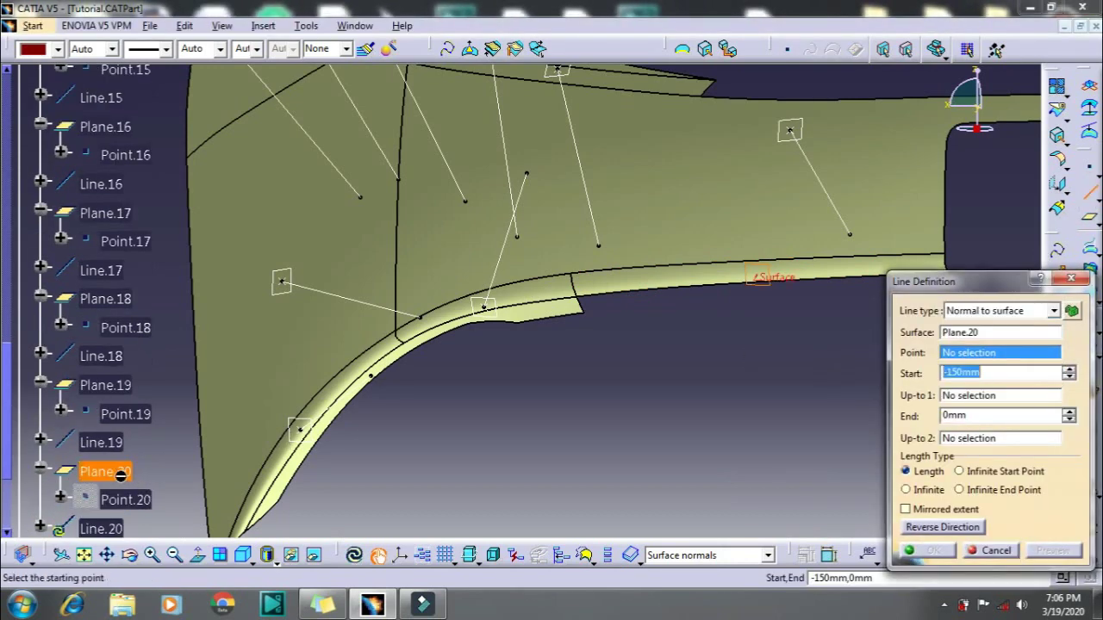
right_click(129, 498)
left_click(177, 447)
left_click(140, 500)
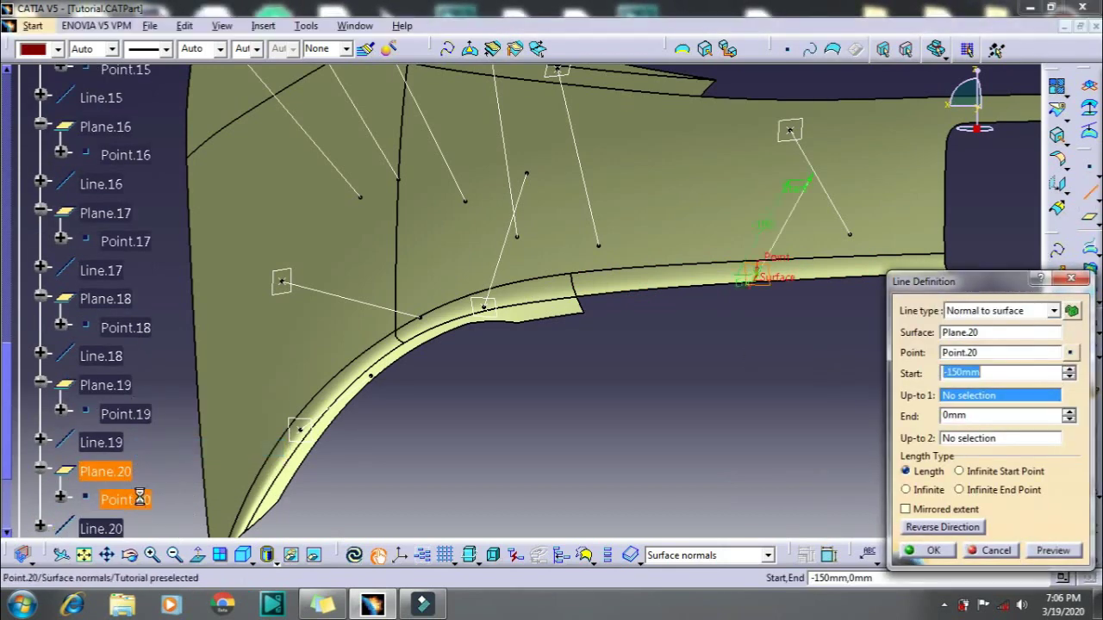
left_click(945, 557)
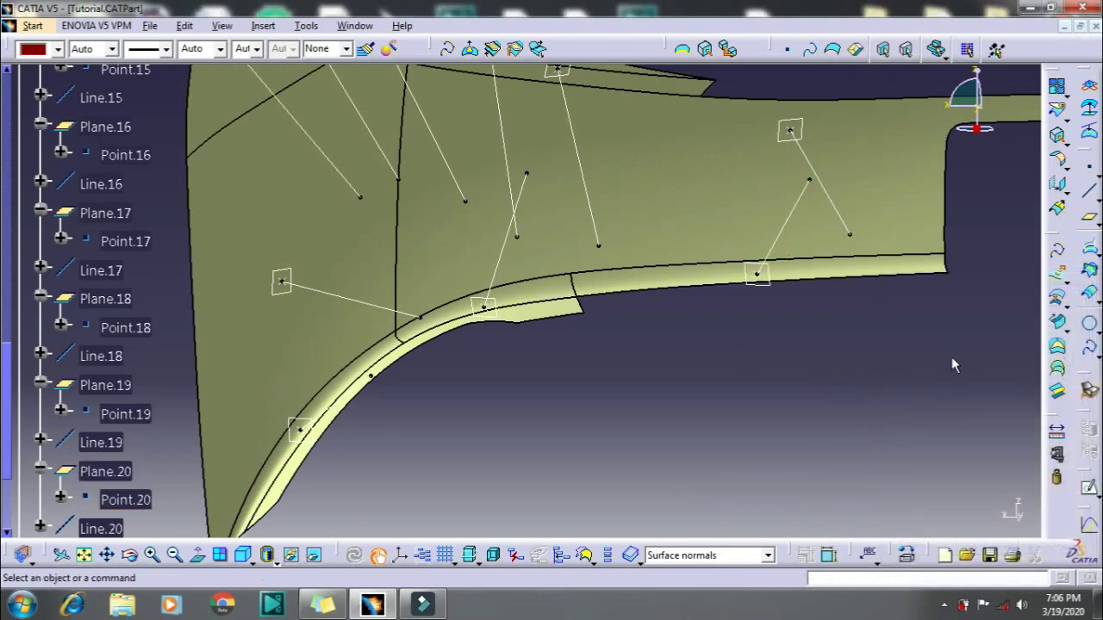
Create Plane.21 tangent to Extract.49 at a new Point.21 on the lower edge surface
left_click(1089, 218)
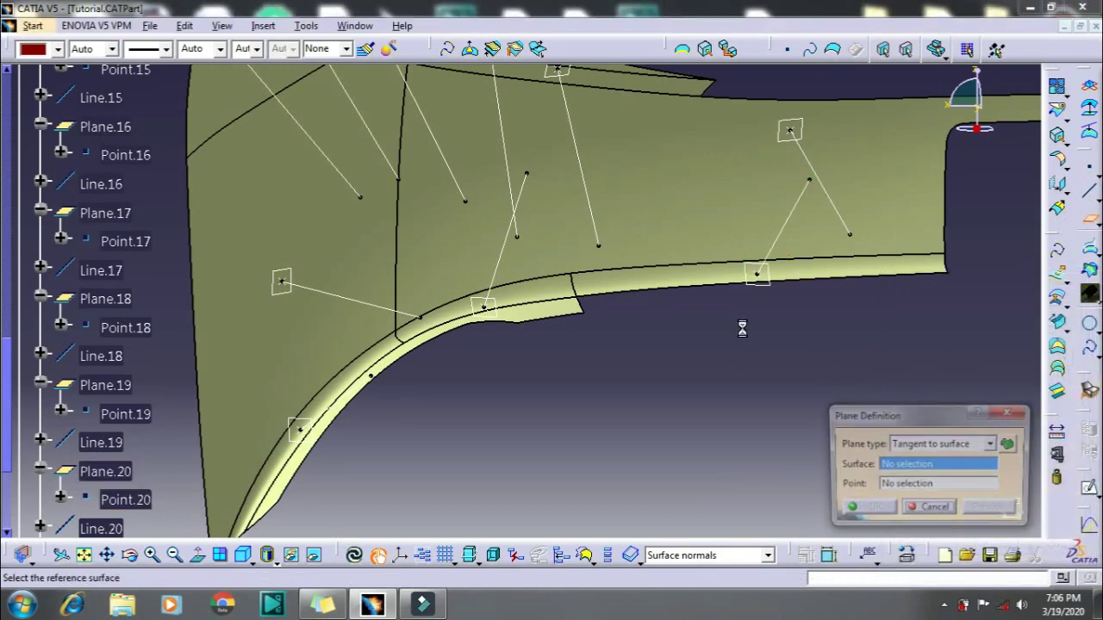
left_click(541, 320)
middle_click_drag(543, 328, 621, 362)
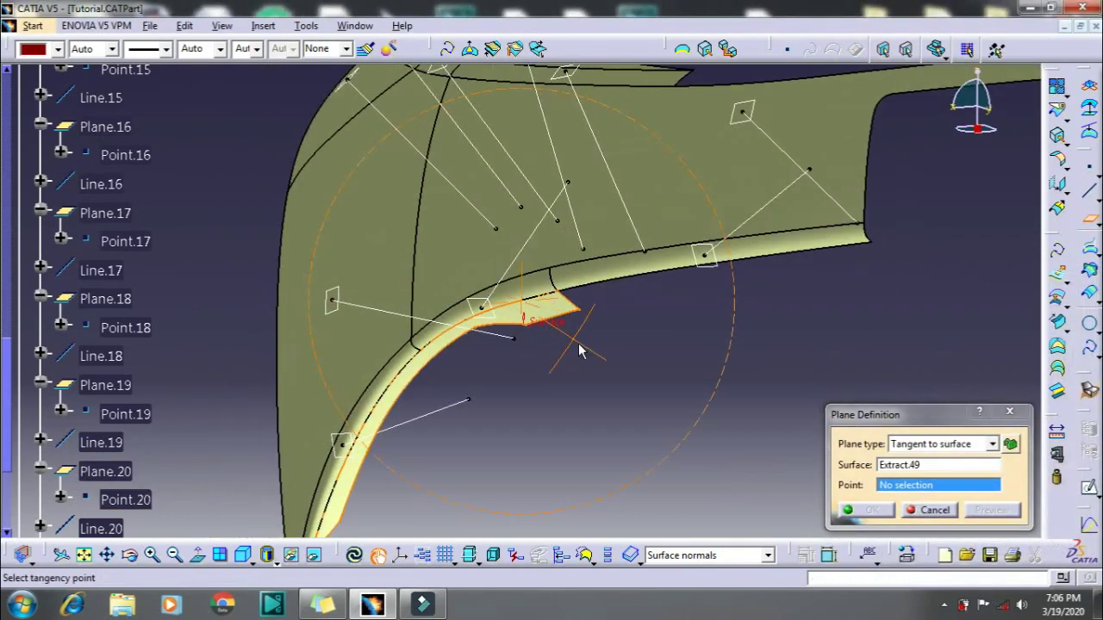
right_click(912, 488)
left_click(957, 376)
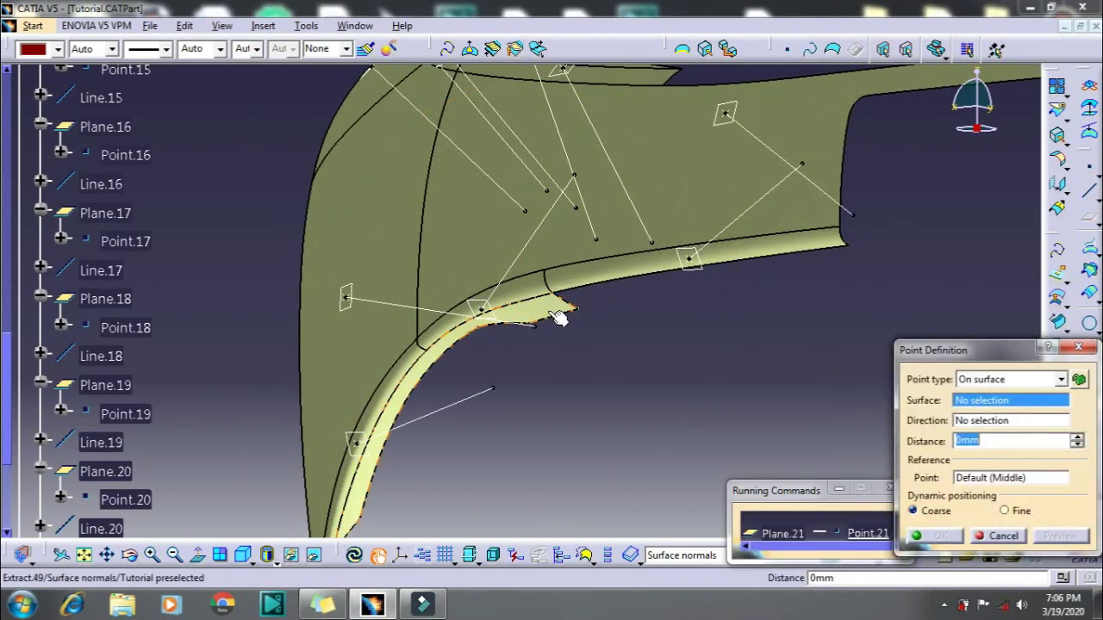
left_click(560, 318)
middle_click_drag(551, 327, 603, 285)
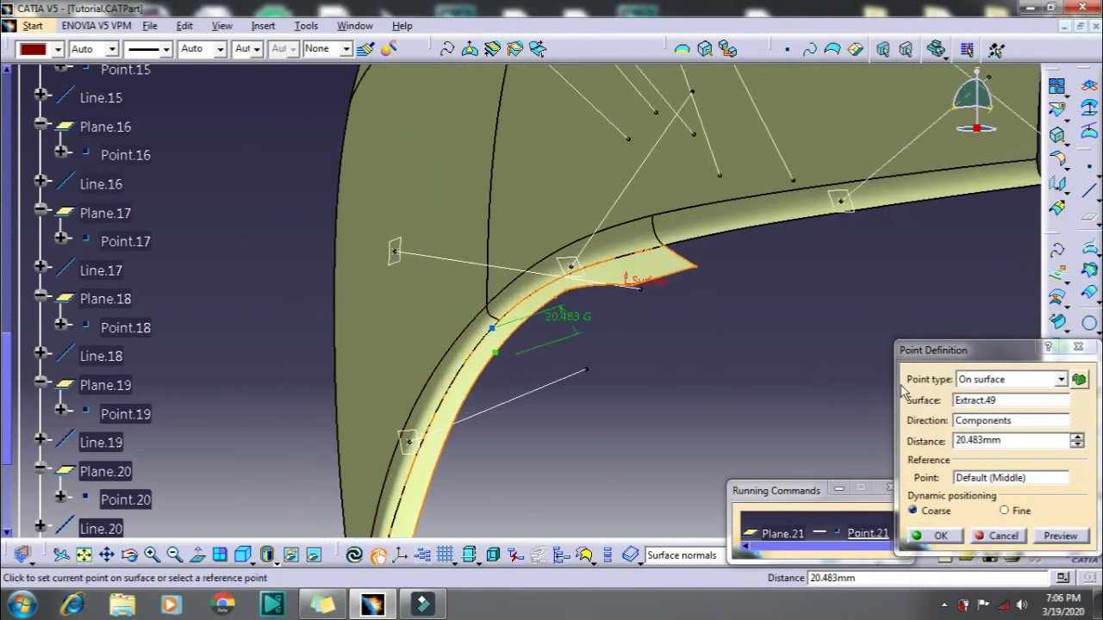
left_click(1011, 440)
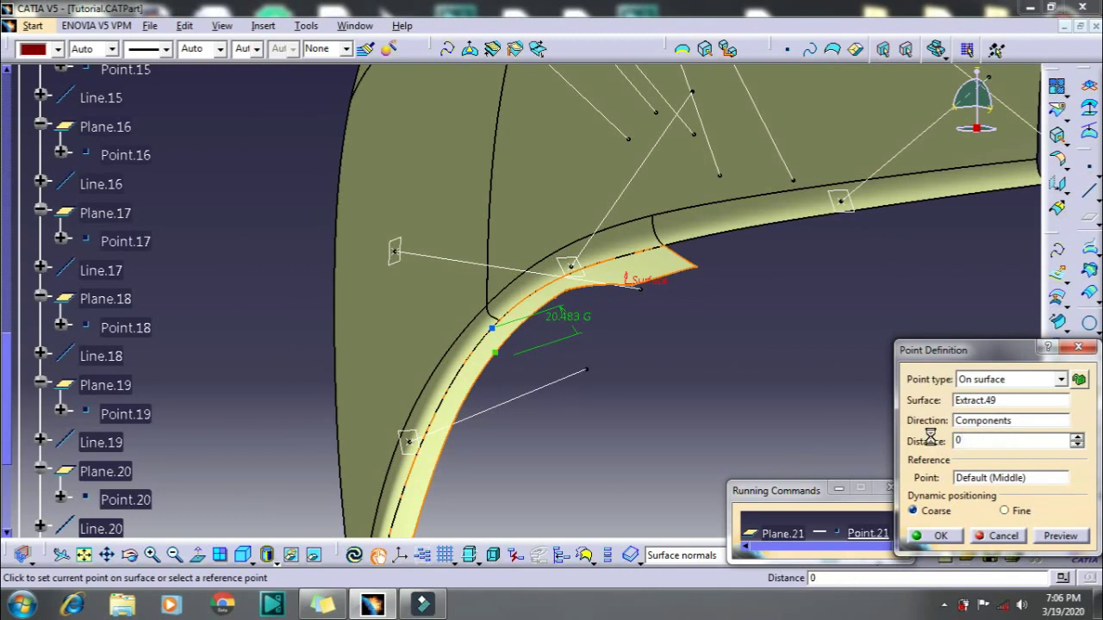
left_click(875, 510)
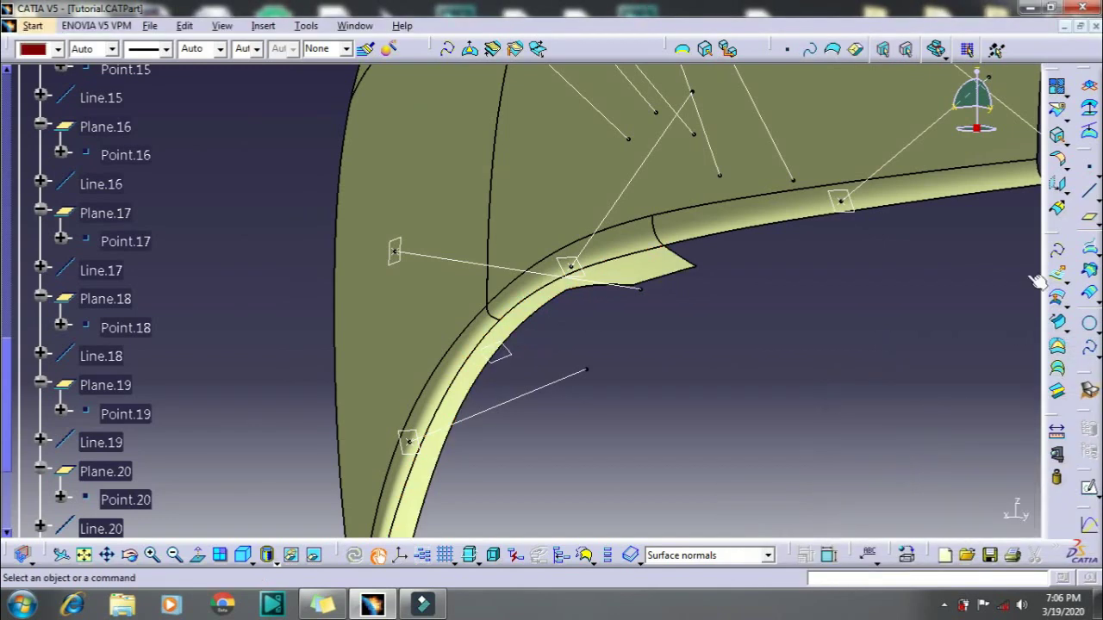
Add Line.21 normal to Plane.21 through the unhidden Point.21
left_click(1088, 198)
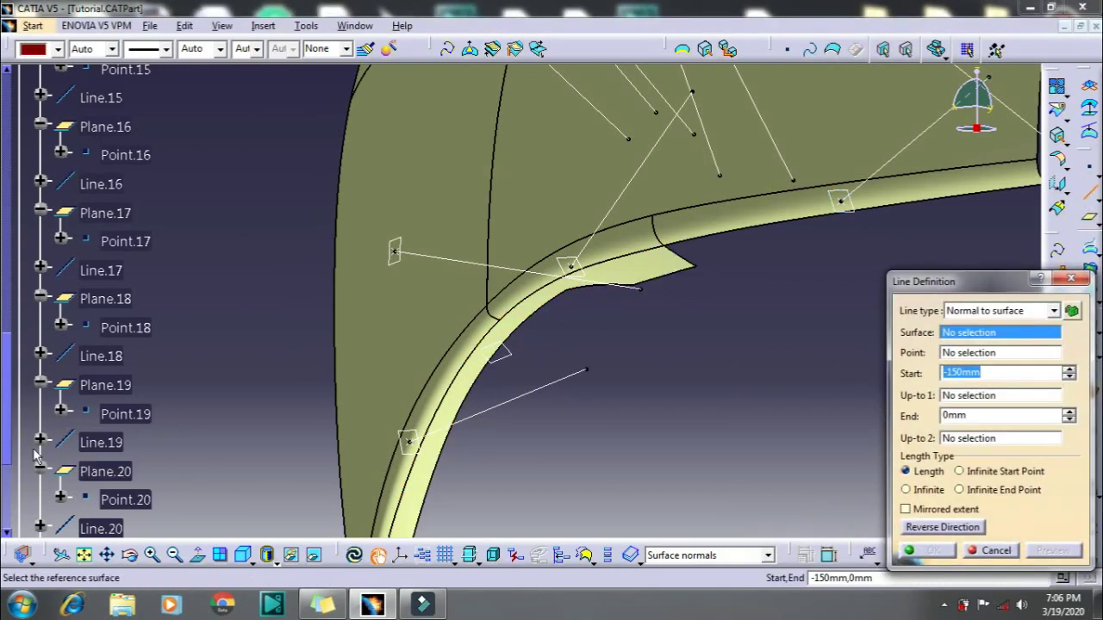
left_click_drag(8, 442, 8, 504)
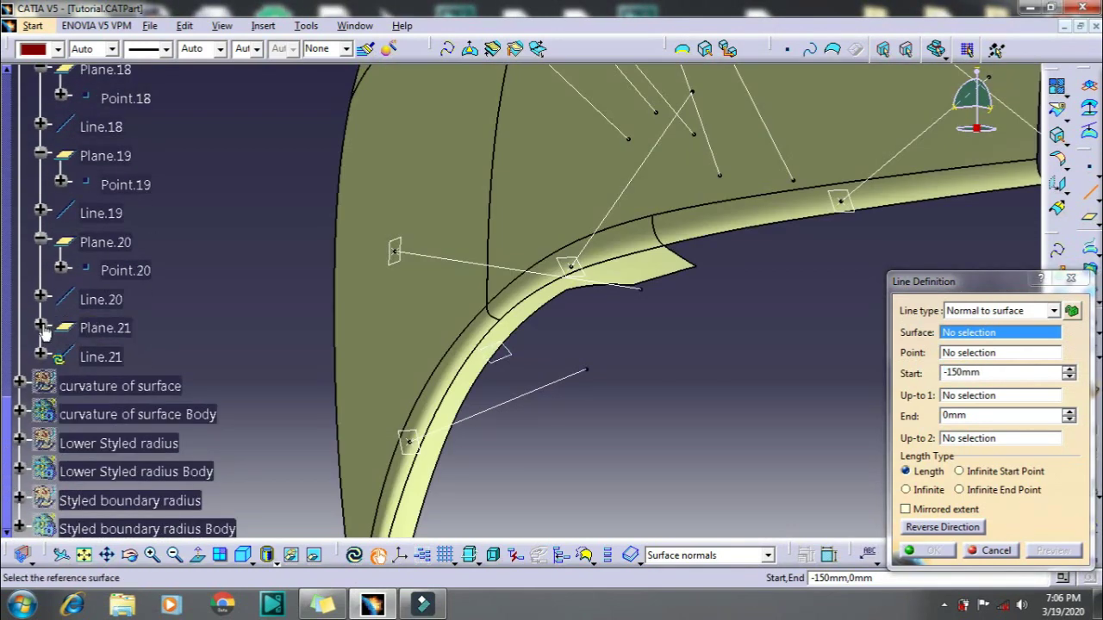
left_click(96, 332)
right_click(138, 355)
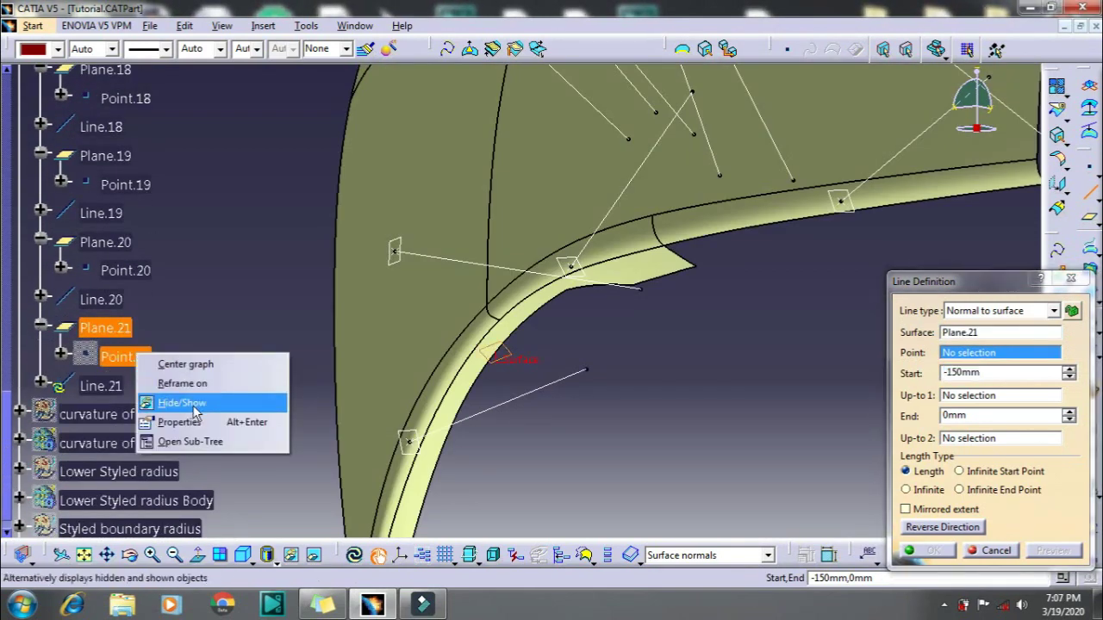
left_click(191, 402)
left_click(128, 356)
left_click(927, 550)
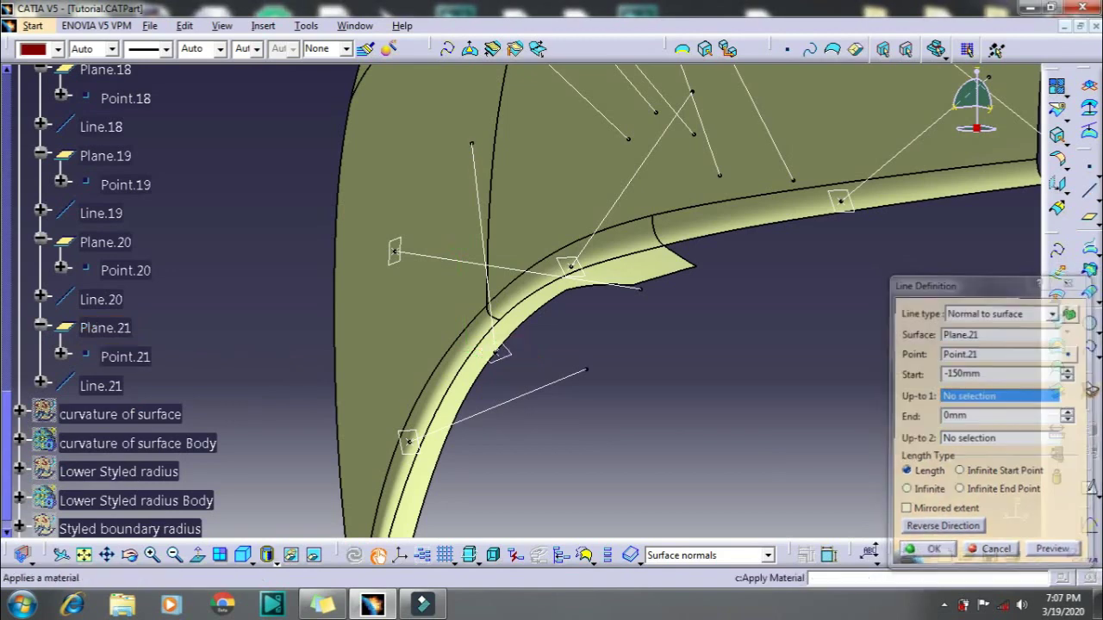
Orbit and zoom the part to inspect all the surface normal lines, including the lower edge
mouse_move(585, 368)
middle_mouse_down()
mouse_move(643, 362)
mouse_move(574, 327)
mouse_move(544, 349)
mouse_move(514, 417)
middle_mouse_up()
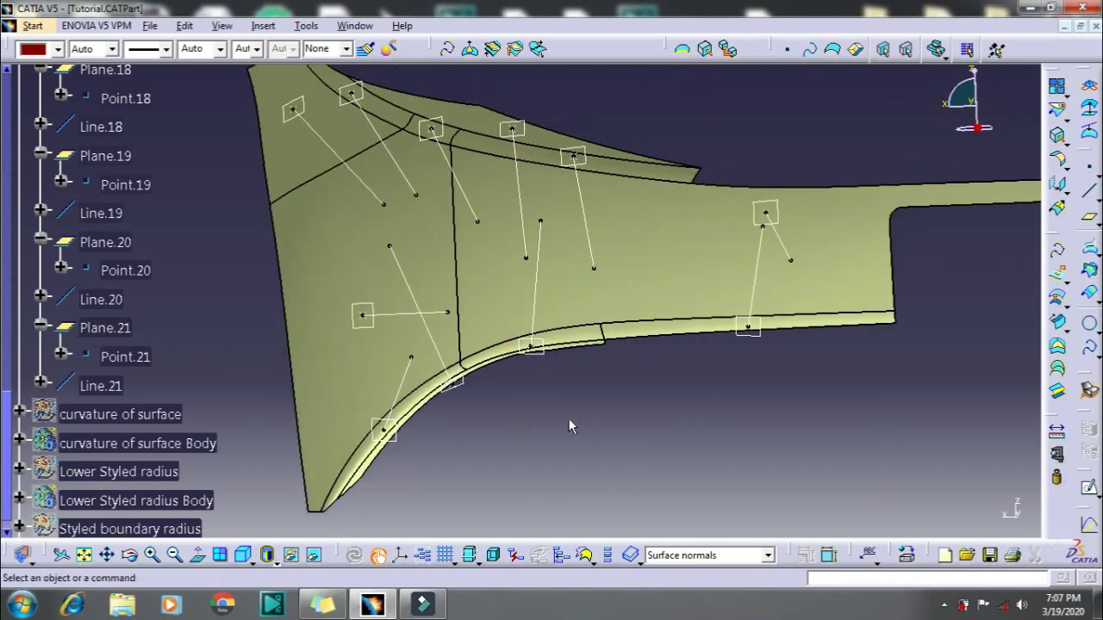
mouse_move(585, 425)
middle_mouse_down()
mouse_move(586, 345)
mouse_move(686, 403)
middle_mouse_up()
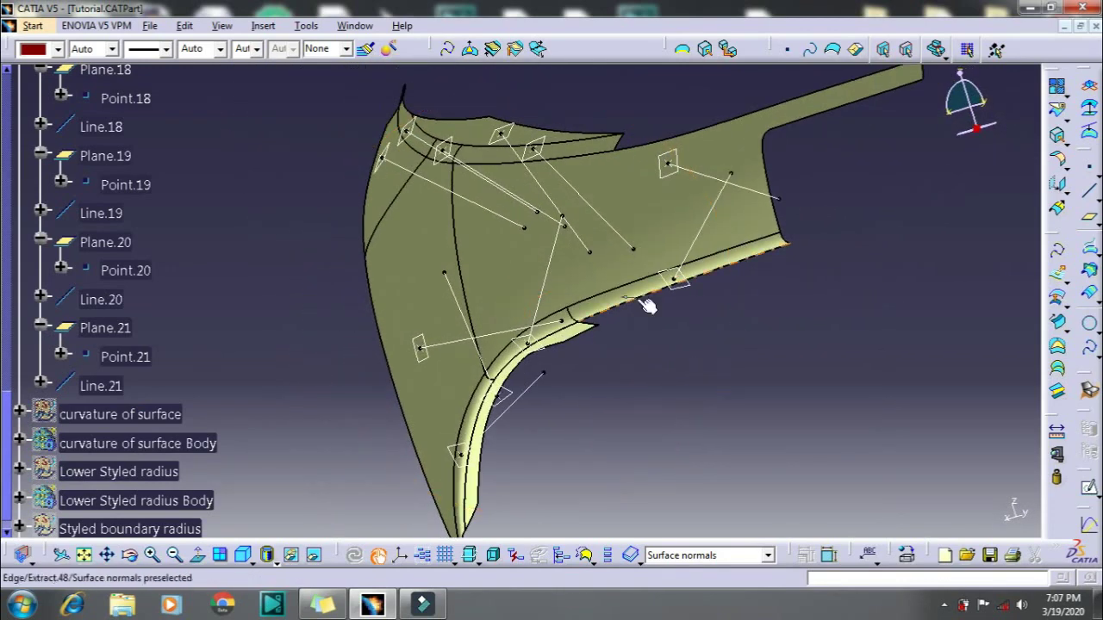
mouse_move(646, 306)
middle_mouse_down()
mouse_move(626, 349)
mouse_move(566, 382)
mouse_move(546, 369)
mouse_move(507, 310)
mouse_move(519, 213)
middle_mouse_up()
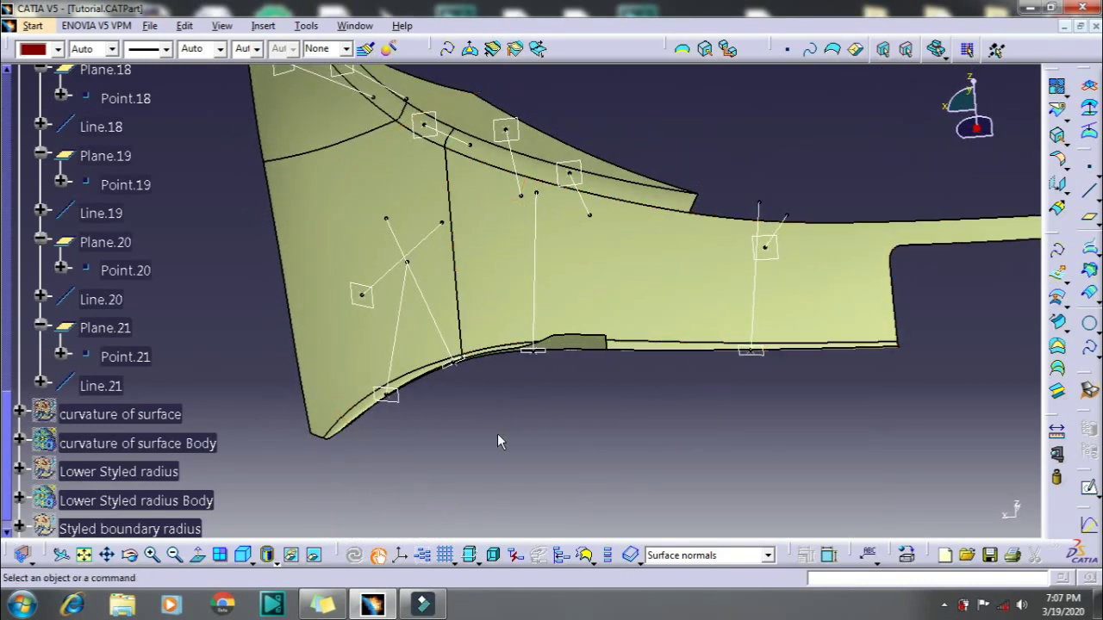
mouse_move(498, 440)
middle_mouse_down()
mouse_move(714, 327)
mouse_move(719, 340)
mouse_move(370, 215)
mouse_move(418, 277)
middle_mouse_up()
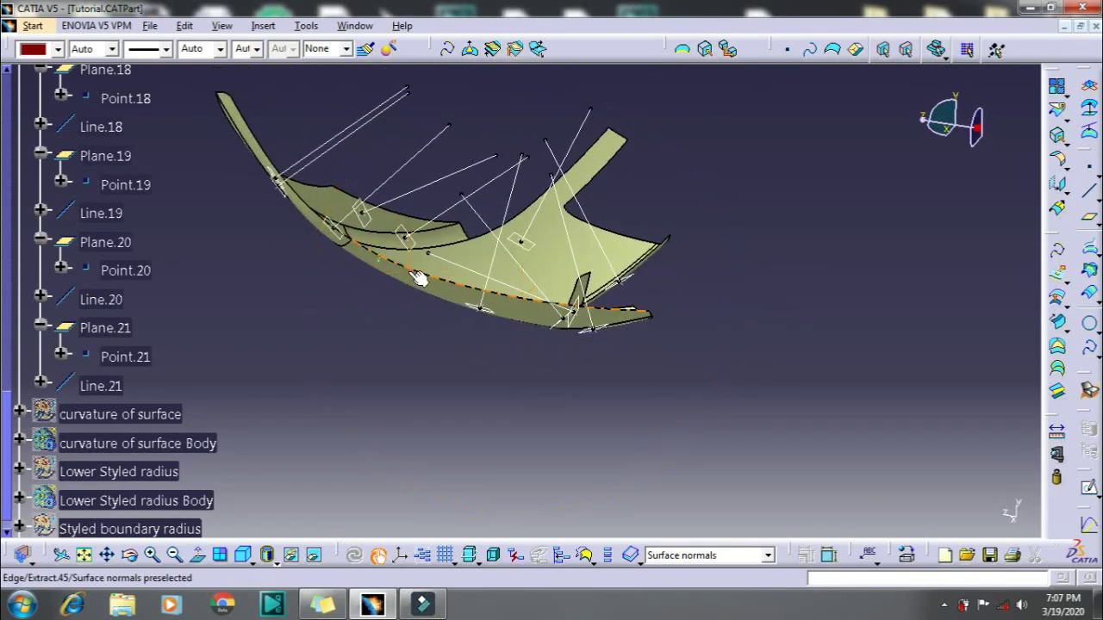
mouse_move(757, 258)
middle_mouse_down()
mouse_move(697, 359)
mouse_move(598, 295)
mouse_move(542, 388)
mouse_move(530, 517)
mouse_move(664, 485)
middle_mouse_up()
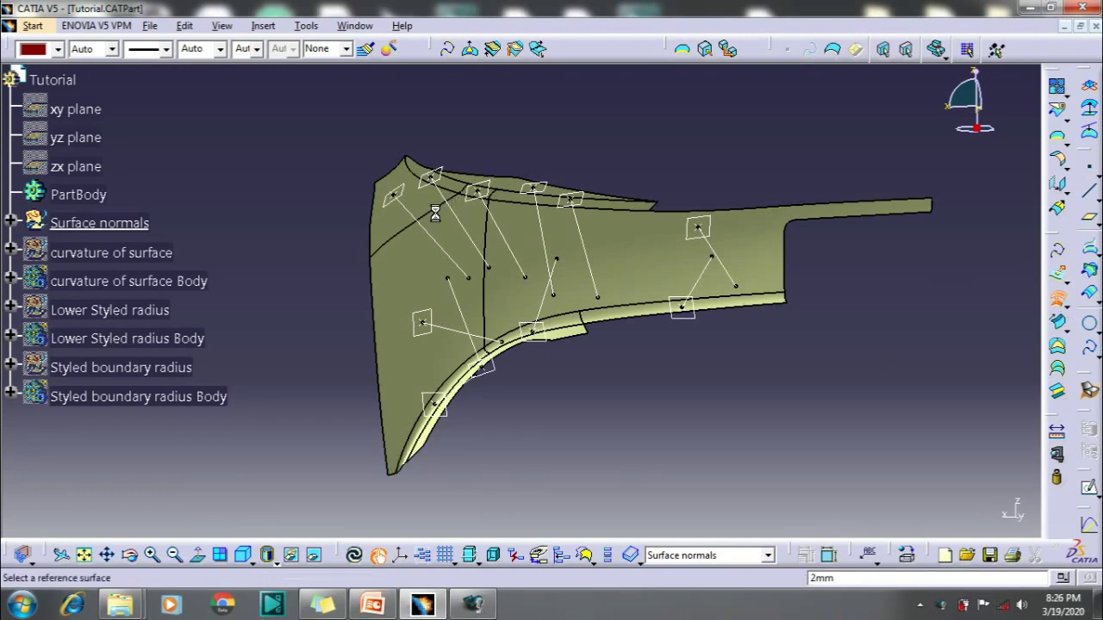
Preview the 2 mm offset on Extract.44, Extract.43 and Extract.41, comparing its direction to the normals
middle_click_drag(435, 214, 431, 259)
left_click(426, 268)
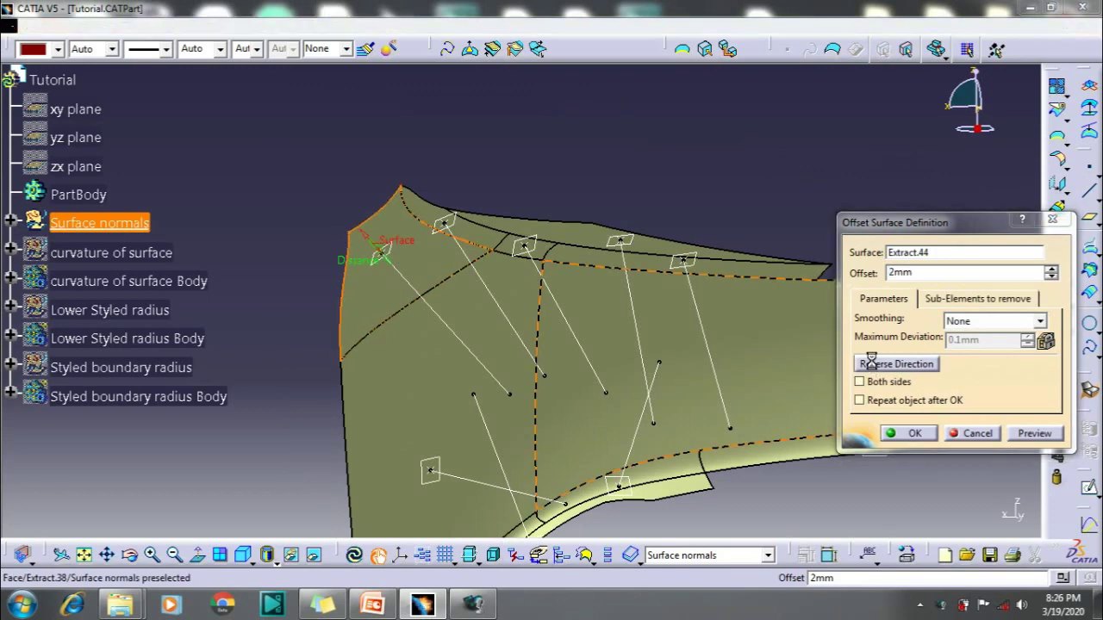
mouse_move(371, 252)
middle_mouse_down()
mouse_move(425, 242)
mouse_move(584, 308)
middle_mouse_up()
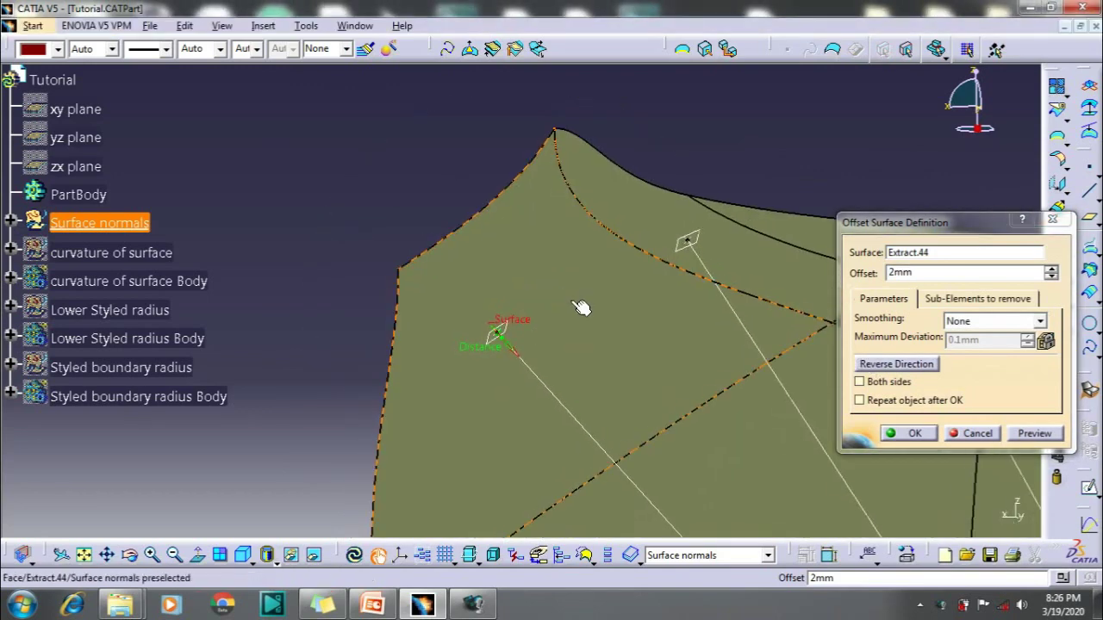
left_click(907, 253)
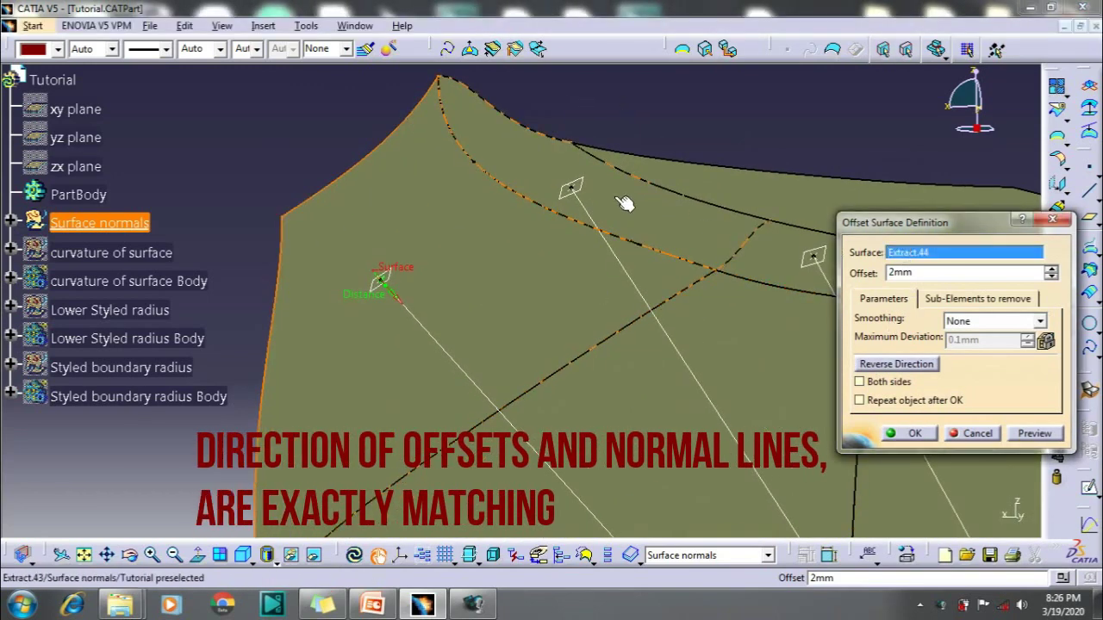
left_click(665, 231)
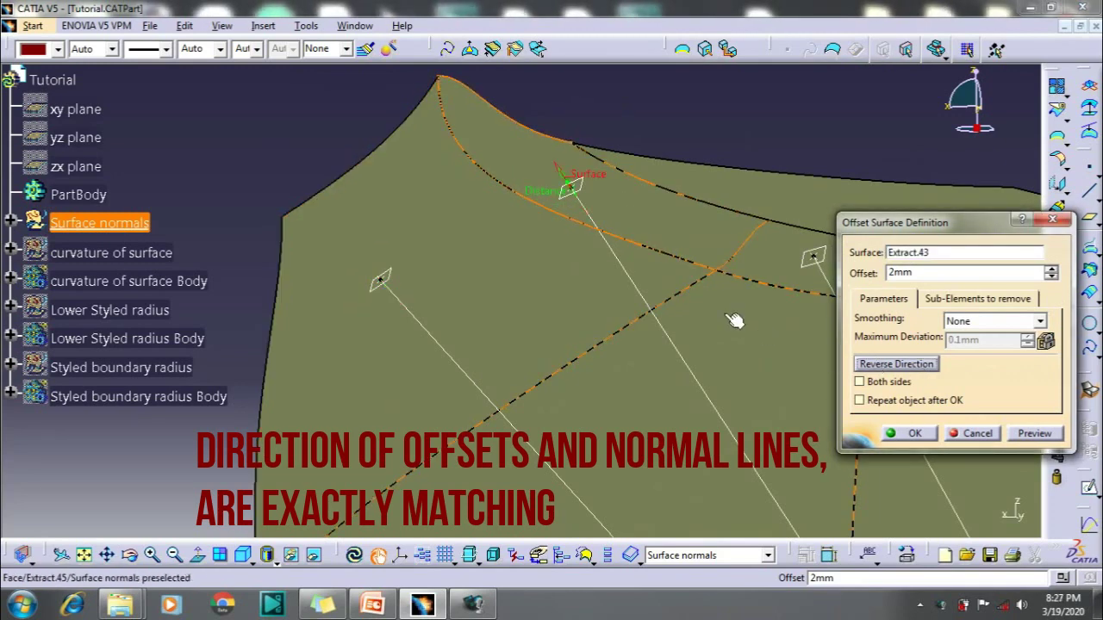
middle_click_drag(732, 320, 505, 244)
left_click(913, 252)
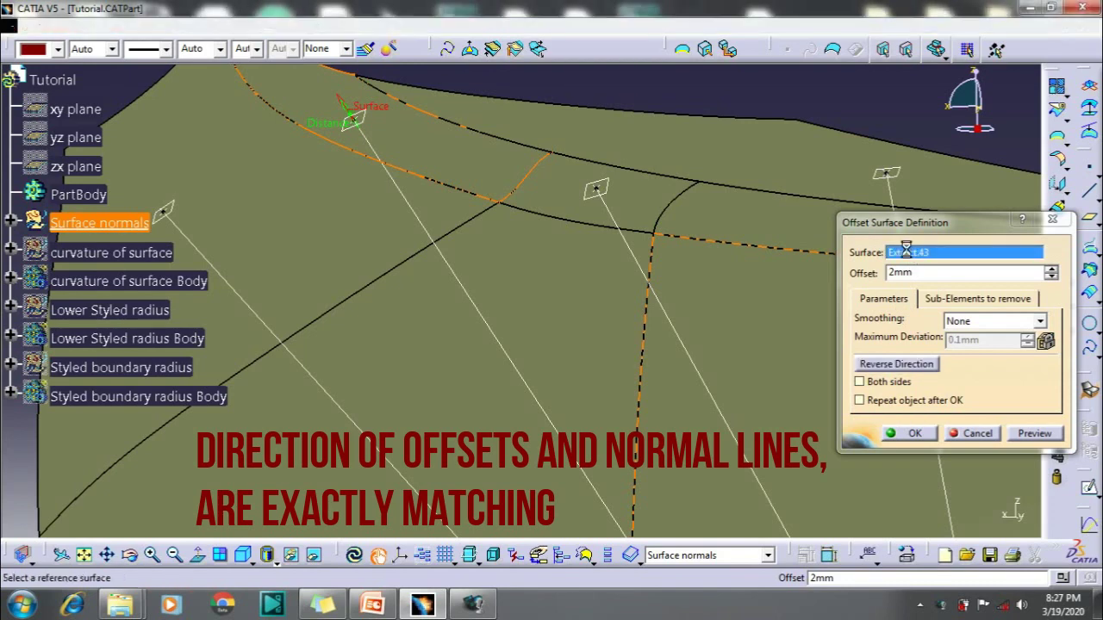
left_click(638, 198)
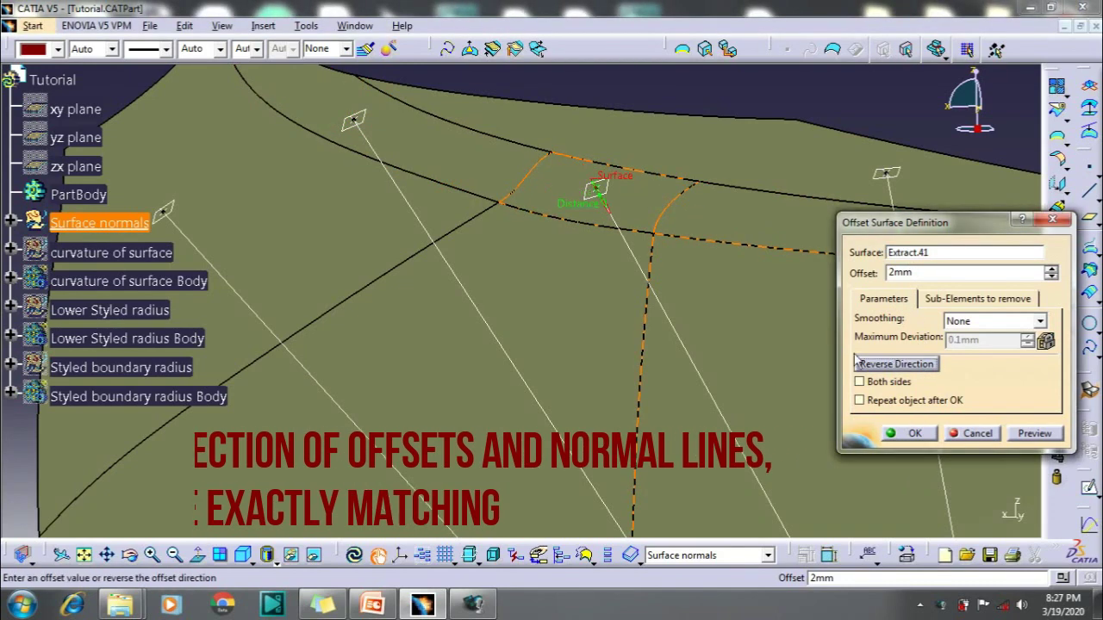
Dismiss the alert and sub-element error, then preview the offset on Extract.39 and Extract.45
middle_click_drag(594, 281, 683, 145)
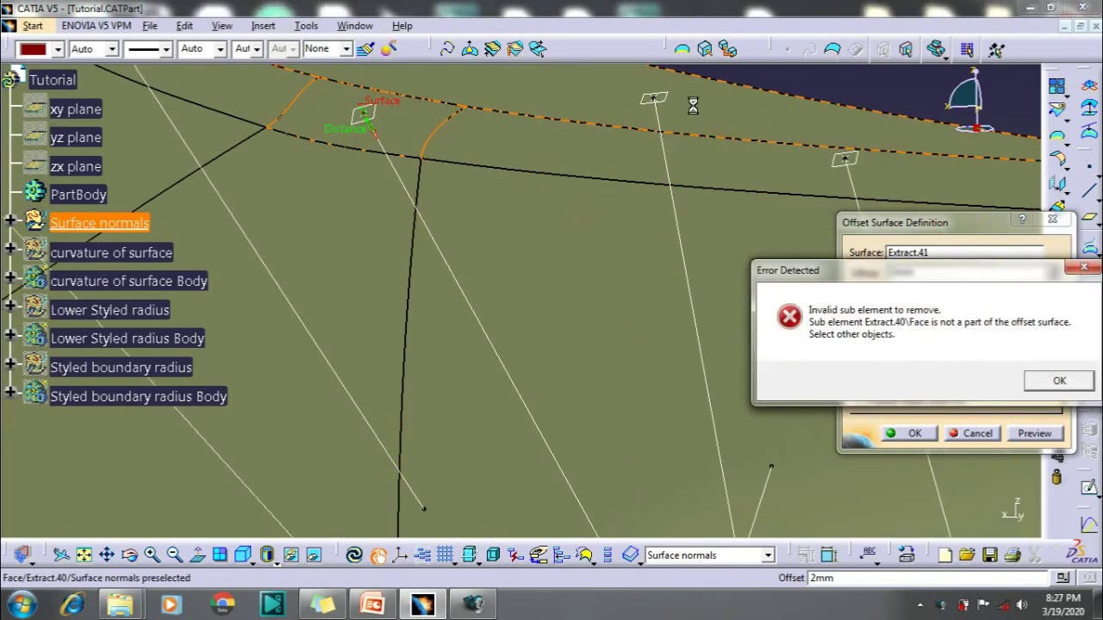
left_click(1091, 384)
left_click(1044, 385)
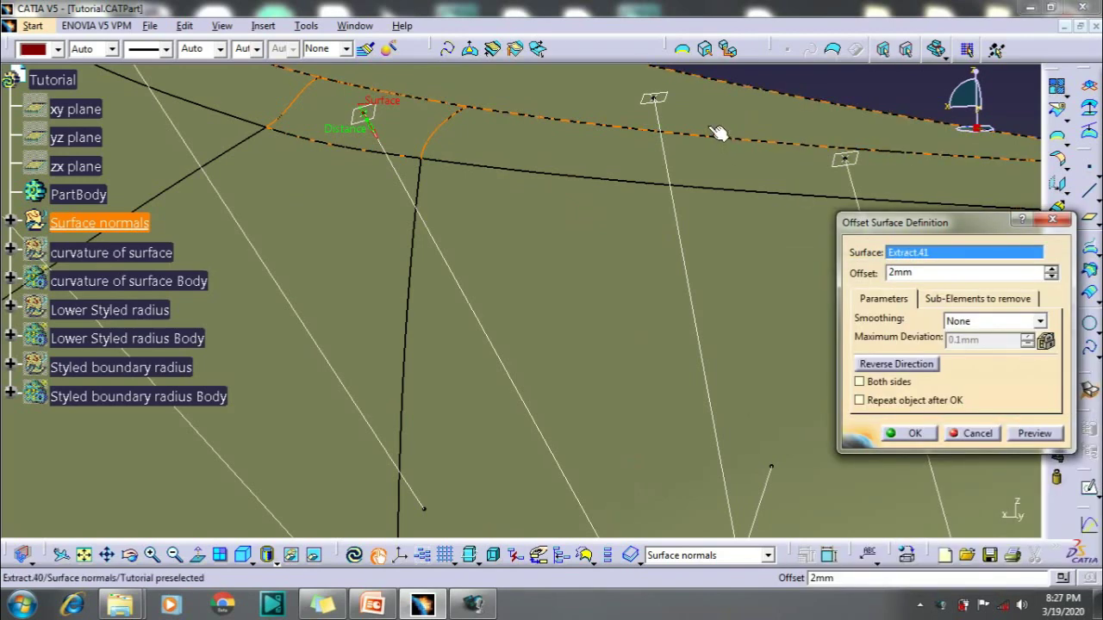
middle_click_drag(667, 273, 711, 342)
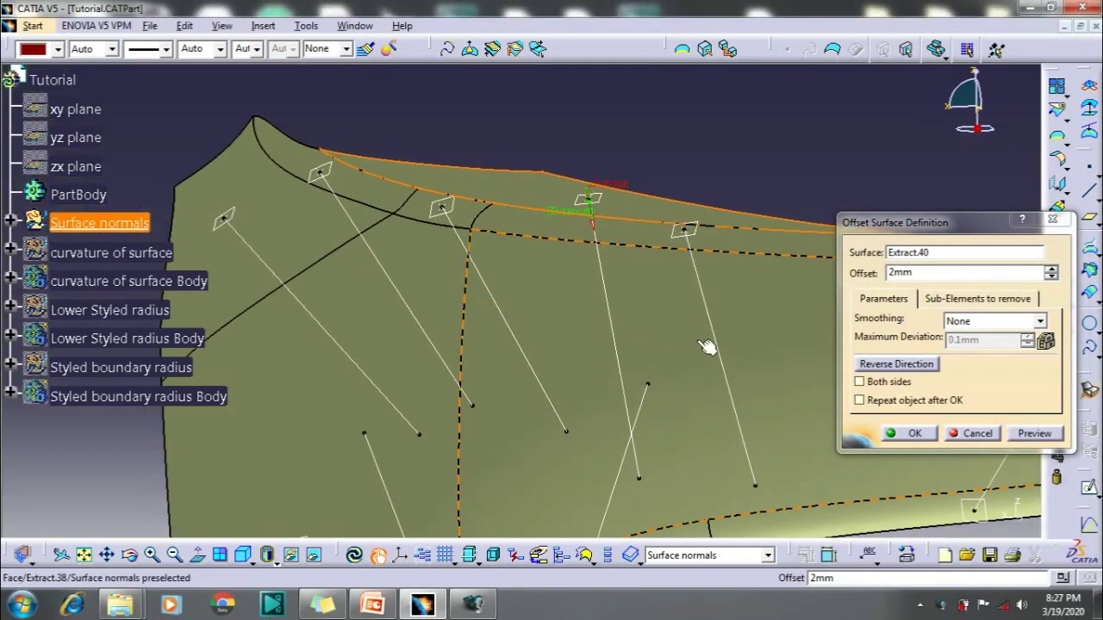
middle_click_drag(658, 308, 681, 229)
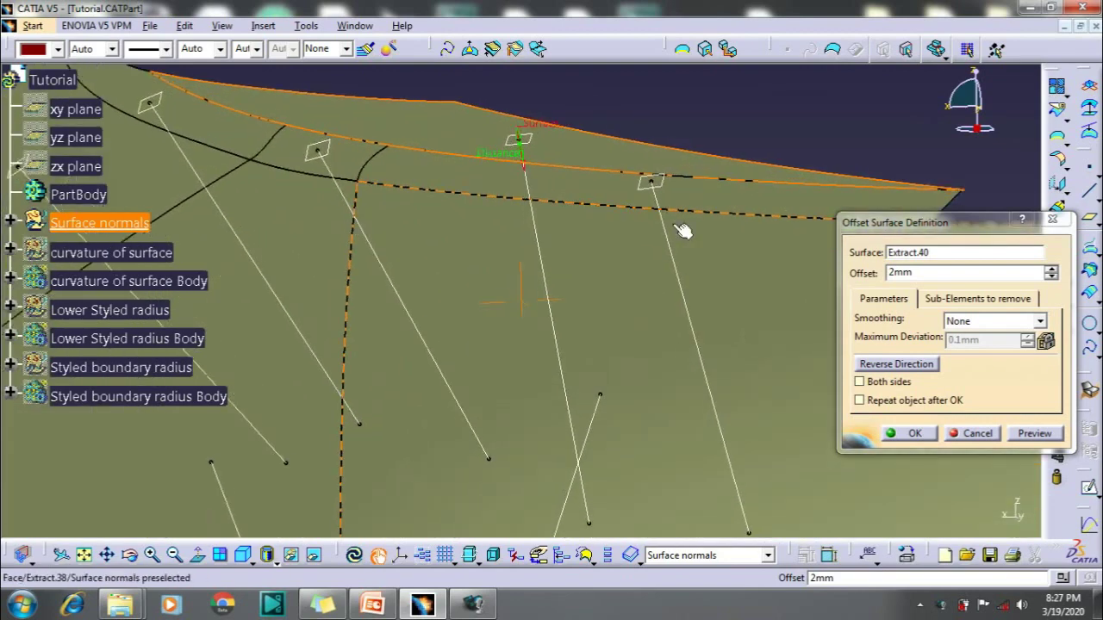
left_click(904, 252)
left_click(721, 203)
mouse_move(721, 207)
middle_mouse_down()
mouse_move(732, 262)
mouse_move(770, 238)
middle_mouse_up()
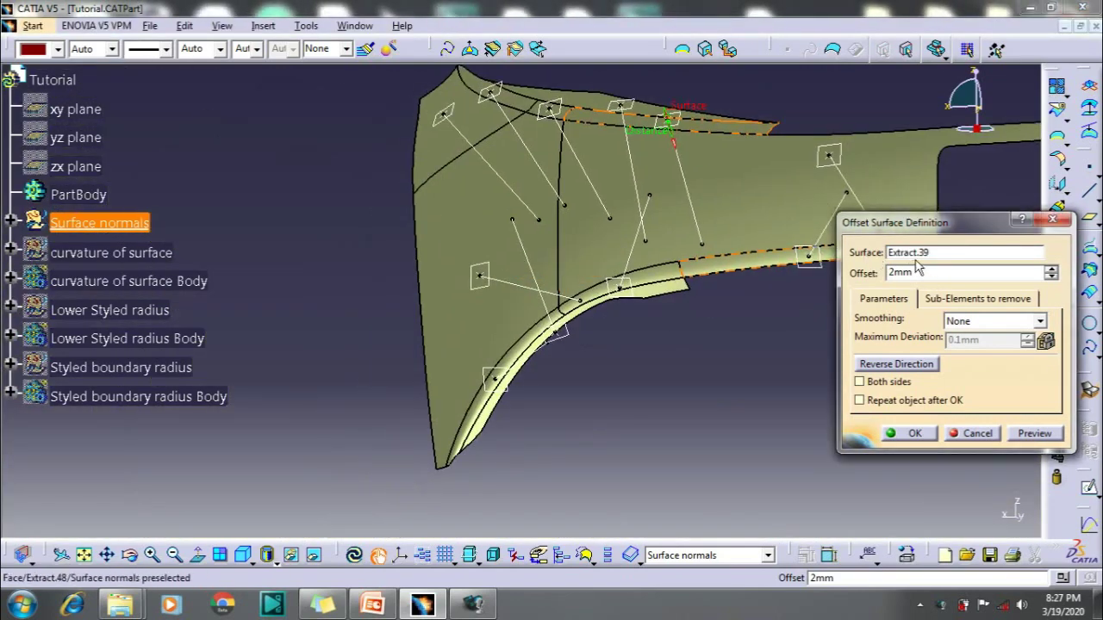
left_click(527, 319)
mouse_move(528, 320)
middle_mouse_down("ctrl")
mouse_move(528, 276)
mouse_move(846, 336)
middle_mouse_up("ctrl")
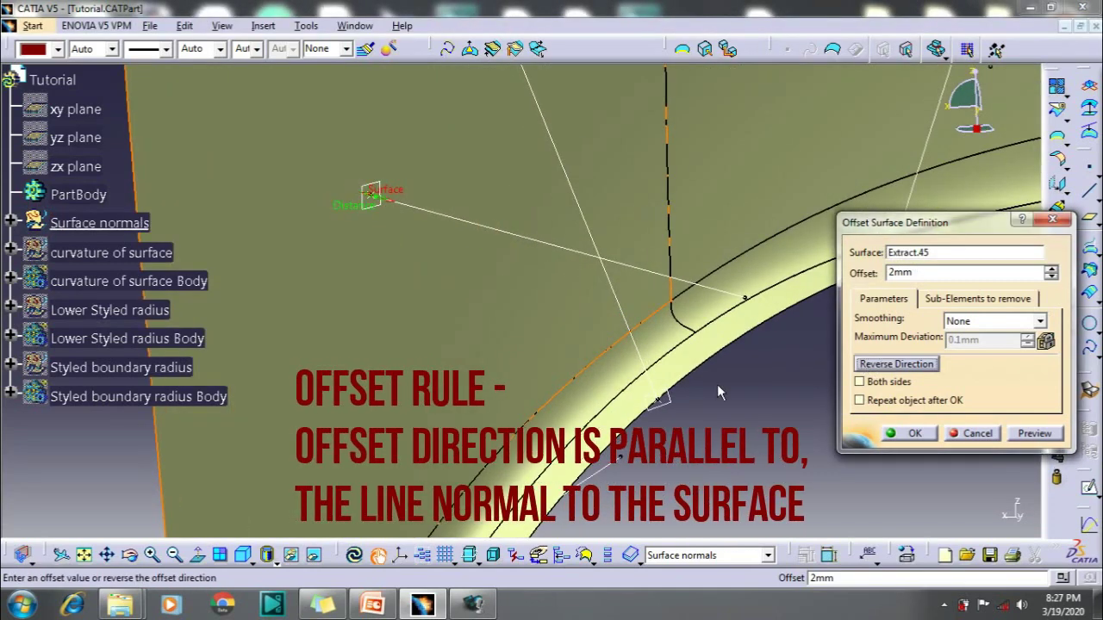
Preview the 2 mm offset on Extract.46 and Extract.47, reversing the direction on each
middle_click_drag(716, 385, 604, 345)
left_click(904, 252)
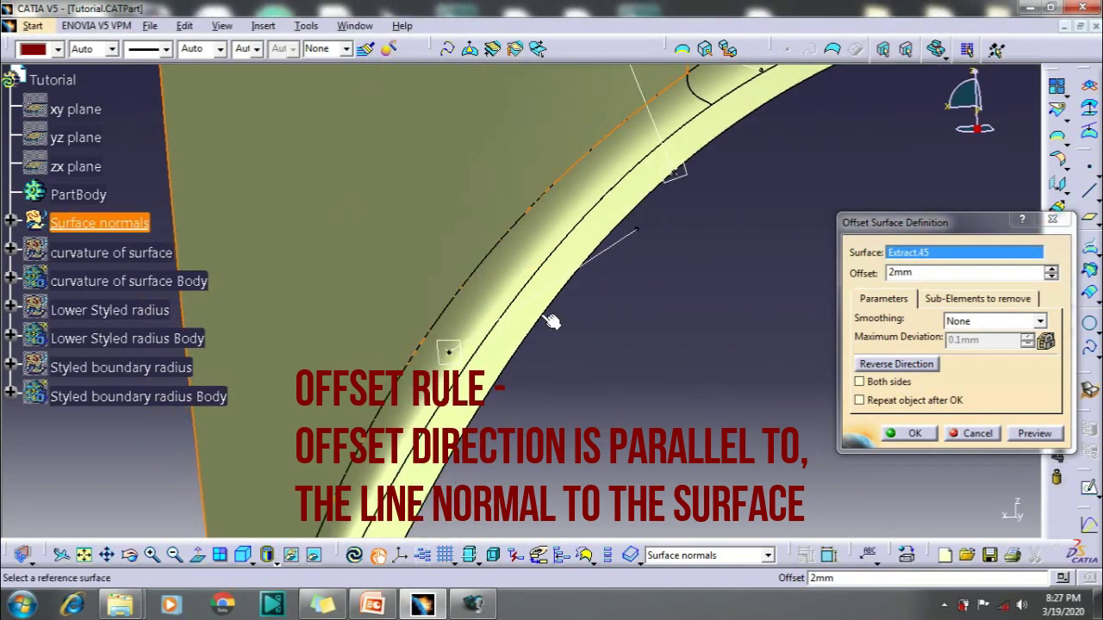
left_click(552, 320)
middle_click_drag(552, 320, 657, 134)
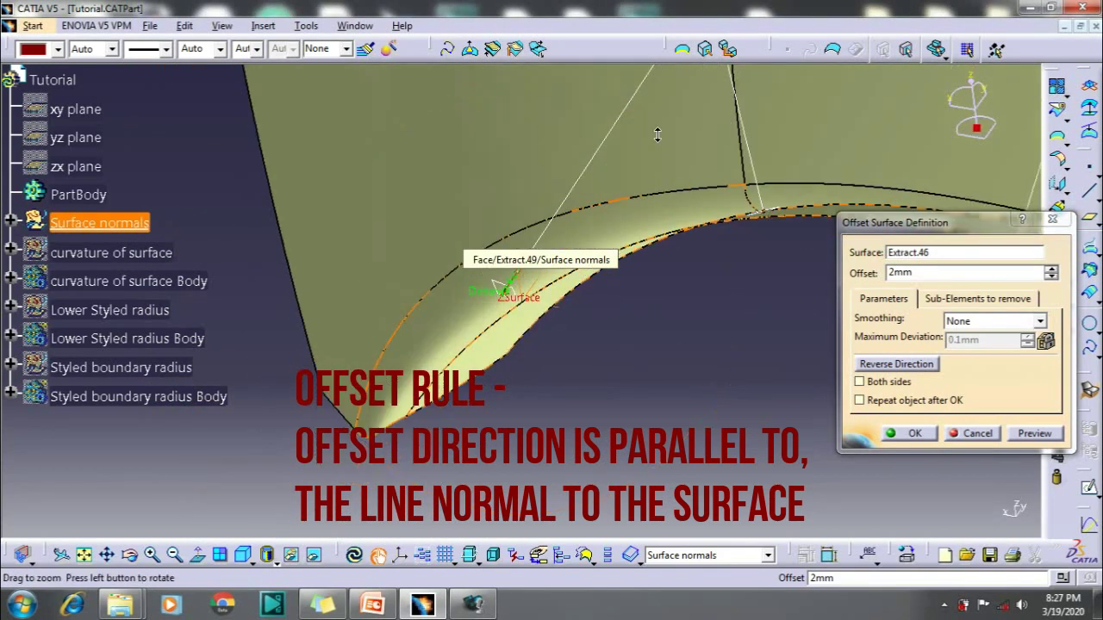
left_click(891, 364)
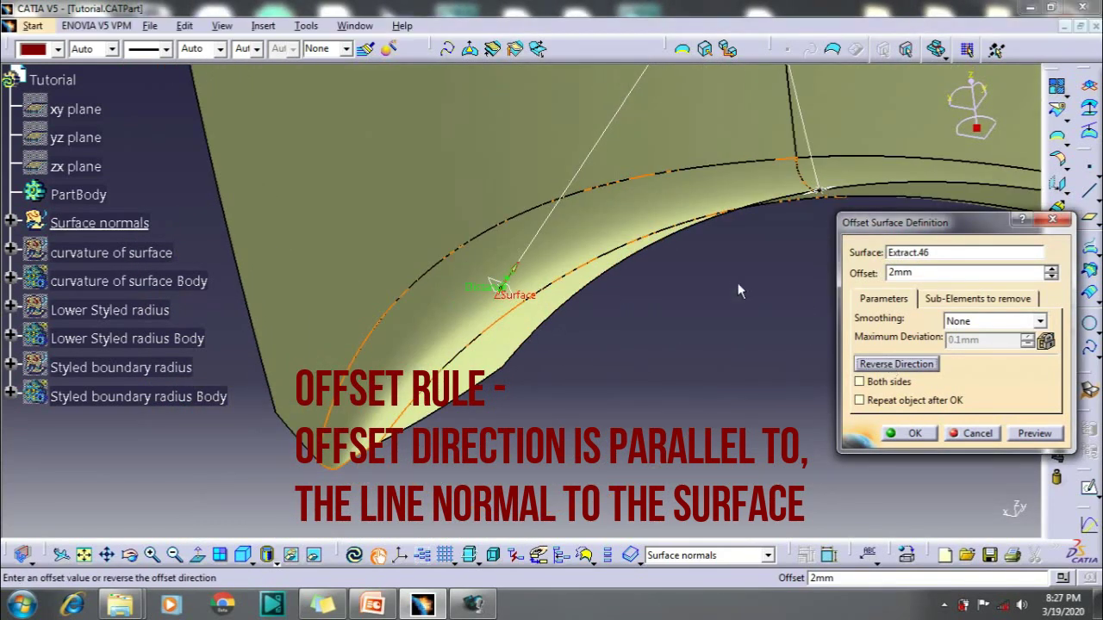
mouse_move(738, 291)
middle_mouse_down()
mouse_move(598, 246)
mouse_move(571, 266)
mouse_move(633, 313)
middle_mouse_up()
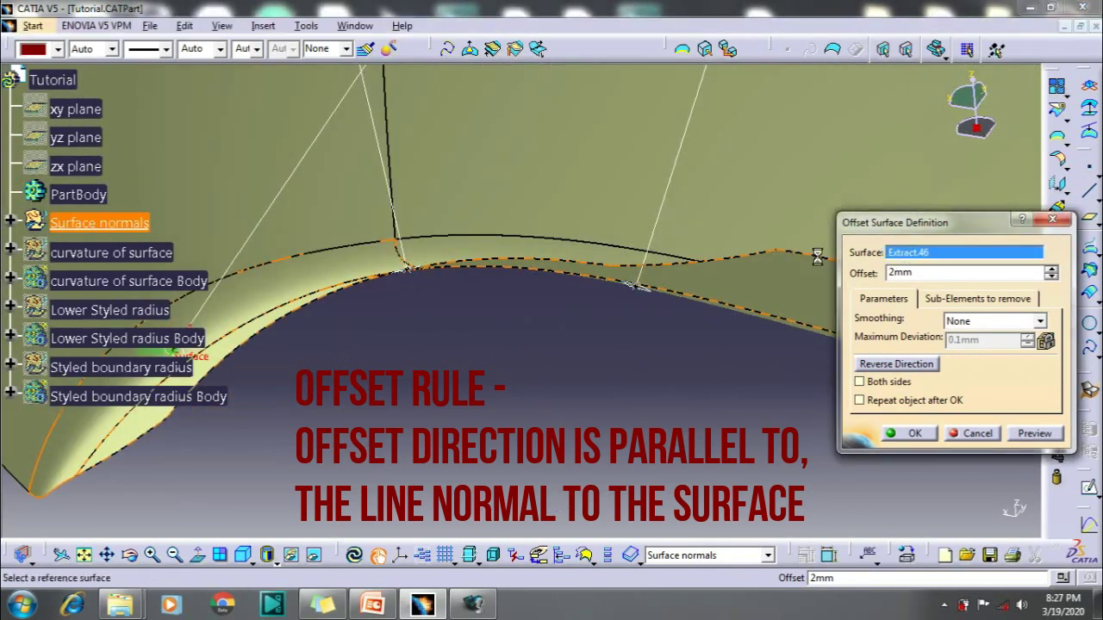
mouse_move(817, 257)
middle_mouse_down()
mouse_move(517, 278)
mouse_move(544, 207)
mouse_move(544, 261)
mouse_move(522, 293)
middle_mouse_up()
left_click(606, 176)
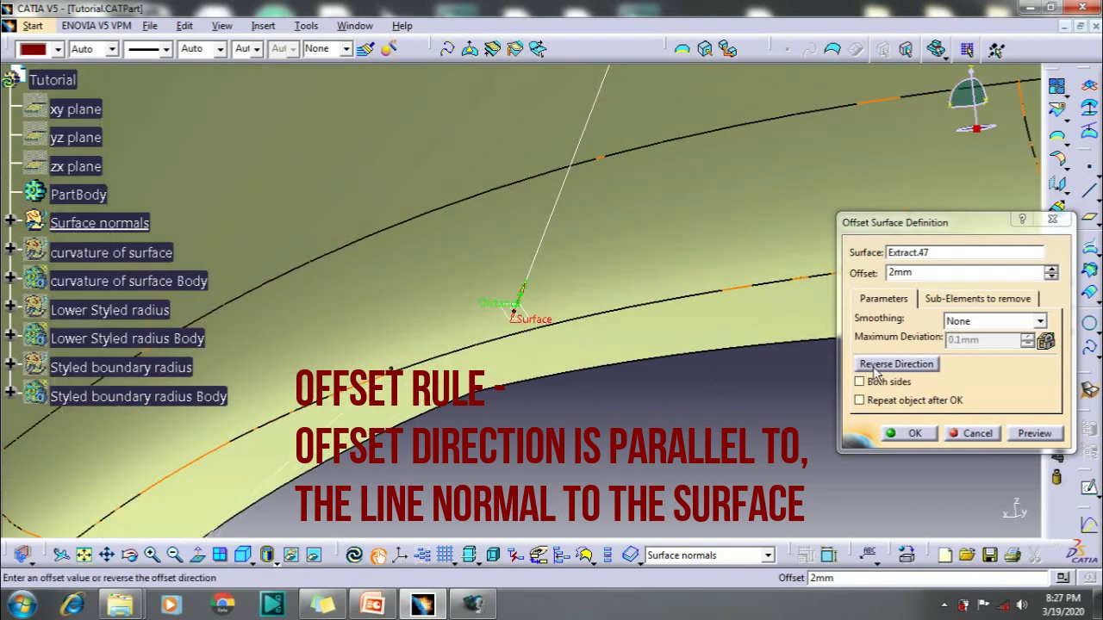
left_click(876, 369)
middle_click_drag(635, 249, 569, 322)
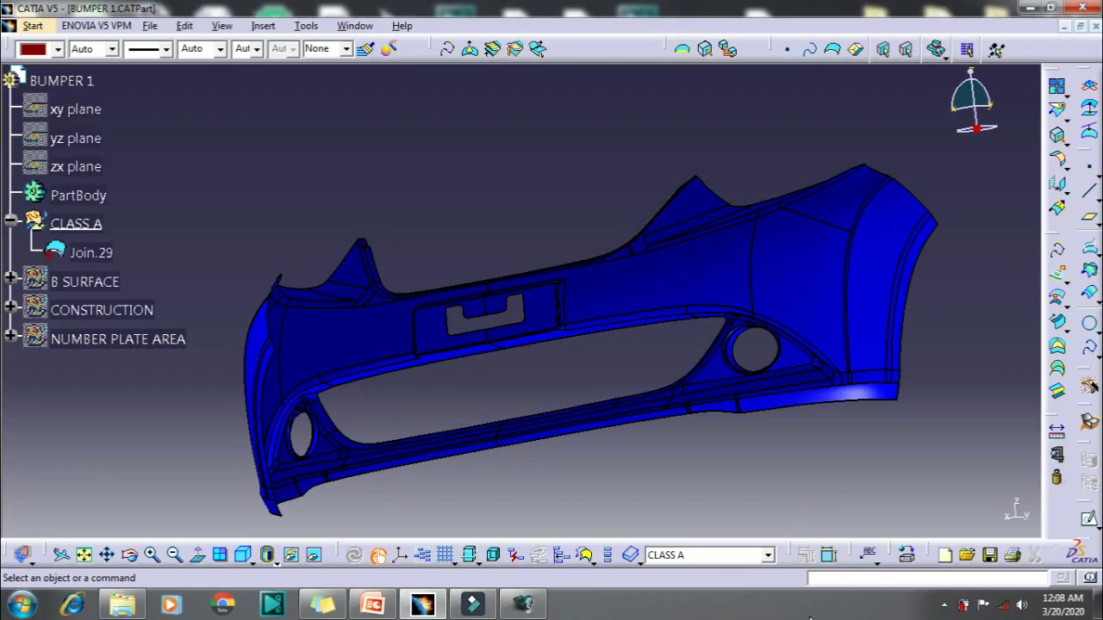
Offset Join.29 by 2 mm, accepting the warnings and keeping all three sub-elements
left_click(1058, 308)
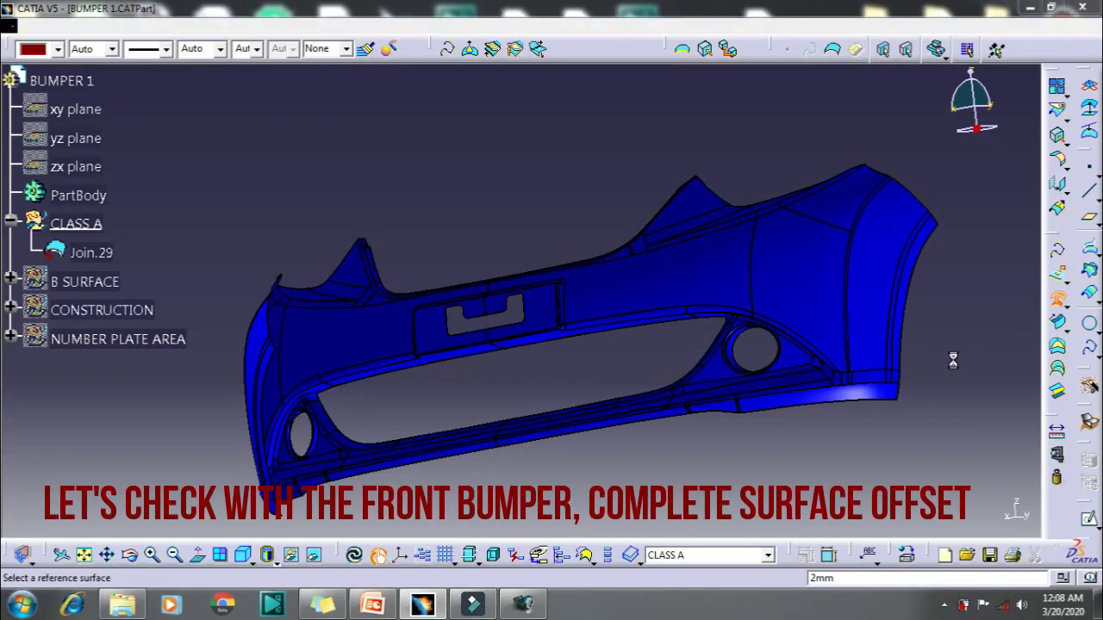
left_click(608, 352)
middle_click_drag(552, 345, 529, 379)
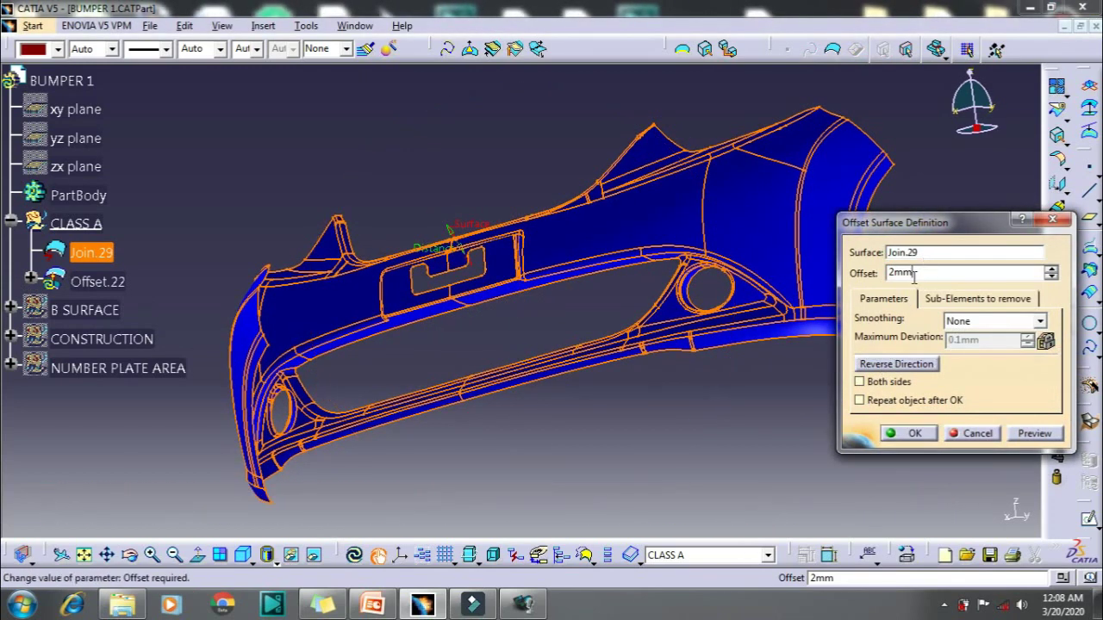
left_click(910, 434)
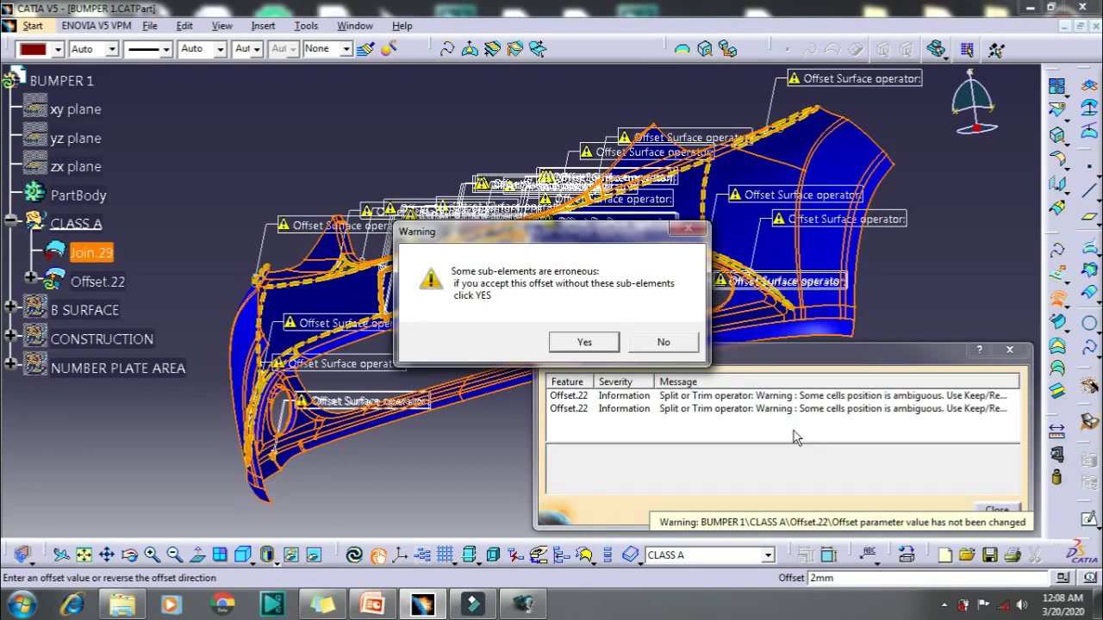
left_click(583, 342)
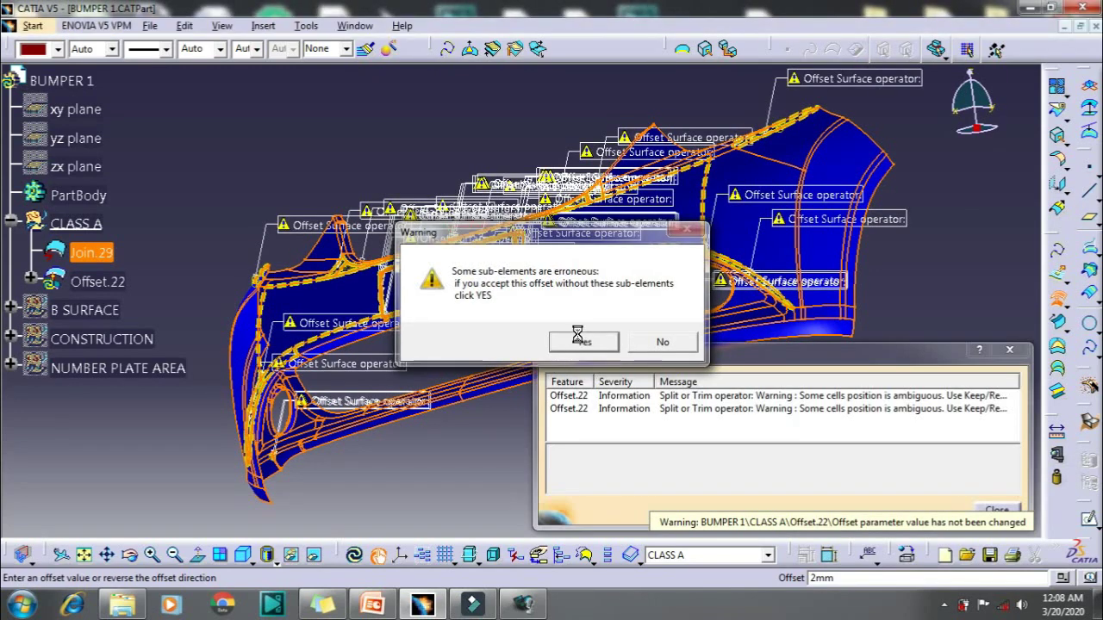
left_click(999, 509)
left_click(900, 310)
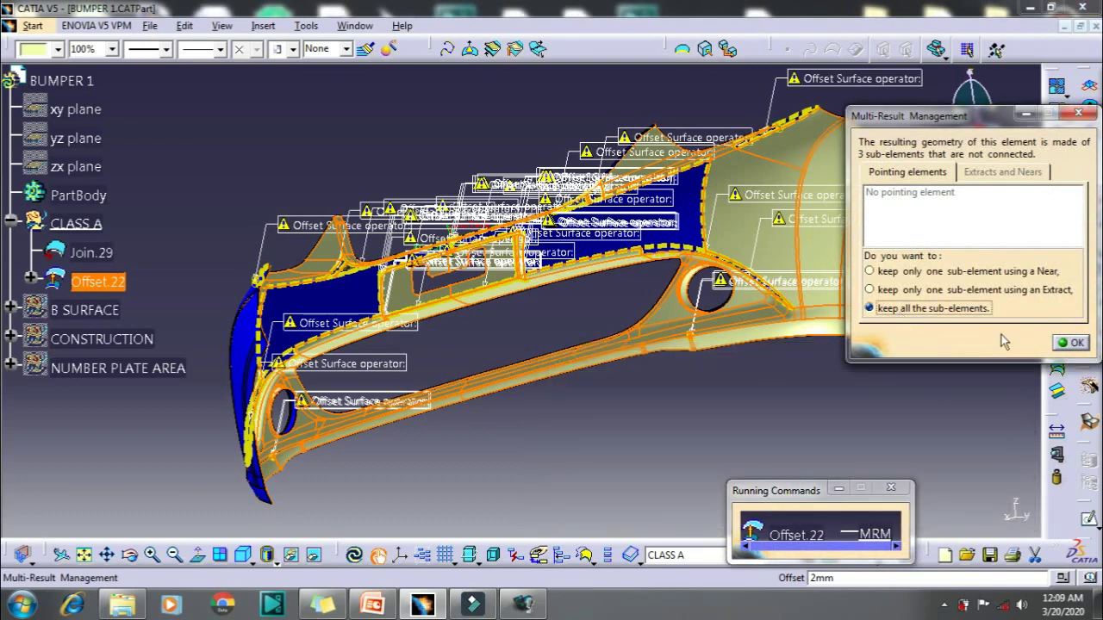
left_click(1072, 345)
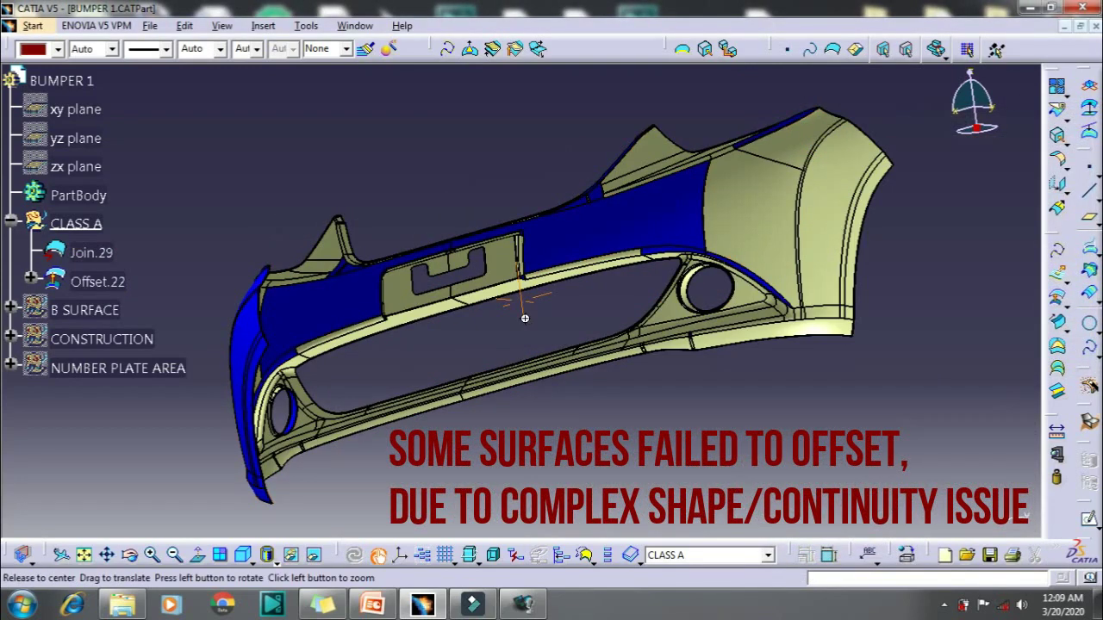
mouse_move(525, 319)
middle_mouse_down()
mouse_move(586, 339)
mouse_move(551, 347)
mouse_move(523, 330)
mouse_move(544, 396)
middle_mouse_up()
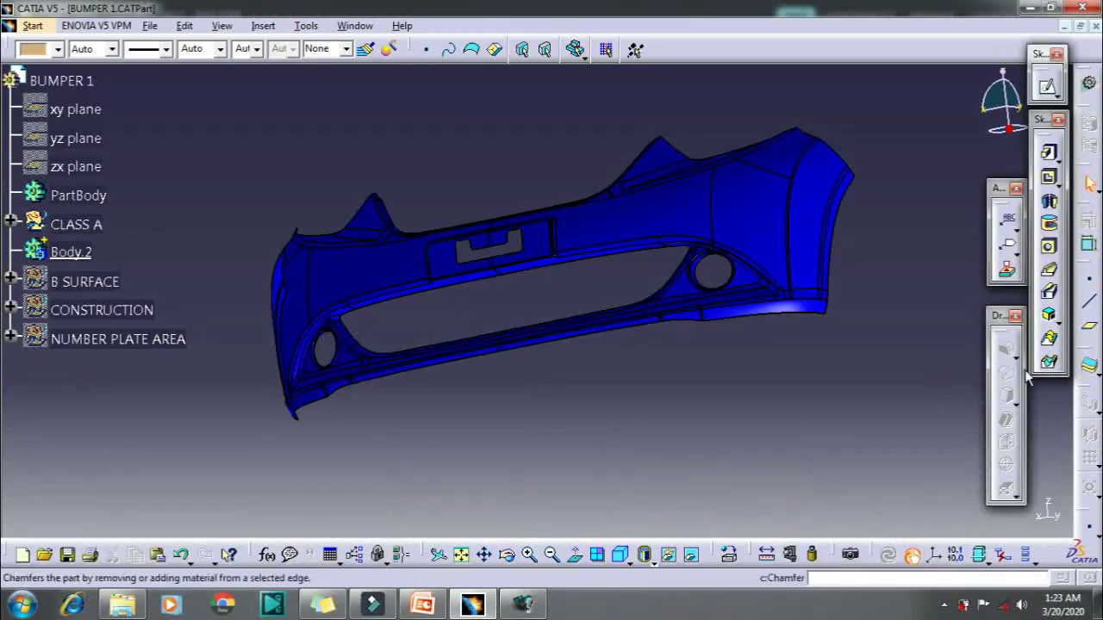
Thicken Join.29 by 2 mm into ThickSurface.4, accepting the update and definition errors
left_click(1089, 366)
left_click(543, 320)
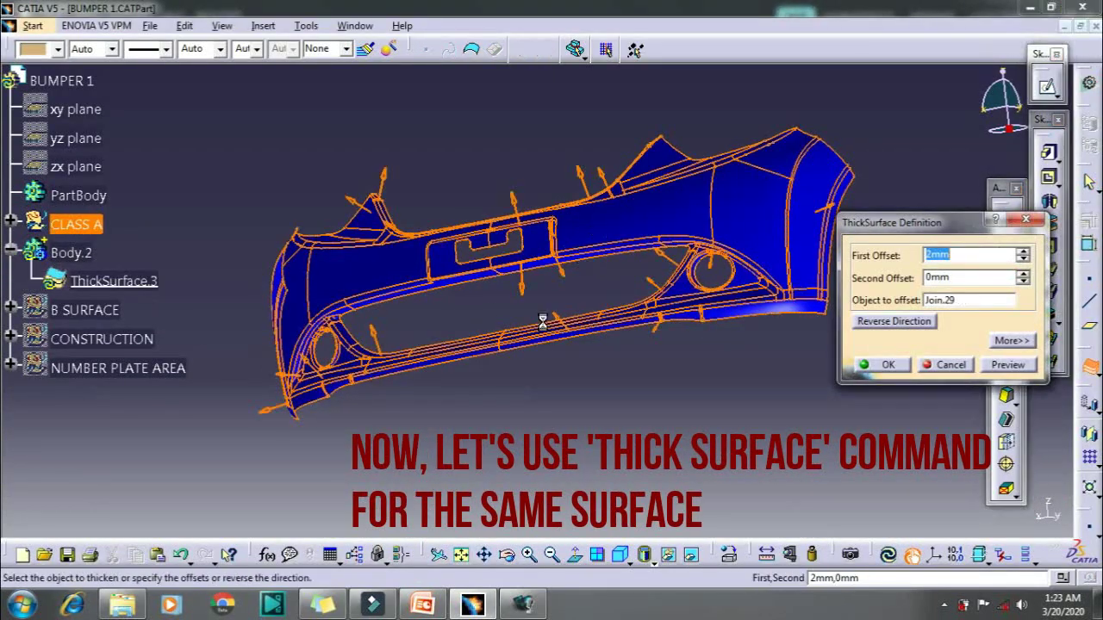
mouse_move(543, 320)
middle_mouse_down()
mouse_move(497, 327)
mouse_move(548, 306)
middle_mouse_up()
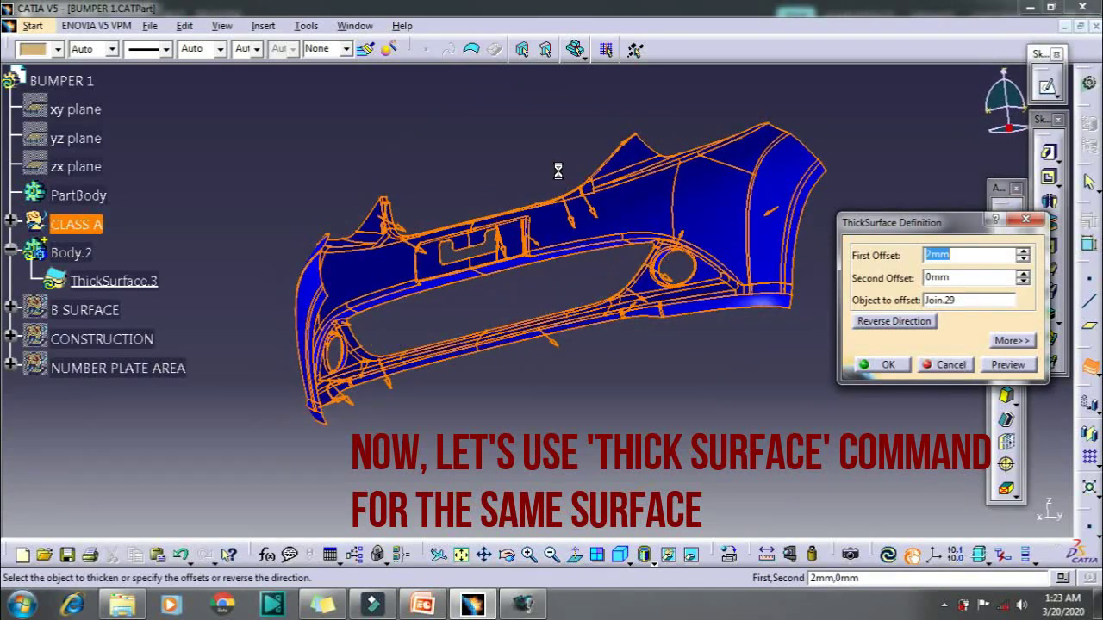
left_click(892, 365)
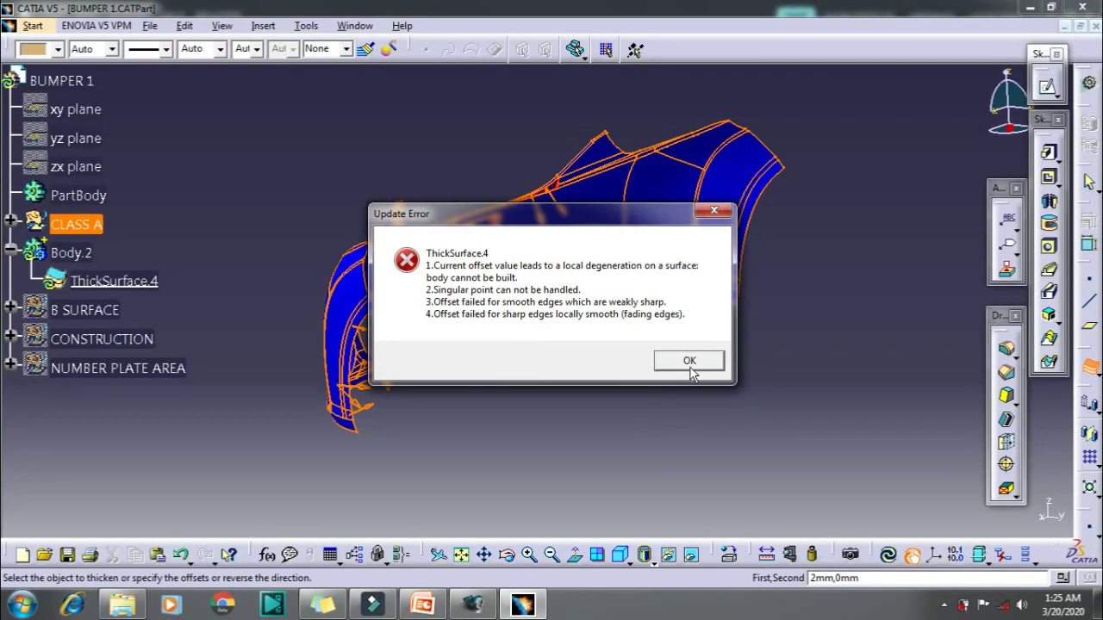
left_click(689, 361)
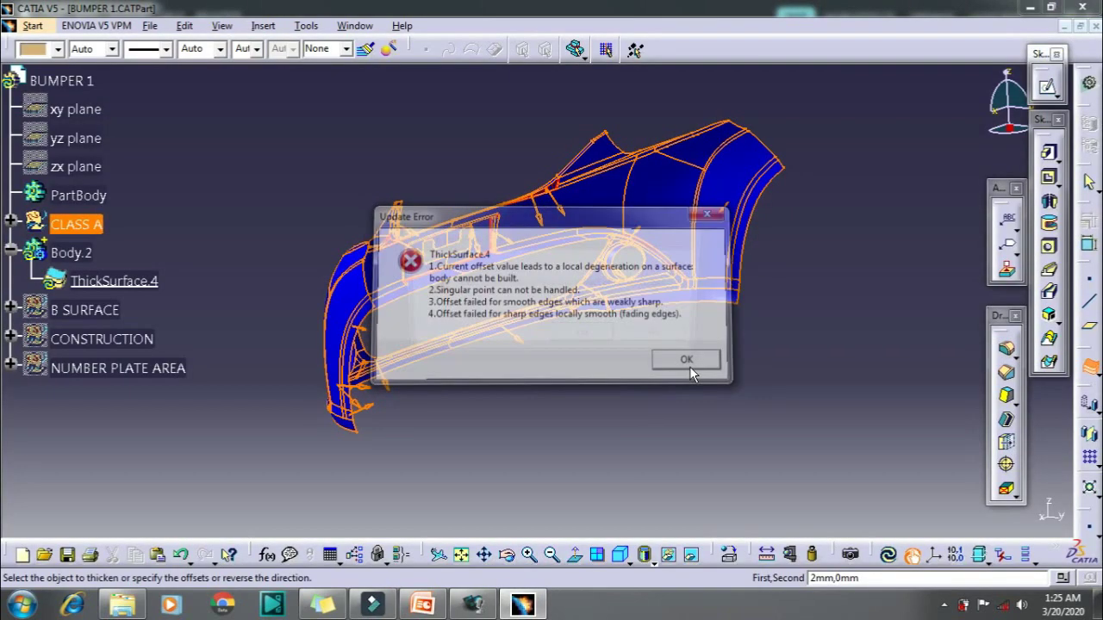
left_click(585, 339)
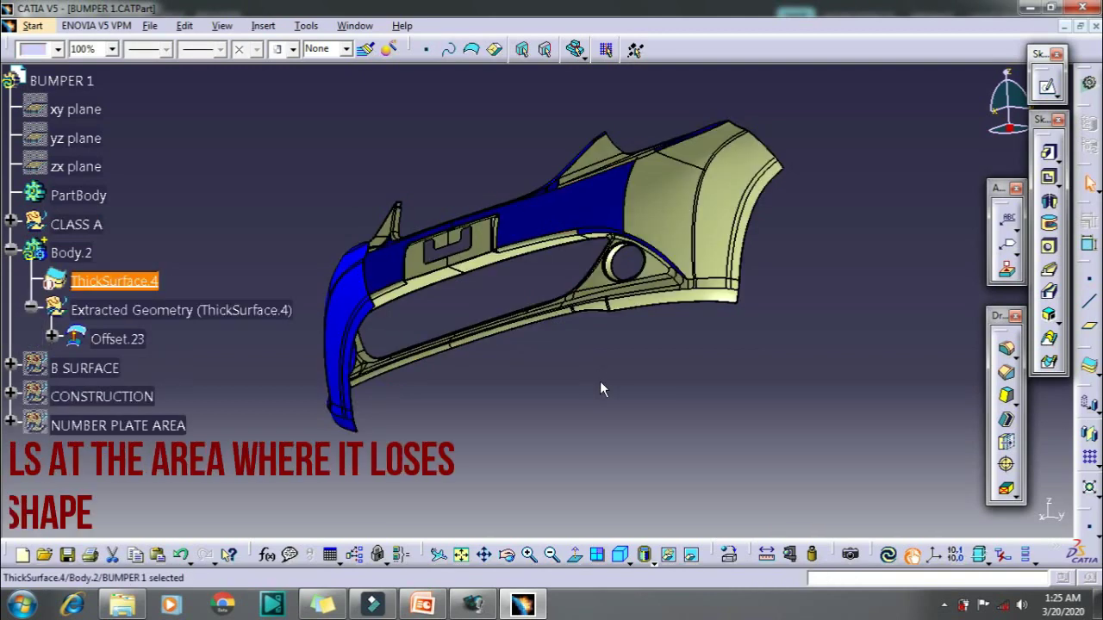
mouse_move(595, 371)
middle_mouse_down()
mouse_move(541, 374)
mouse_move(643, 362)
mouse_move(509, 334)
middle_mouse_up()
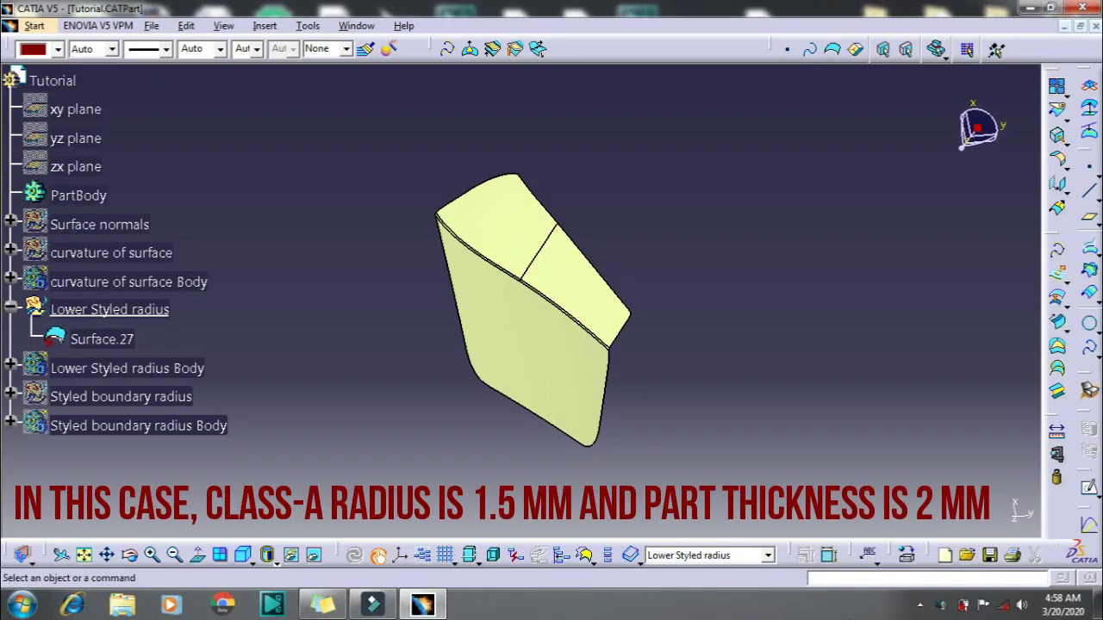
Create Offset.11 by offsetting Surface.27 by 2 mm
mouse_move(689, 370)
middle_mouse_down()
mouse_move(600, 333)
mouse_move(663, 303)
mouse_move(680, 320)
middle_mouse_up()
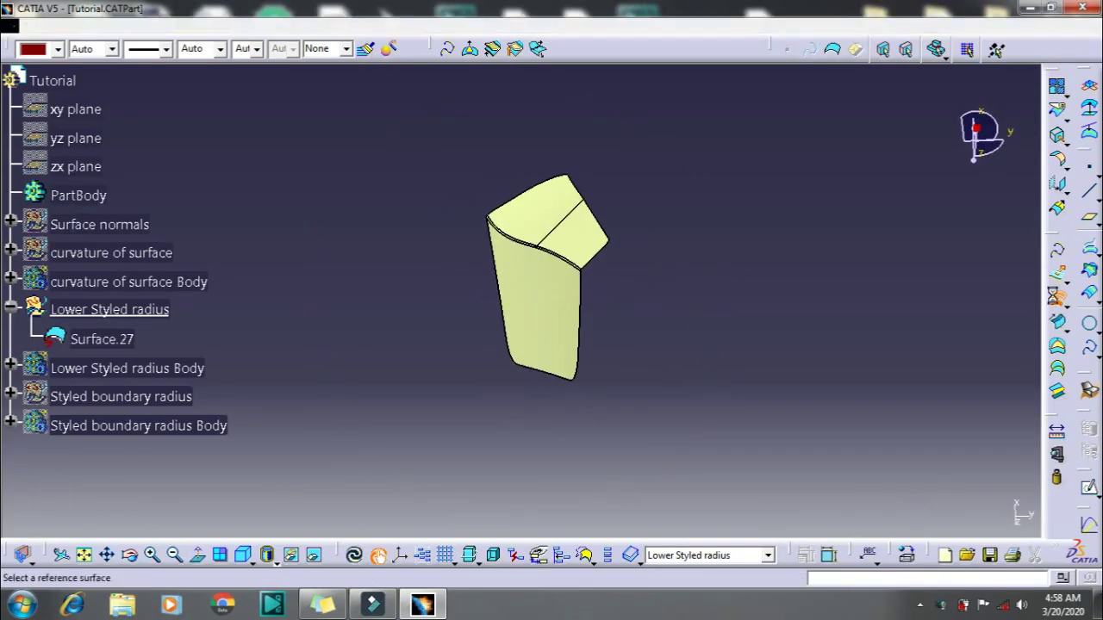
left_click(556, 298)
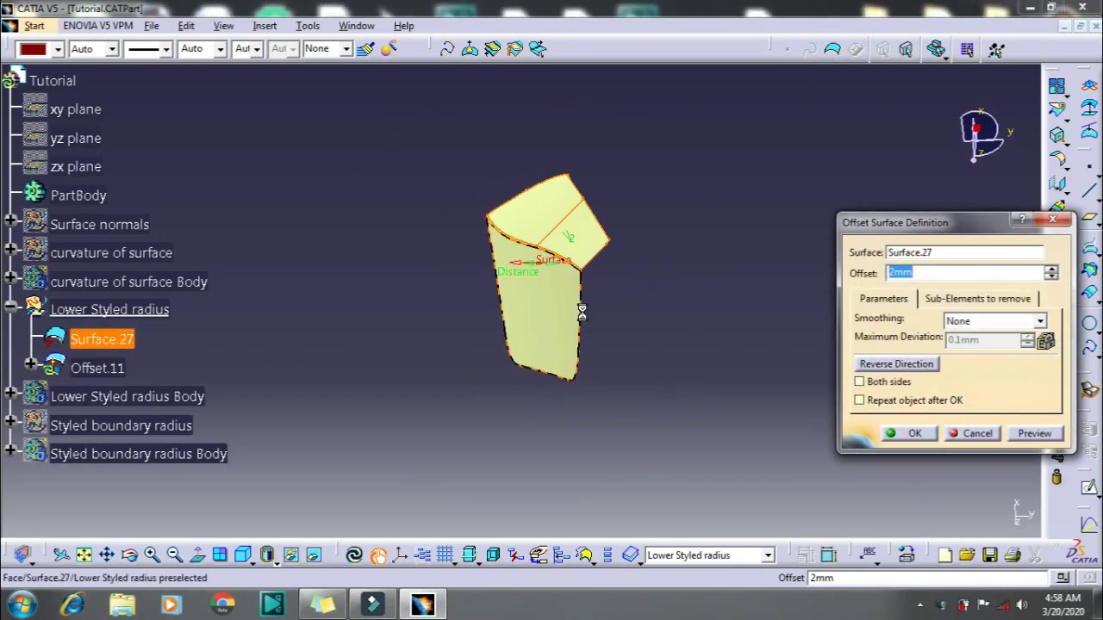
middle_click_drag(582, 313, 645, 315)
left_click(896, 364)
mouse_move(704, 345)
middle_mouse_down()
mouse_move(648, 372)
mouse_move(655, 379)
mouse_move(696, 344)
mouse_move(626, 256)
mouse_move(532, 384)
mouse_move(430, 370)
middle_mouse_up()
left_click(904, 433)
Hide Surface.27 to inspect where the offset breaks at the small radius
right_click(99, 339)
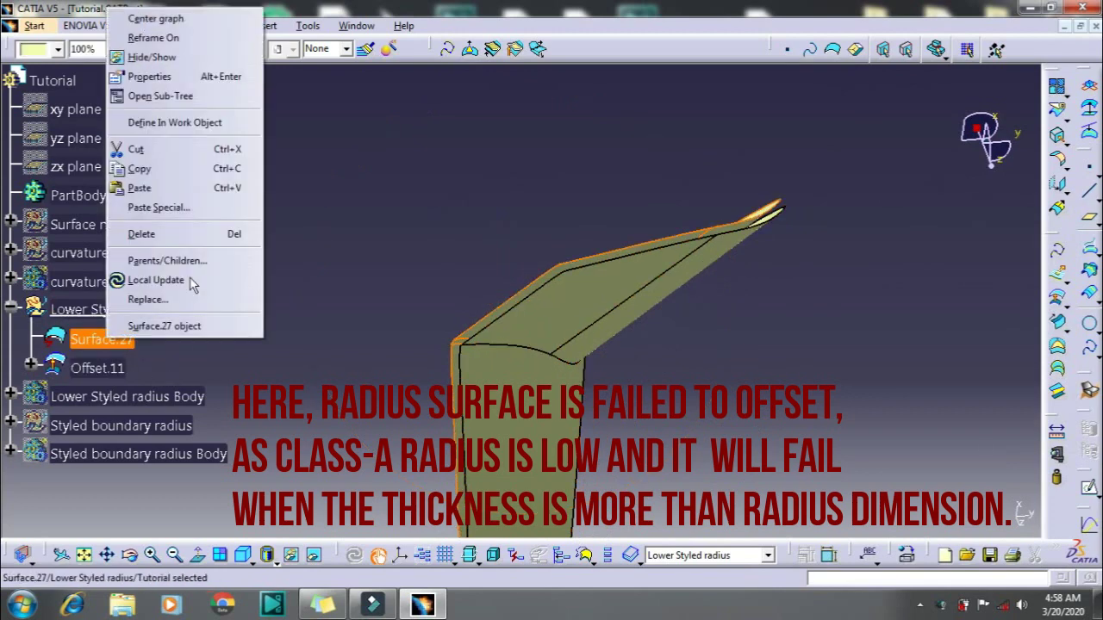
left_click(151, 56)
mouse_move(361, 249)
middle_mouse_down()
mouse_move(486, 335)
mouse_move(465, 370)
middle_mouse_up()
right_click(116, 339)
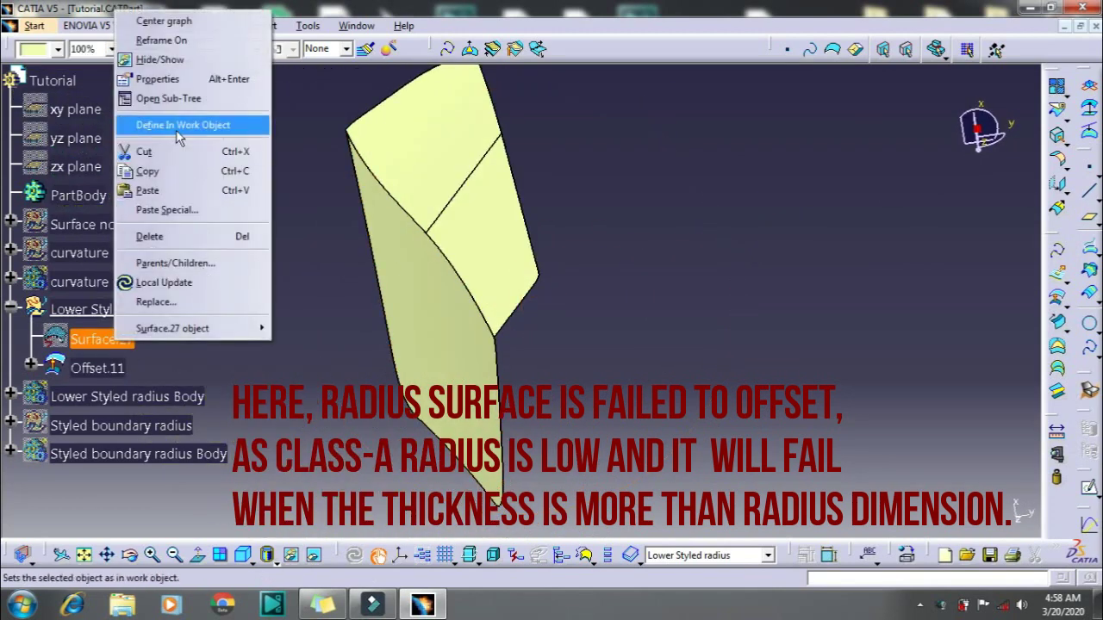
left_click(172, 60)
middle_click_drag(361, 289, 609, 234)
left_click(1056, 454)
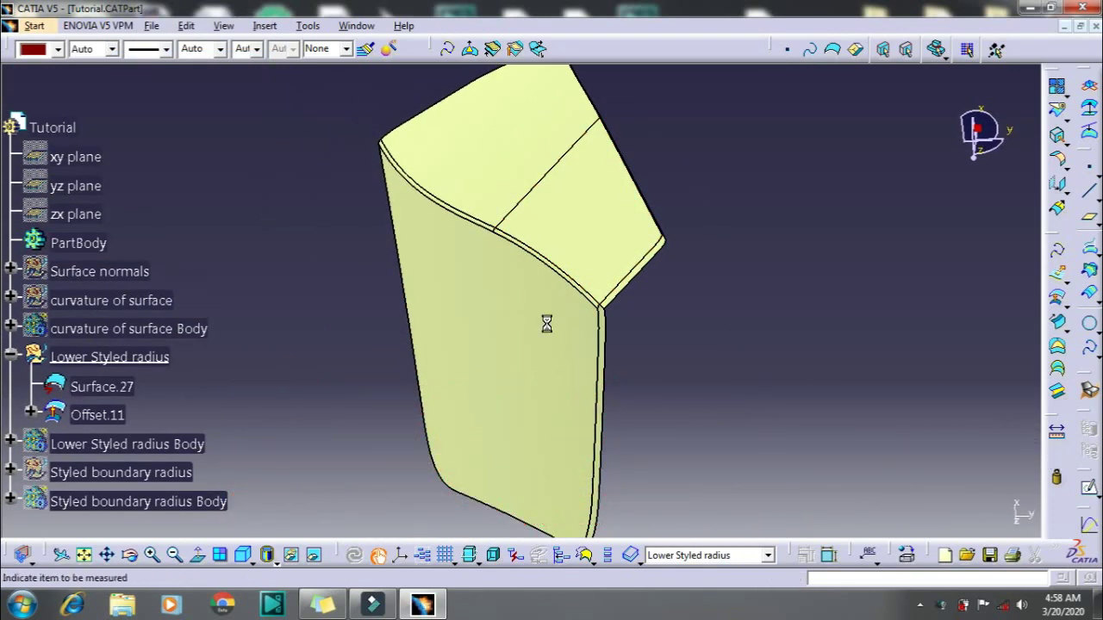
Measure the rounded edge of Surface.27, reading a 1.5 mm radius
left_click(419, 249)
mouse_move(495, 330)
middle_mouse_down()
mouse_move(506, 209)
mouse_move(462, 177)
middle_mouse_up()
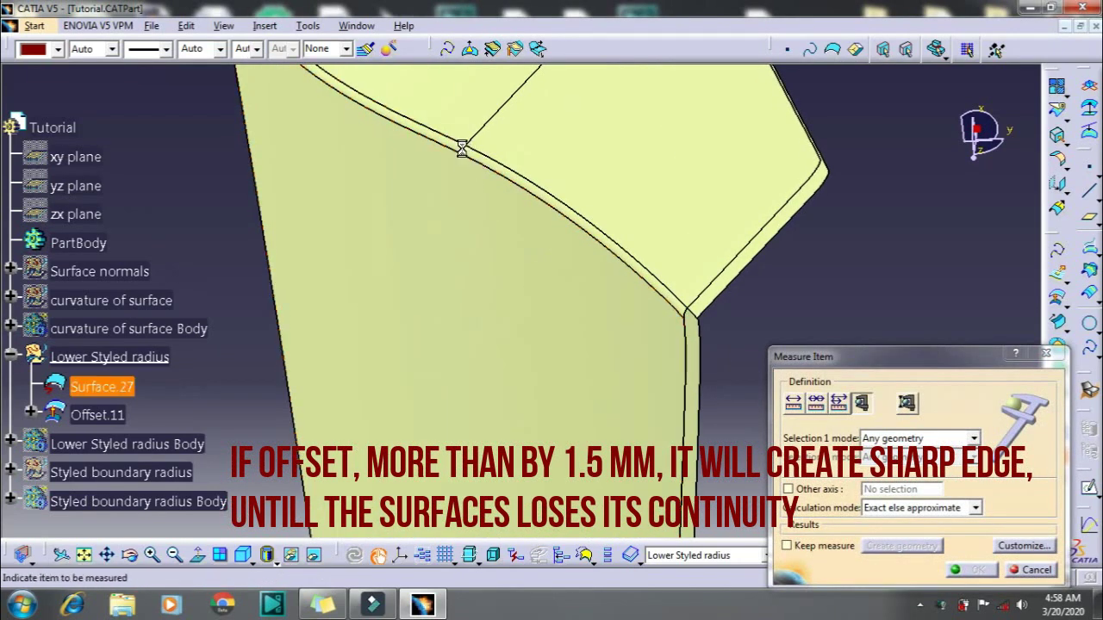
left_click(462, 148)
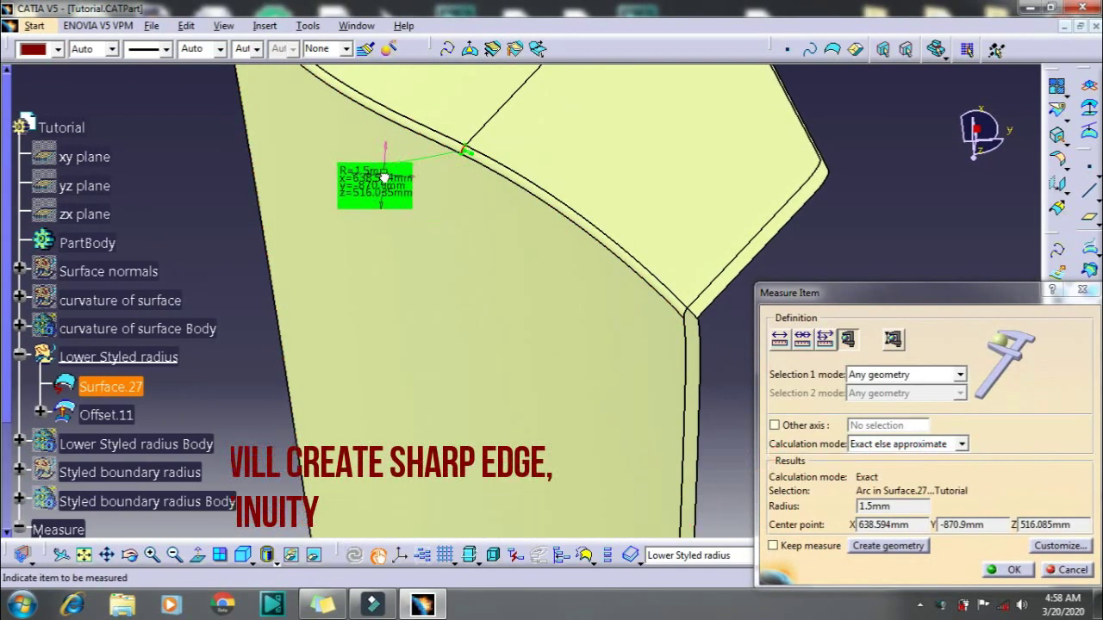
middle_click_drag(671, 365, 684, 360)
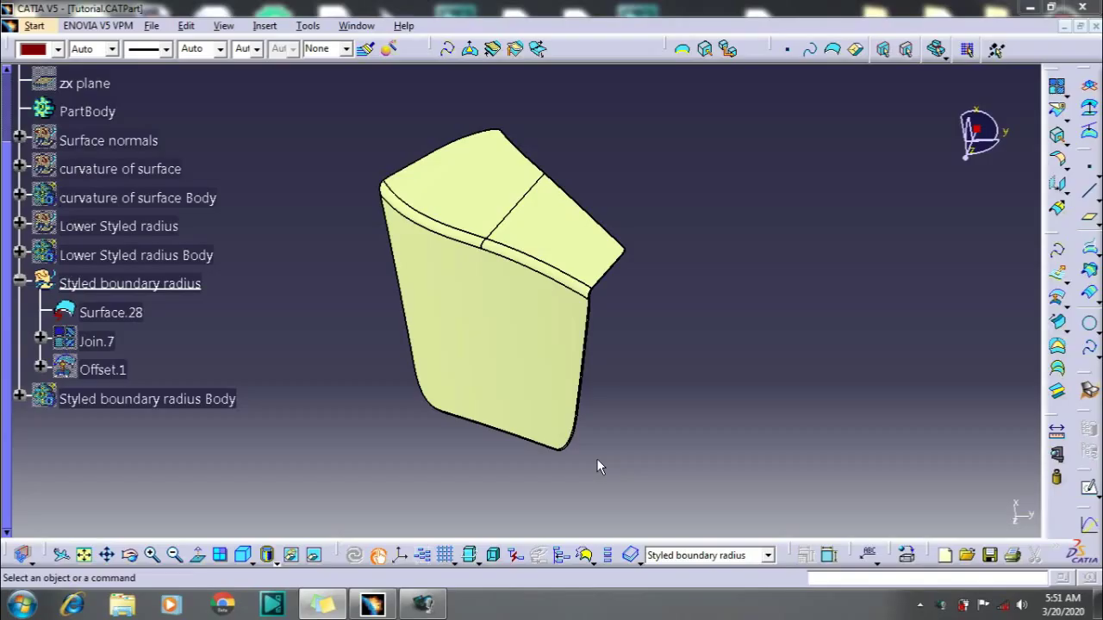
mouse_move(611, 343)
middle_mouse_down("ctrl")
mouse_move(646, 308)
mouse_move(561, 394)
middle_mouse_up("ctrl")
mouse_move(591, 242)
middle_mouse_down("ctrl")
mouse_move(556, 284)
mouse_move(545, 448)
mouse_move(509, 399)
mouse_move(531, 255)
middle_mouse_up("ctrl")
mouse_move(551, 387)
middle_mouse_down()
mouse_move(459, 369)
mouse_move(565, 340)
mouse_move(599, 196)
mouse_move(612, 291)
mouse_move(485, 282)
mouse_move(524, 291)
mouse_move(523, 411)
middle_mouse_up()
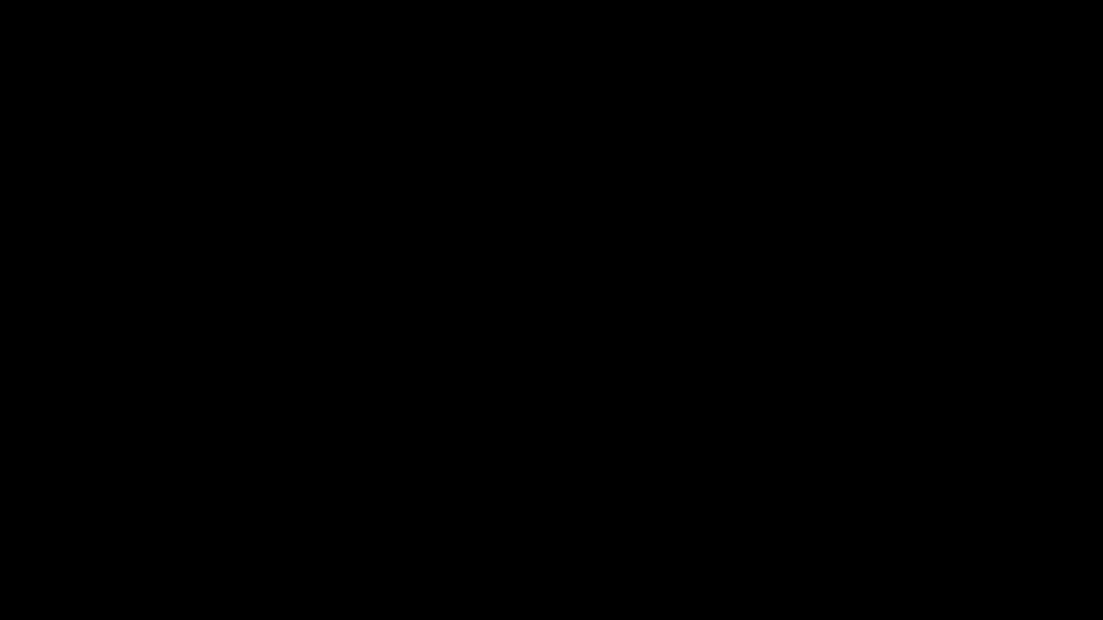